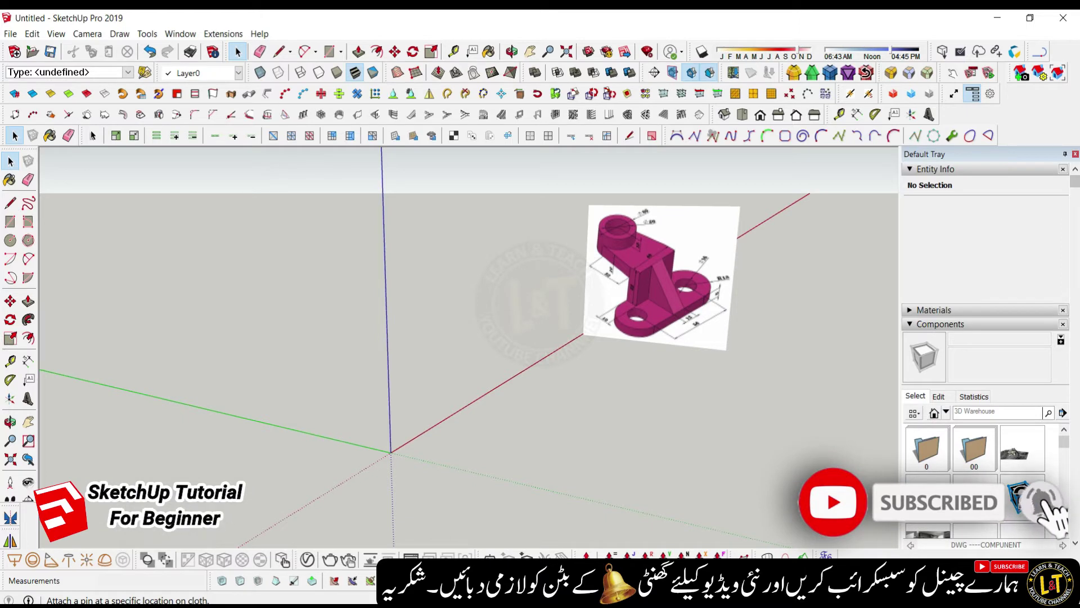
- Examine the bracket reference image and its dimensions for the base, holes, upright, rib and ring
scroll(677, 379, up, 6)
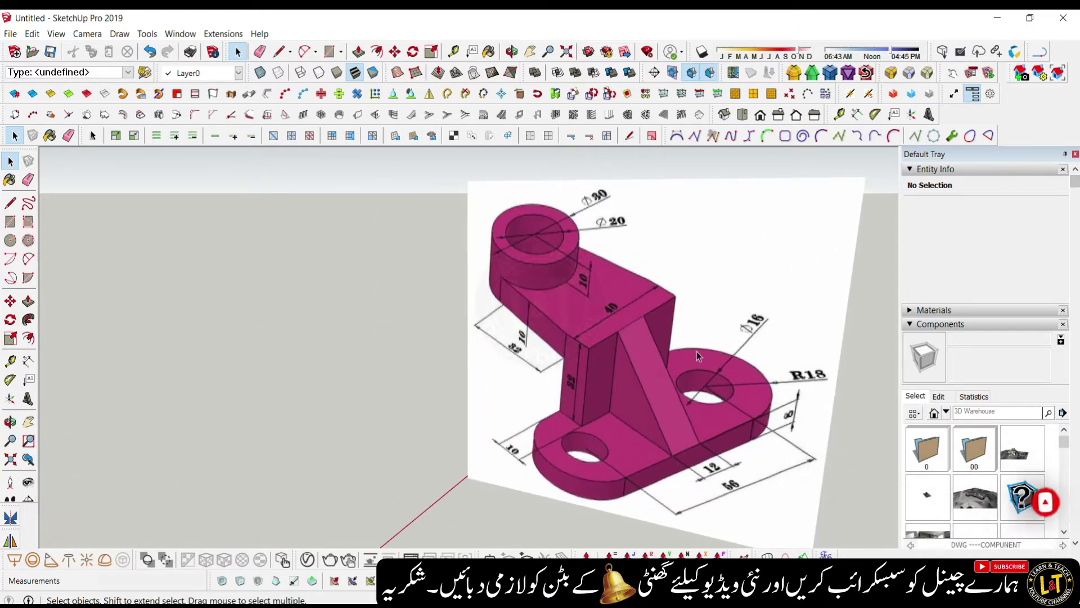
scroll(692, 269, down, 2)
scroll(712, 463, up, 2)
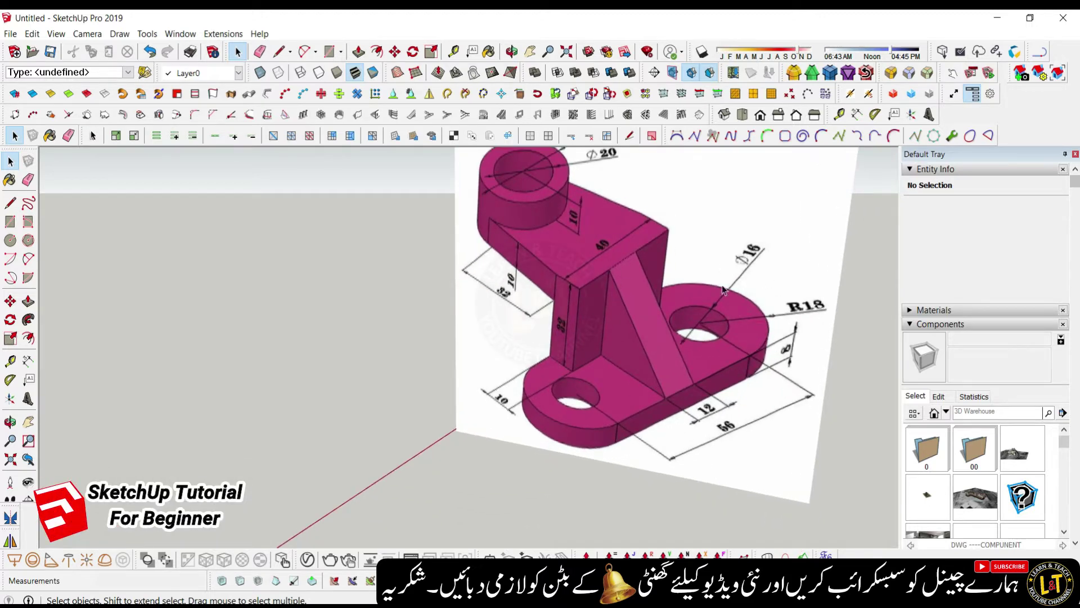
scroll(543, 357, down, 1)
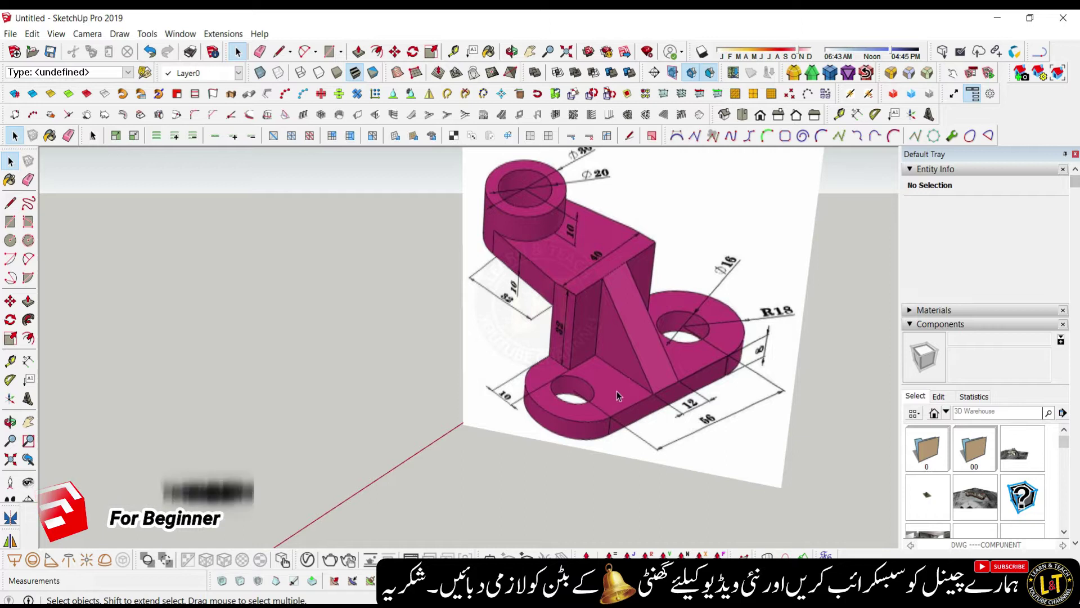
scroll(584, 441, down, 2)
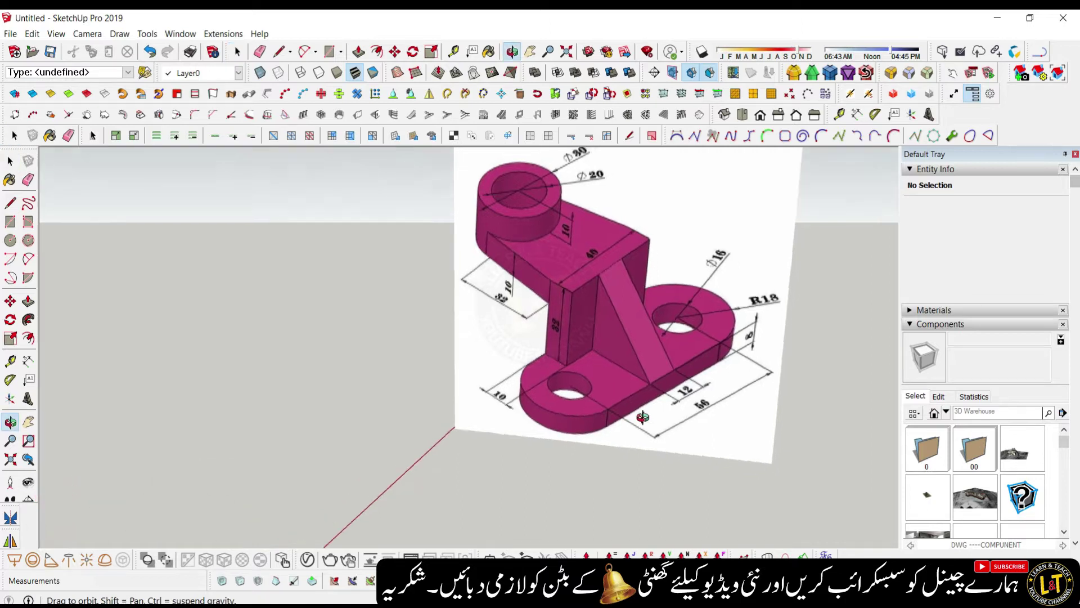
scroll(583, 369, up, 4)
scroll(517, 447, down, 3)
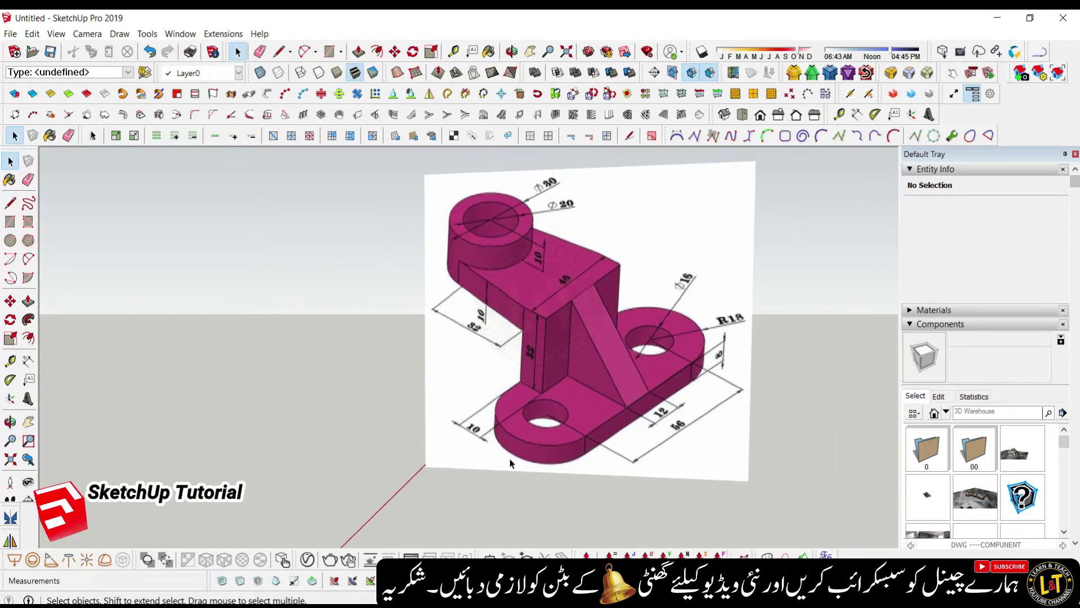
middle_drag(509, 457, 446, 392)
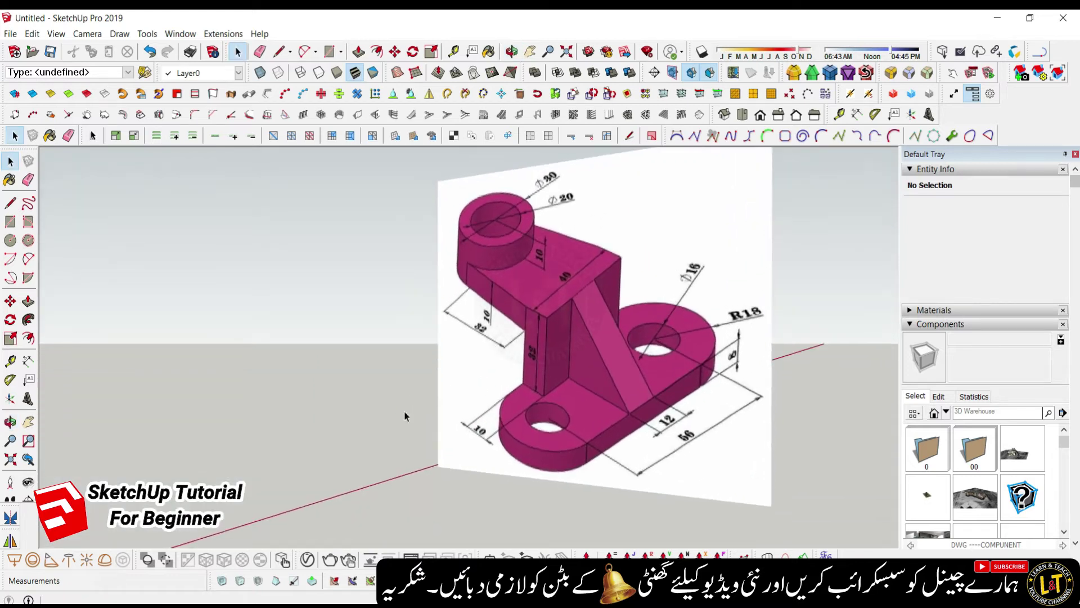
scroll(738, 314, down, 5)
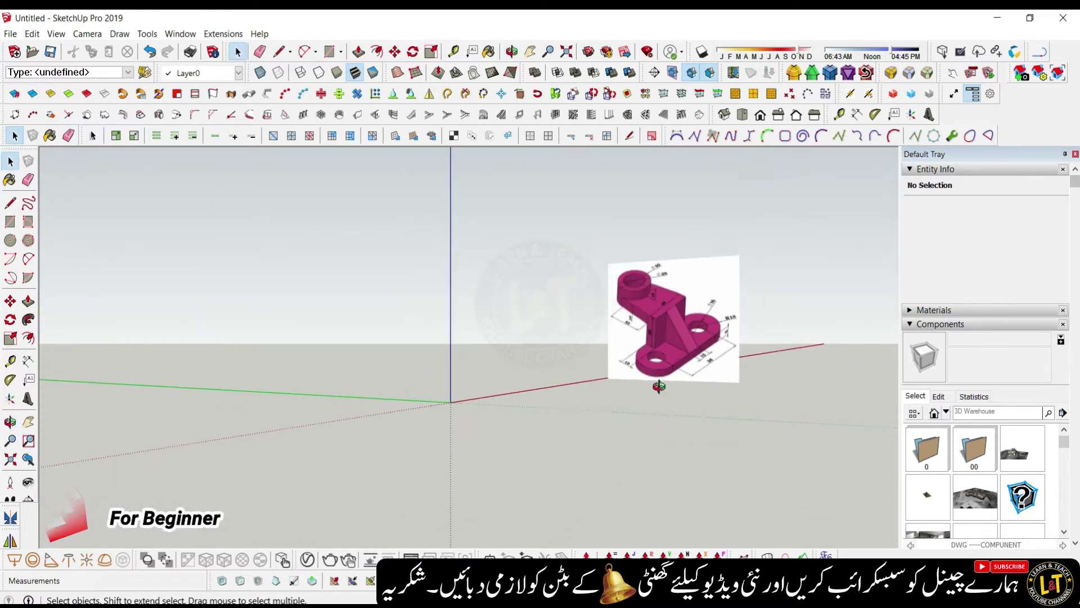
middle_drag(658, 388, 639, 463)
scroll(695, 332, down, 3)
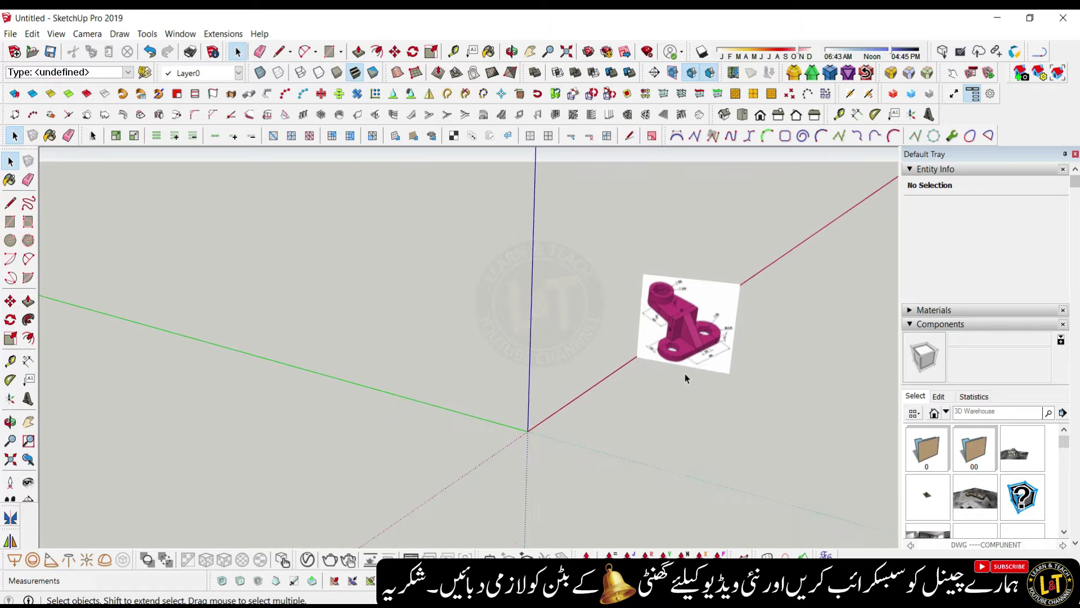
scroll(664, 383, up, 3)
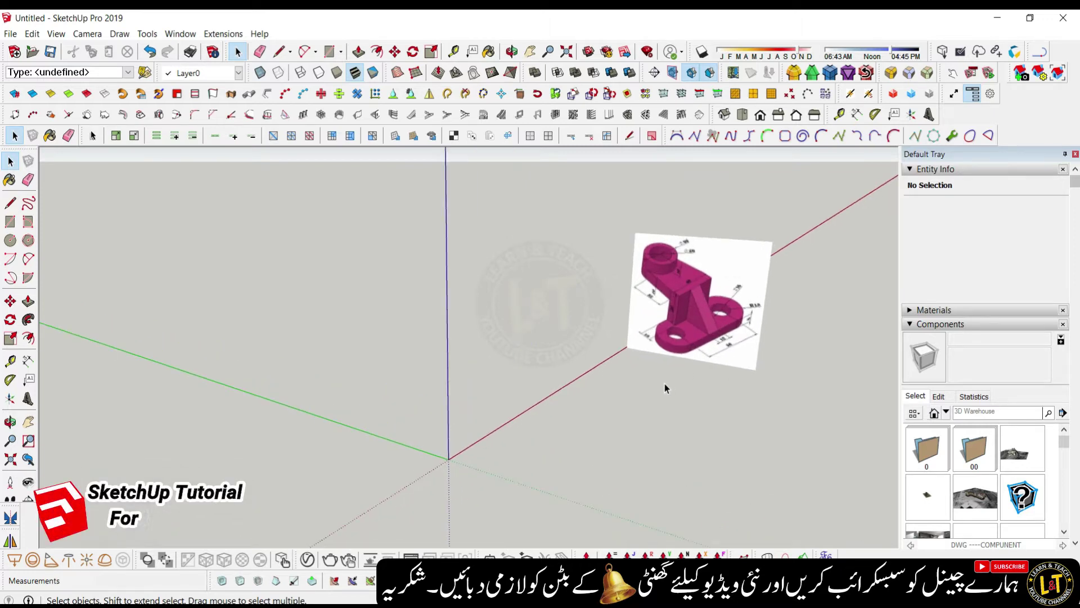
scroll(678, 304, up, 3)
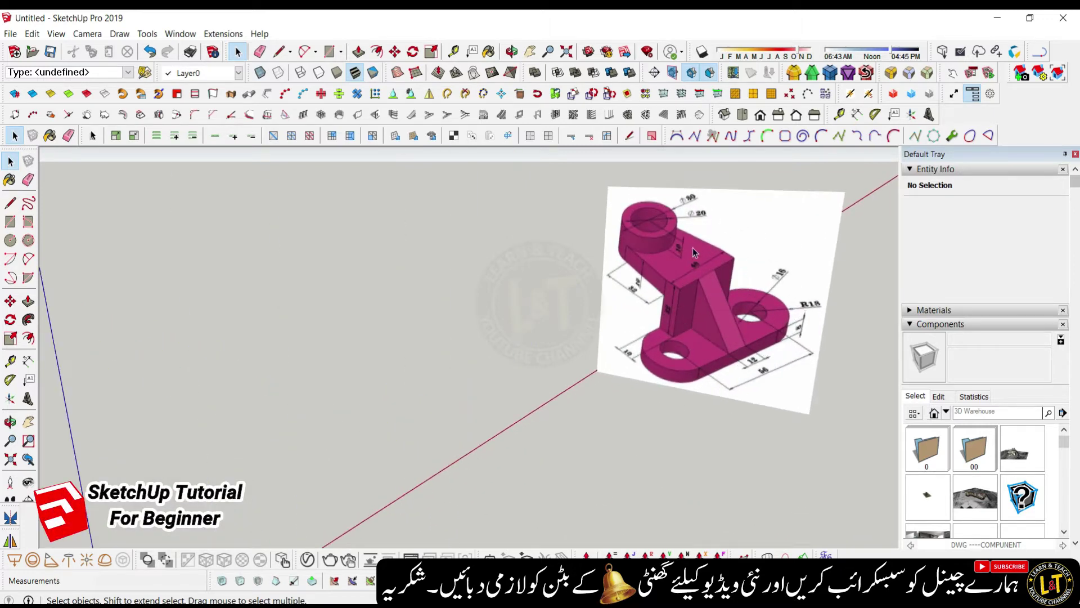
scroll(693, 248, down, 3)
- Move the bracket reference image about 1' 7 7/16" along the red axis toward the origin and deselect it
middle_drag(590, 365, 487, 491)
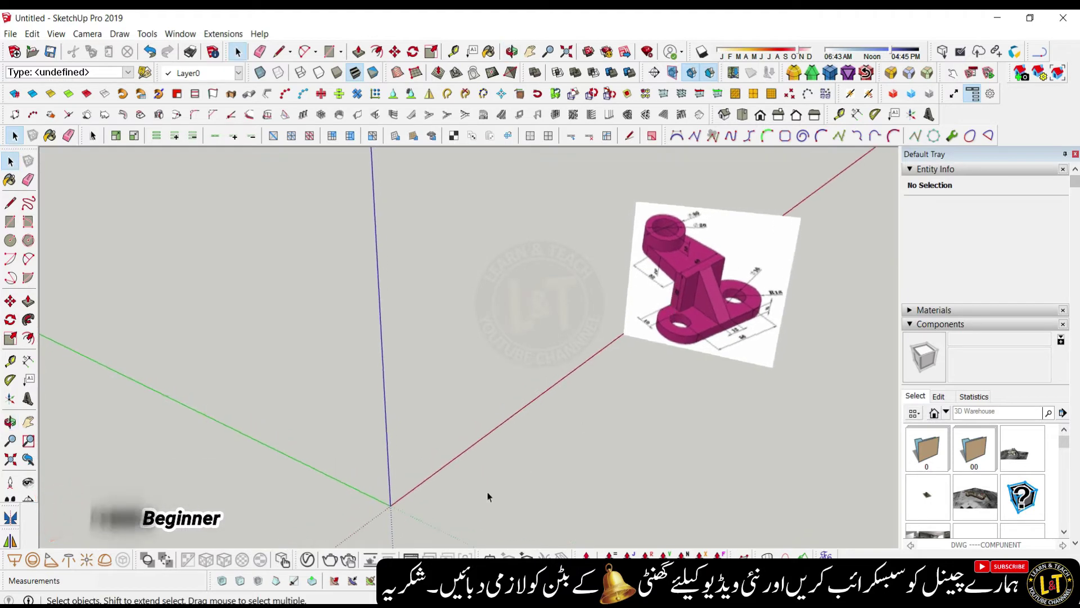
middle_drag(379, 511, 405, 514)
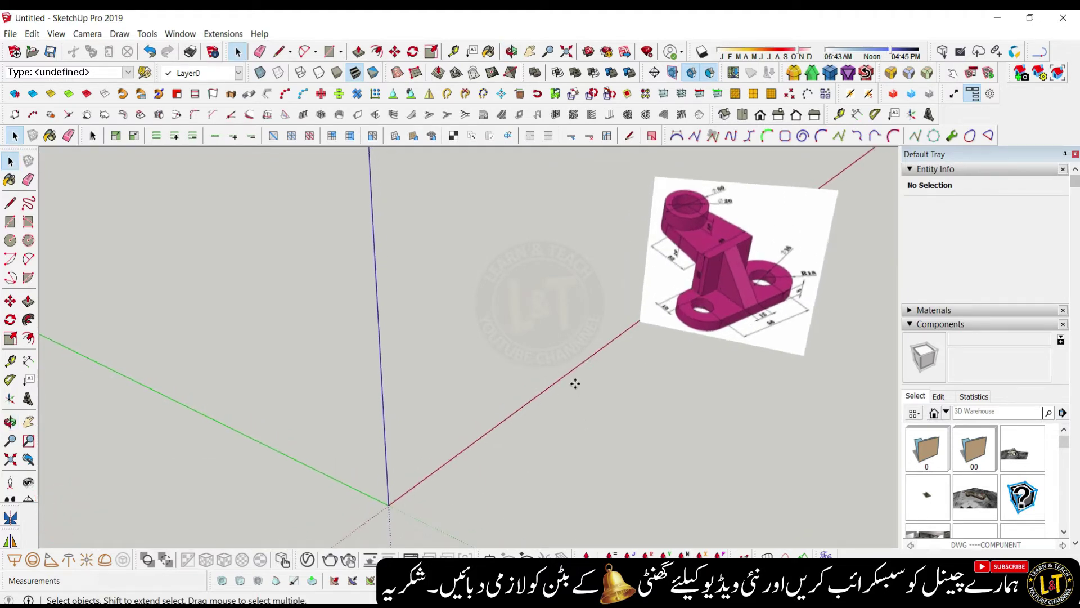
key(m)
click(638, 324)
click(554, 392)
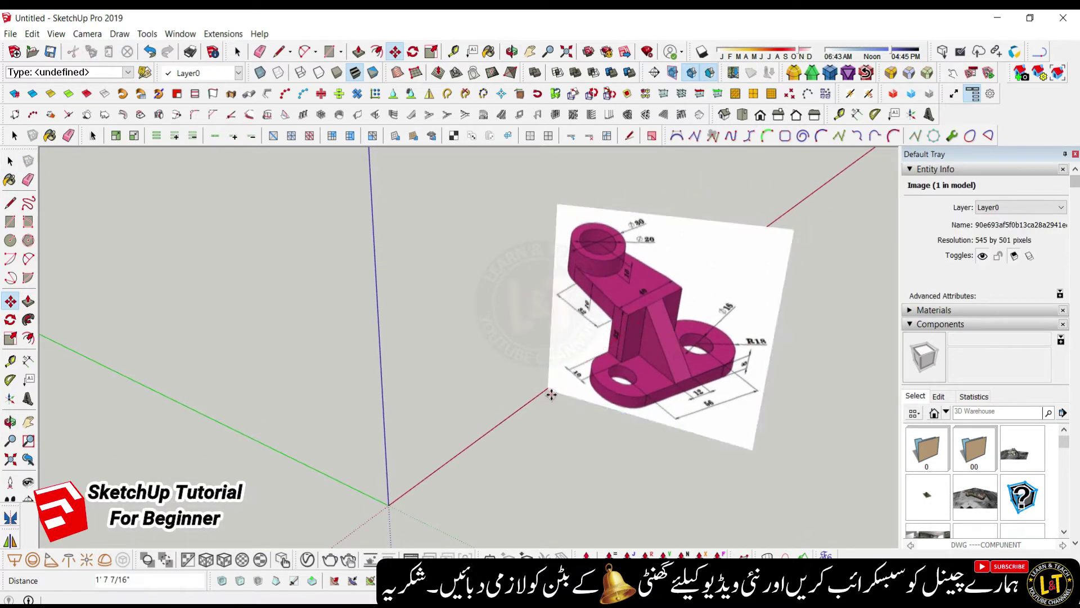
middle_drag(553, 392, 470, 513)
key(space)
click(475, 504)
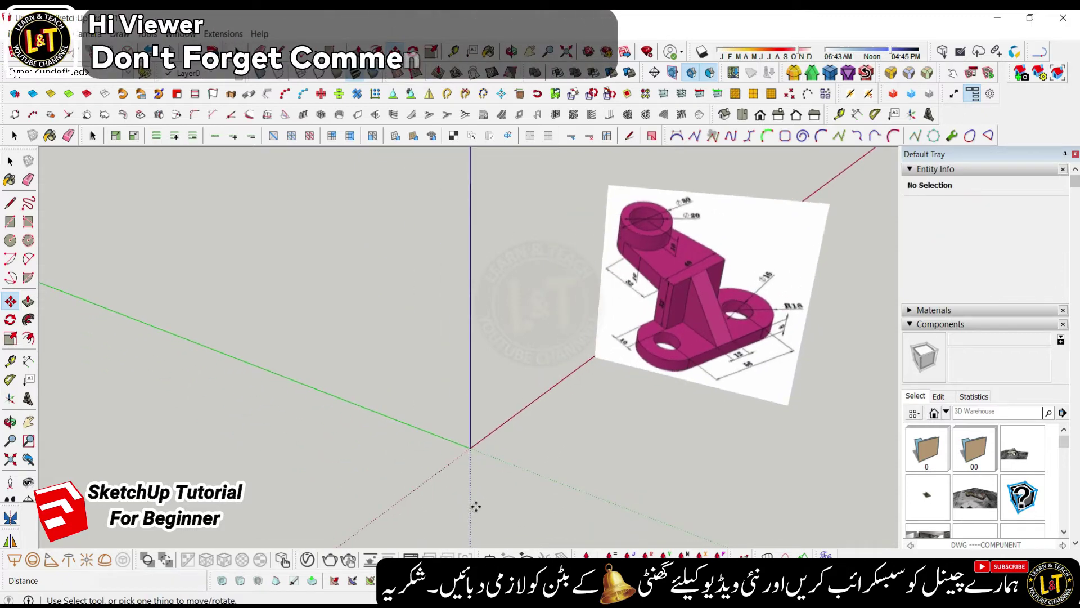
- Set the model's measurement units to Decimal format with lengths in Millimeters
scroll(769, 408, up, 6)
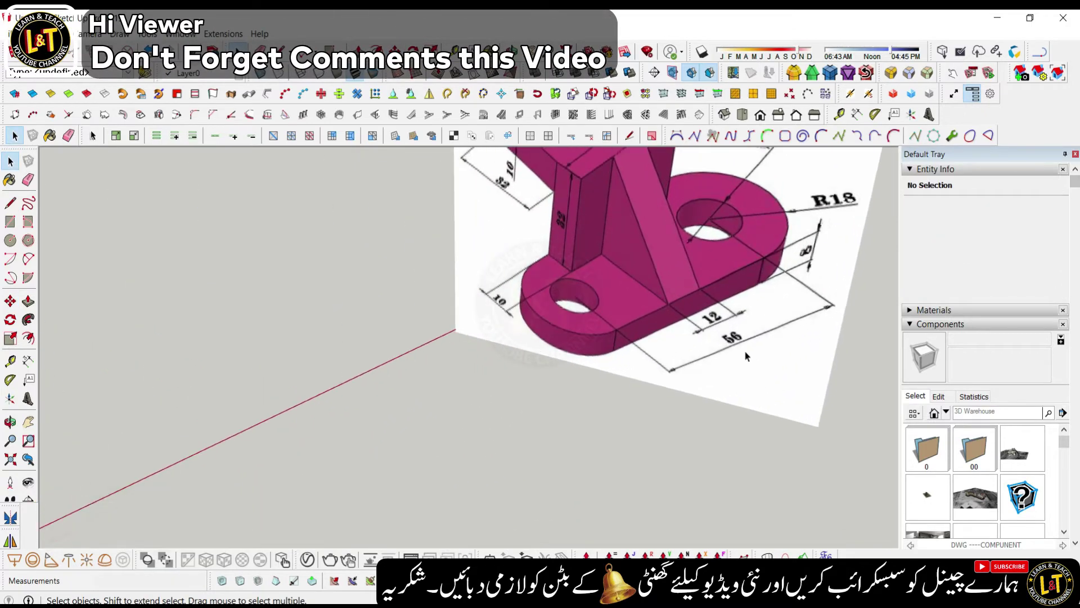
scroll(712, 303, down, 5)
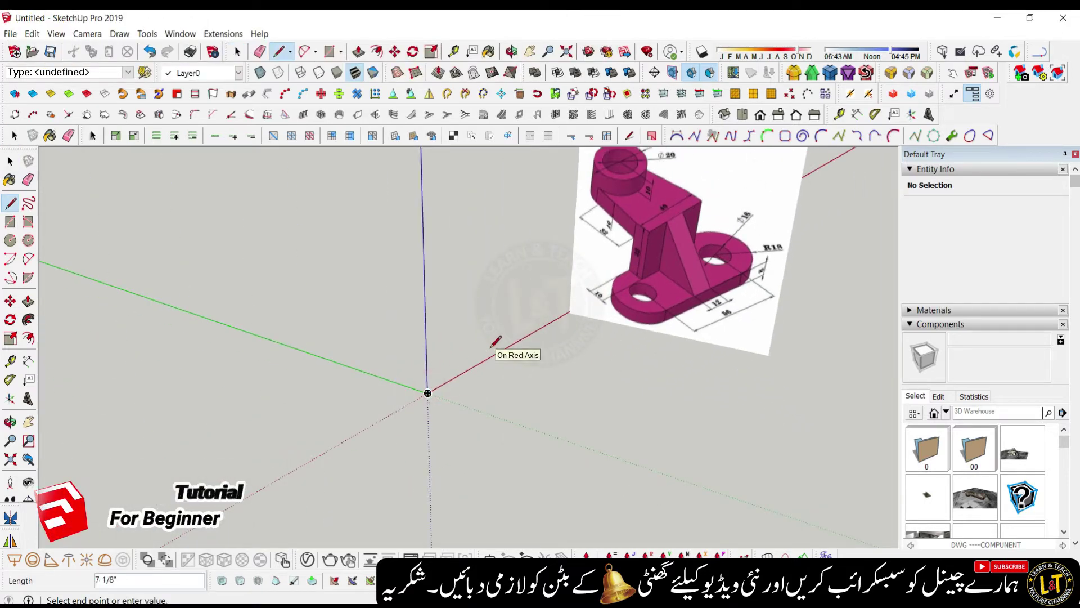
key(space)
click(180, 34)
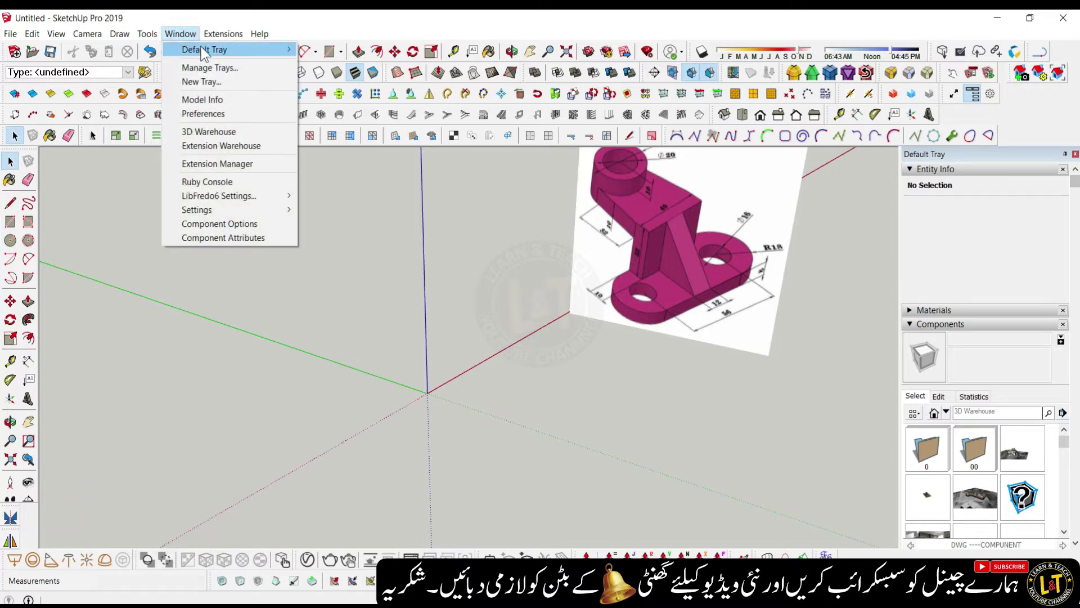
click(221, 100)
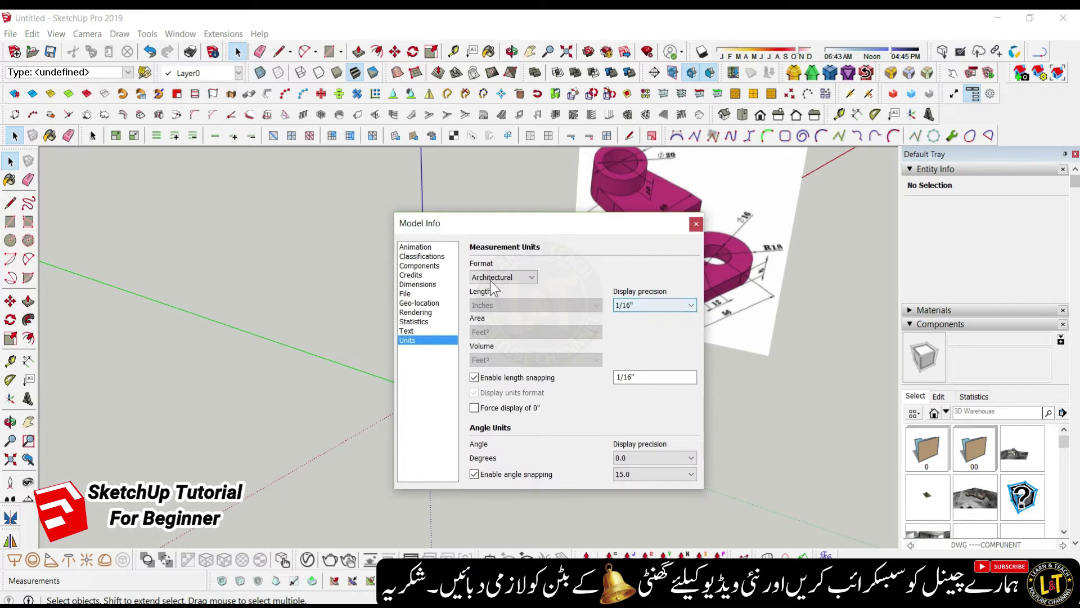
click(490, 279)
click(492, 295)
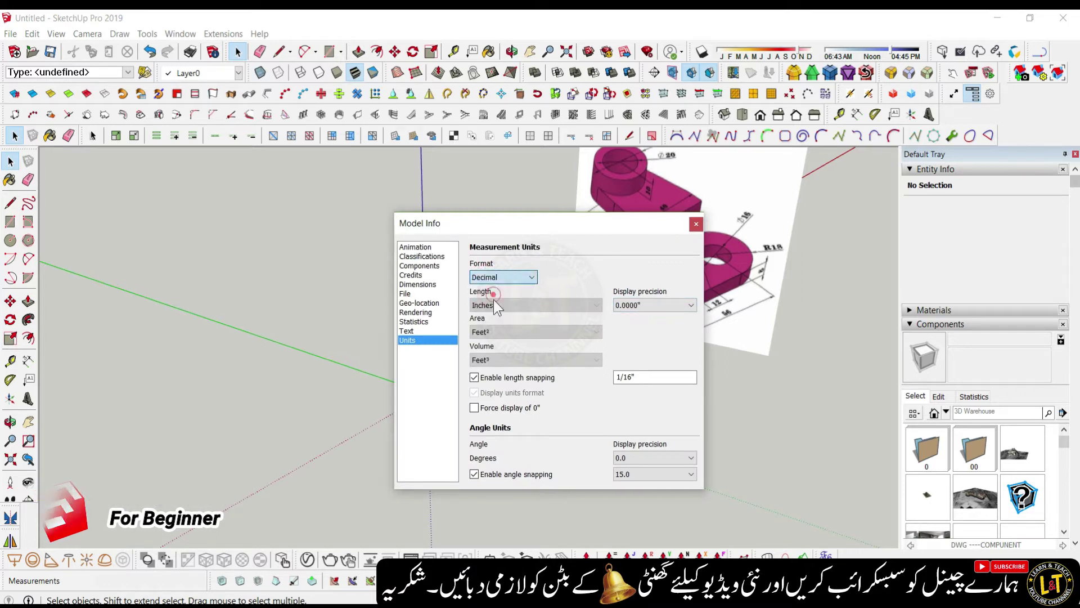
click(498, 305)
click(504, 336)
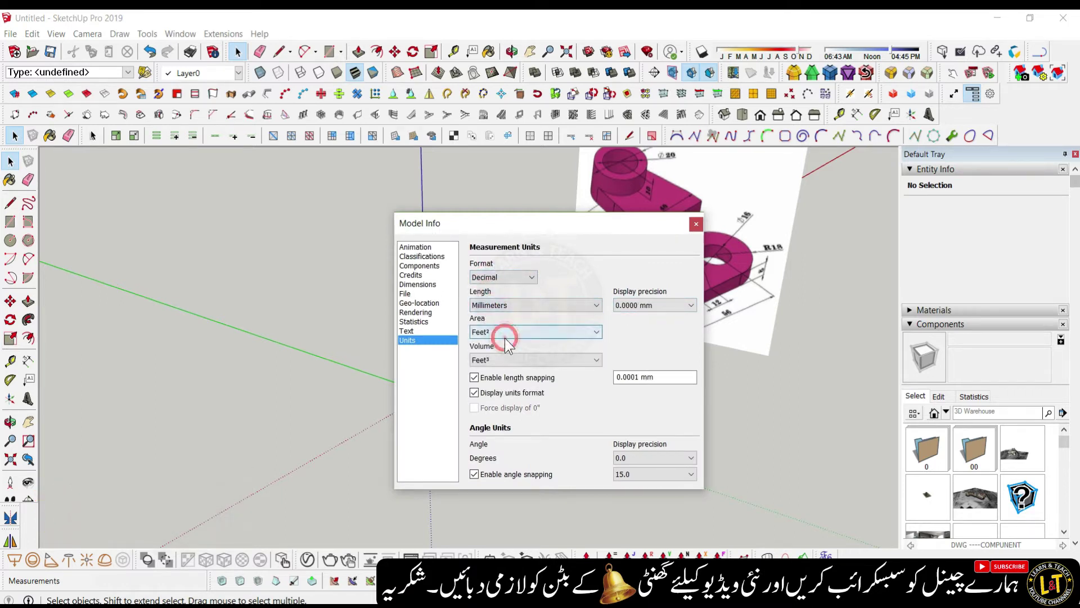
click(696, 224)
- Inspect the reference image's position relative to the axes from isometric and orbited viewpoints
middle_drag(638, 299, 479, 459)
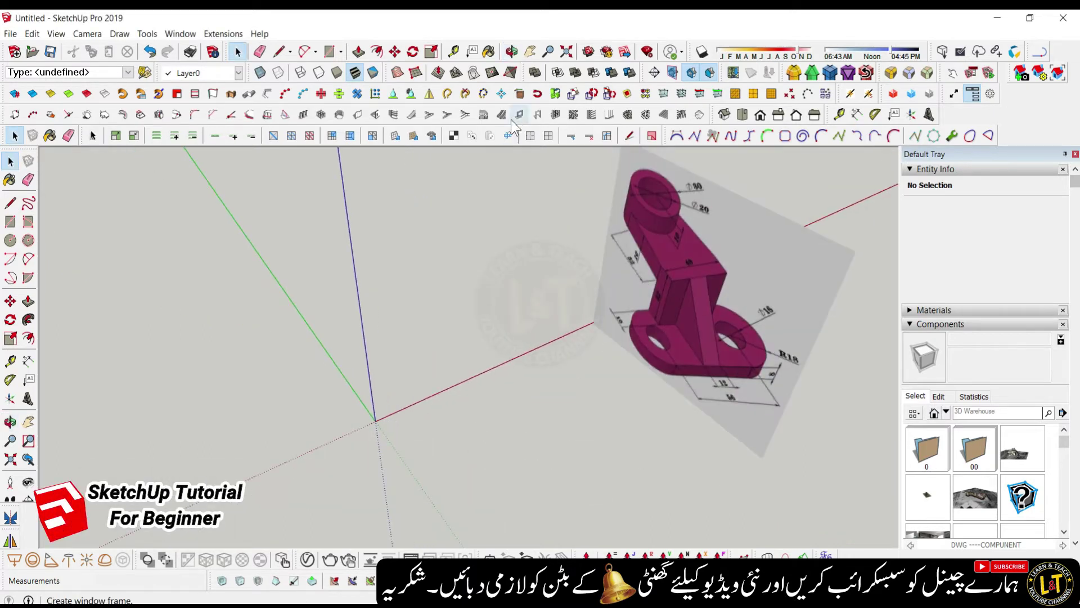
middle_drag(461, 188, 565, 154)
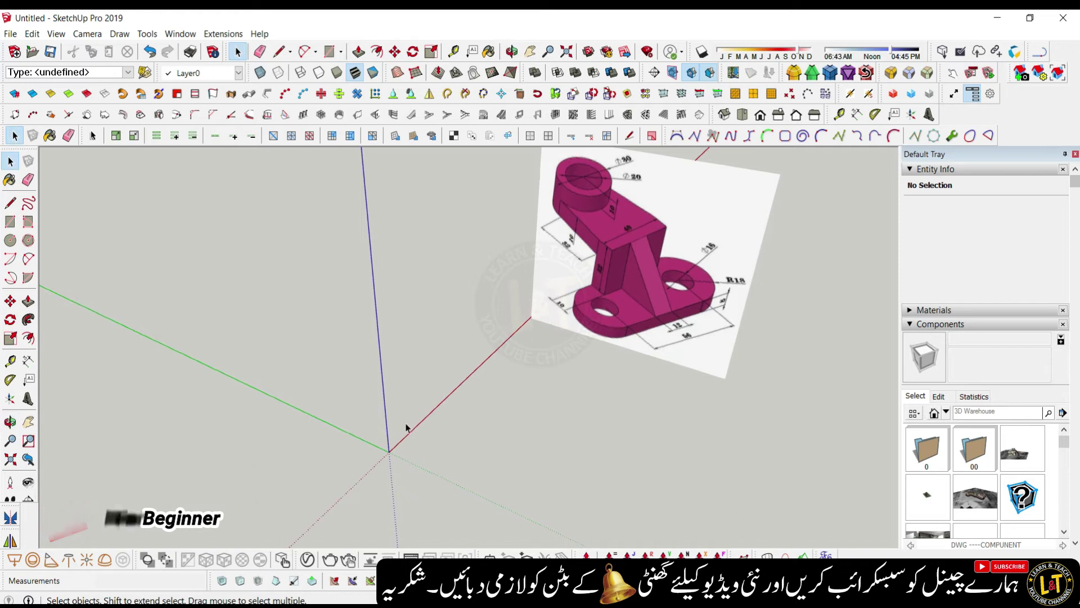
scroll(406, 426, up, 1)
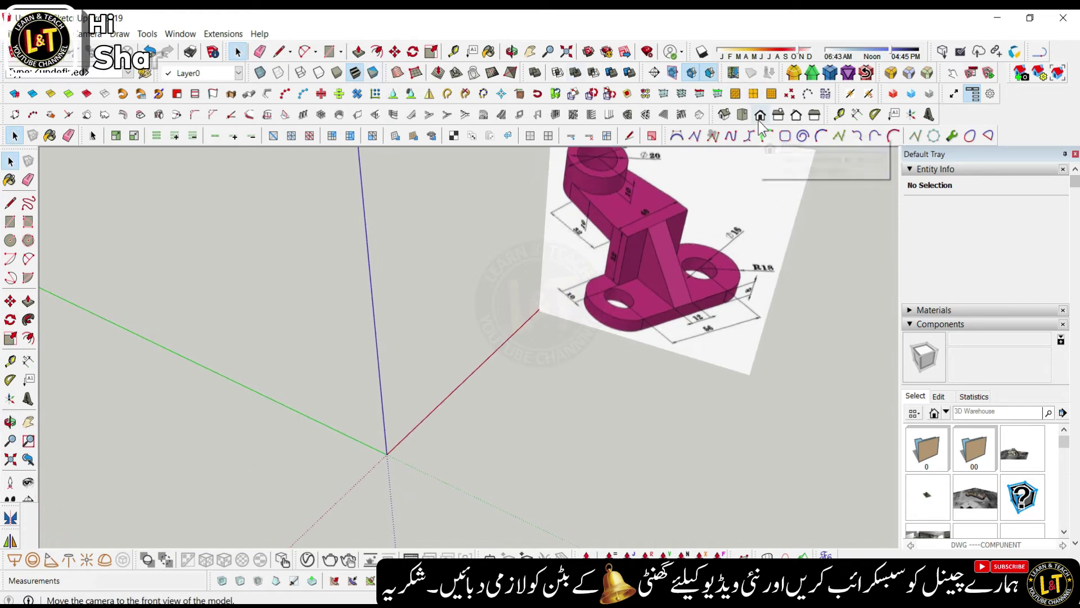
click(742, 115)
click(724, 115)
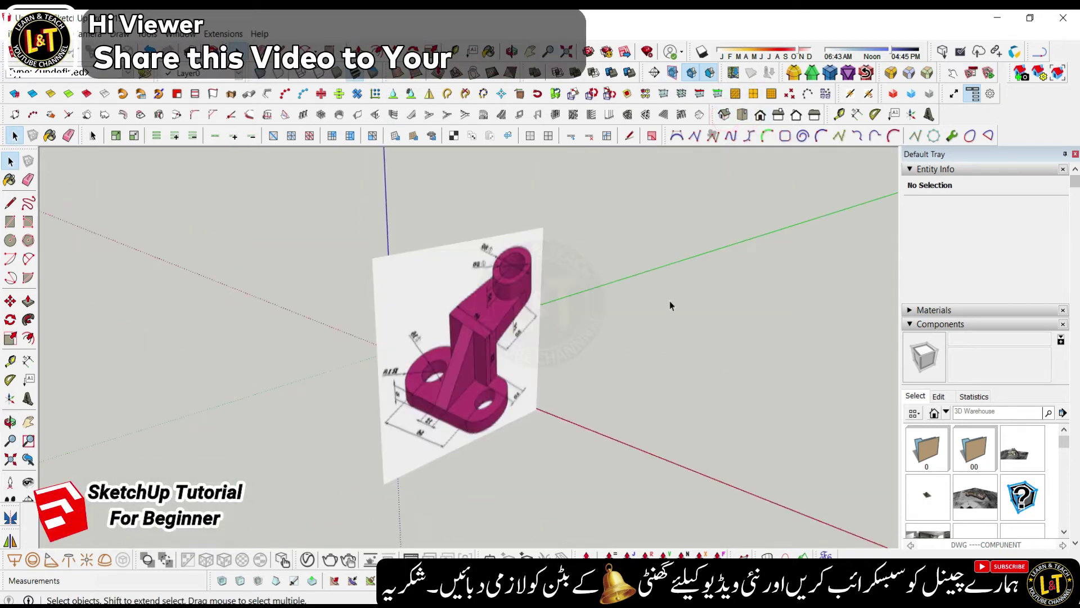
middle_drag(686, 264, 639, 410)
middle_drag(483, 339, 690, 373)
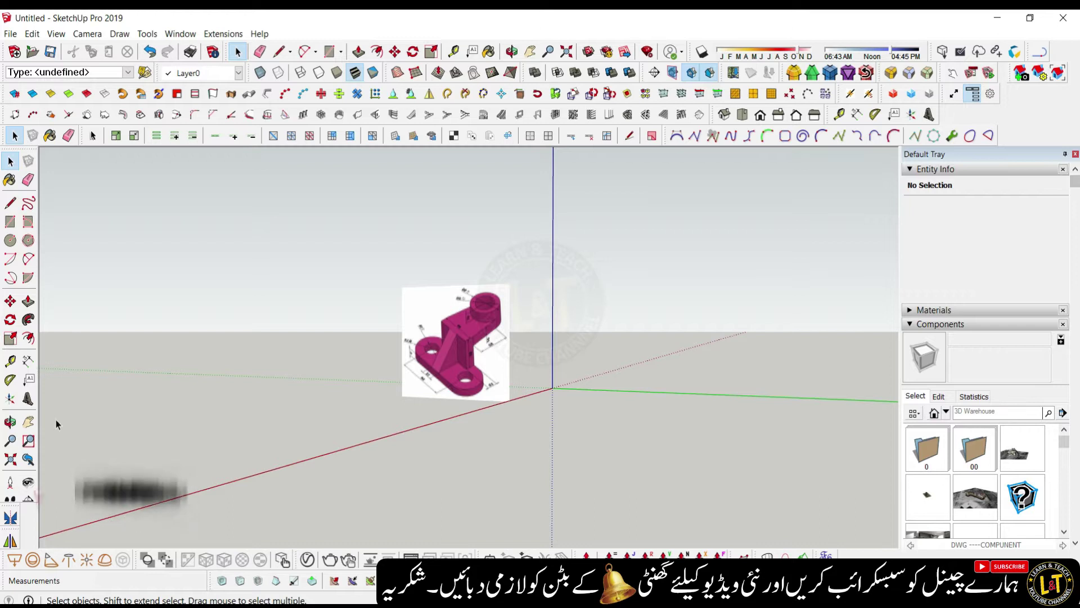
scroll(457, 351, up, 5)
scroll(339, 464, down, 3)
middle_drag(340, 464, 433, 480)
scroll(434, 479, up, 3)
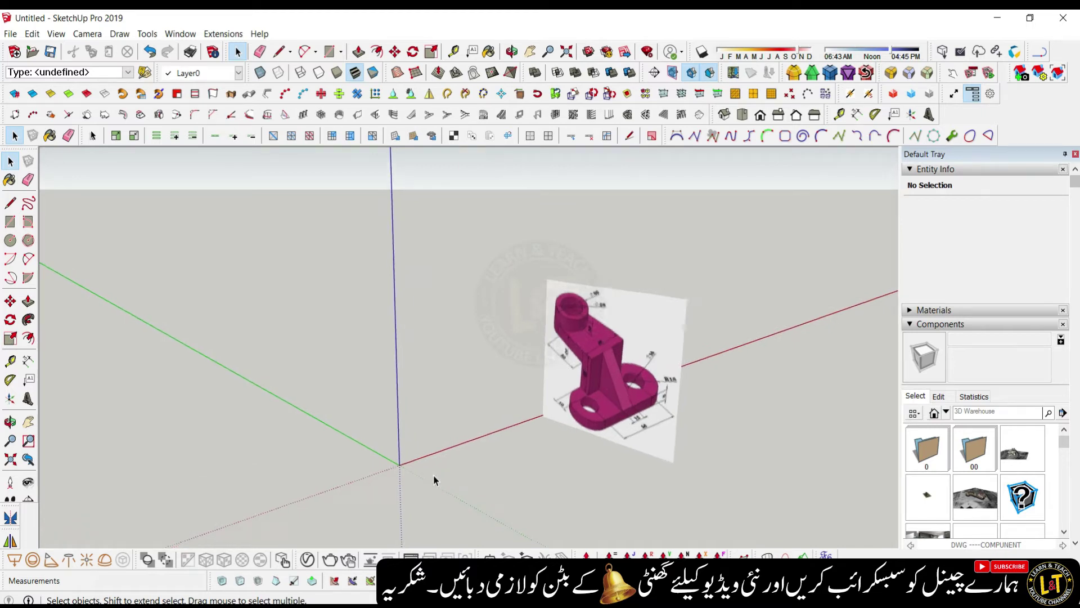
- Draw a 56 mm line from the origin along the red axis for the bracket's base
key(l)
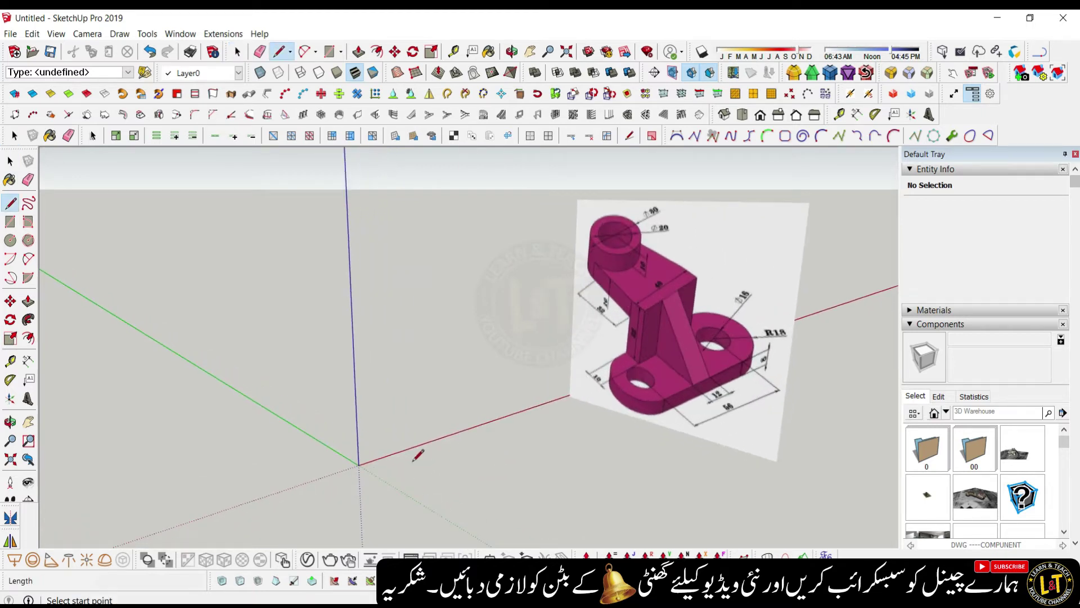
click(359, 464)
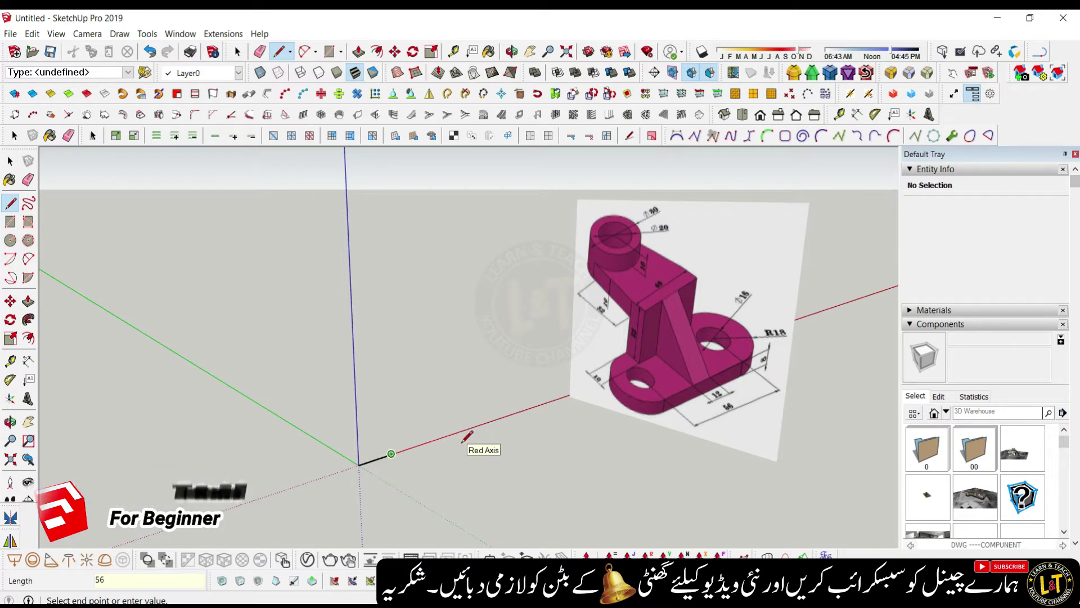
key(space)
- Review the reference image's base, hole, upright and arm dimensions against the line at the origin
scroll(406, 450, up, 1)
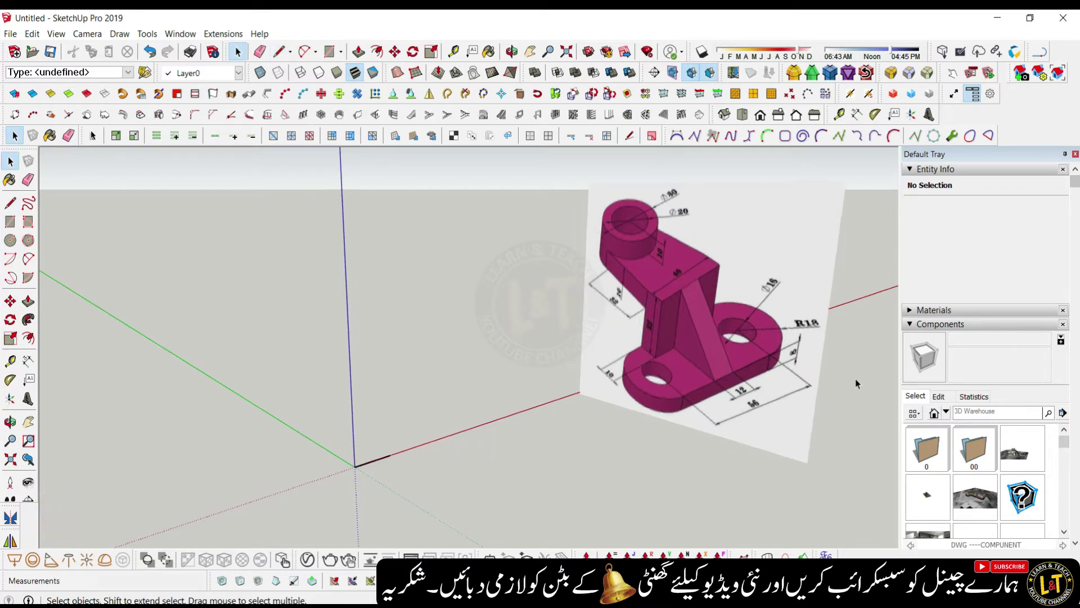
scroll(837, 356, up, 2)
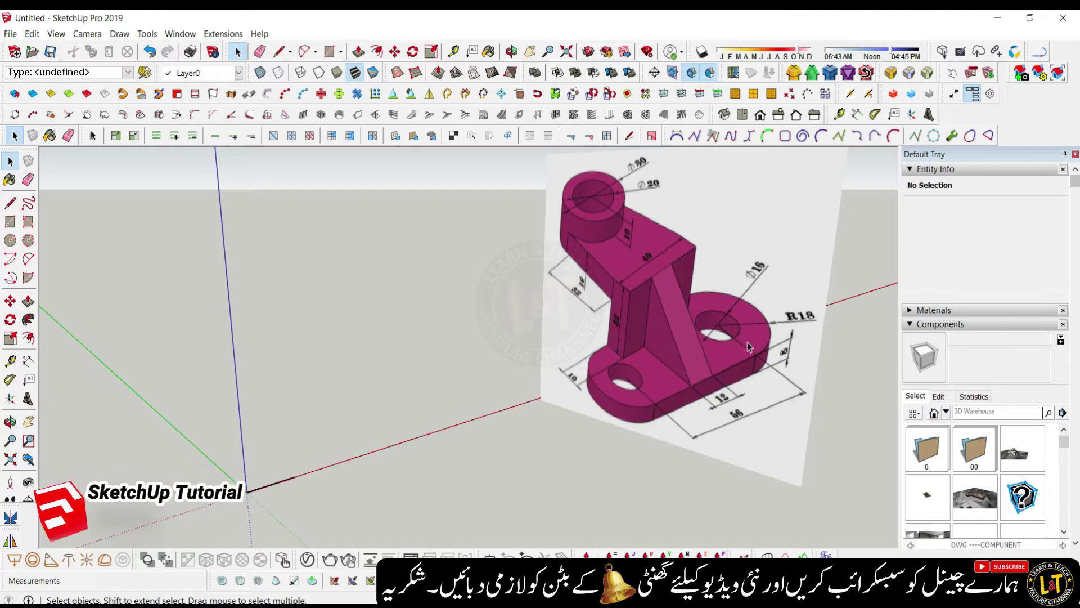
scroll(749, 346, up, 1)
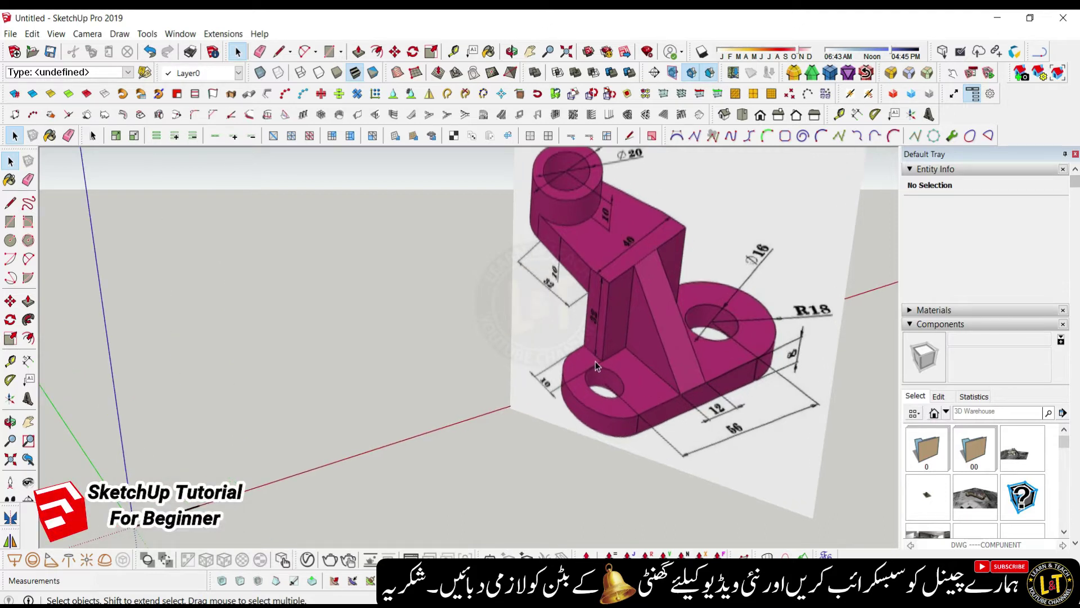
scroll(595, 362, down, 2)
scroll(618, 346, up, 2)
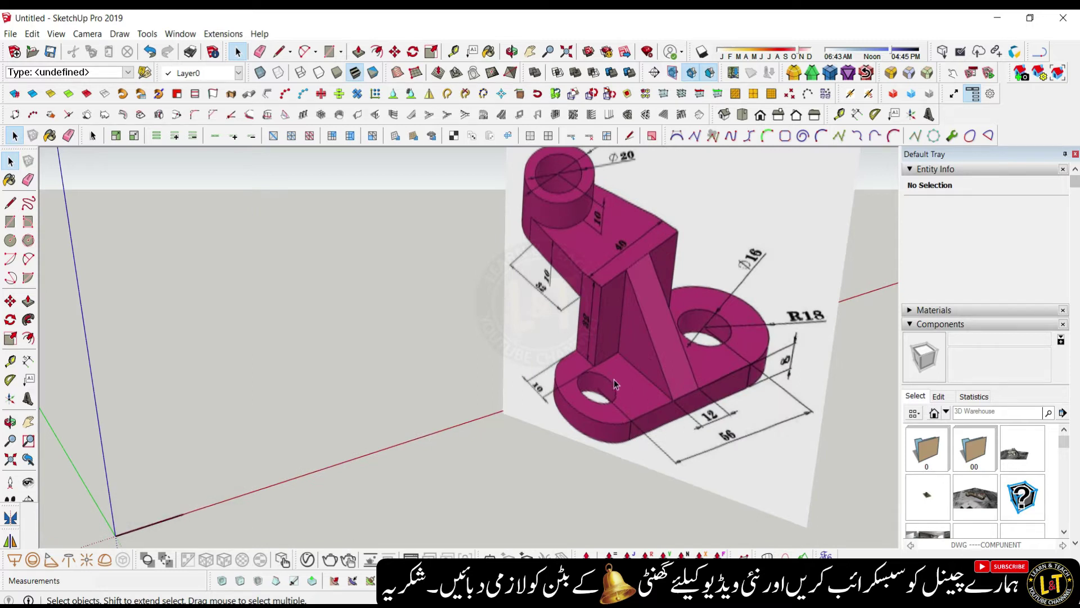
scroll(556, 309, up, 3)
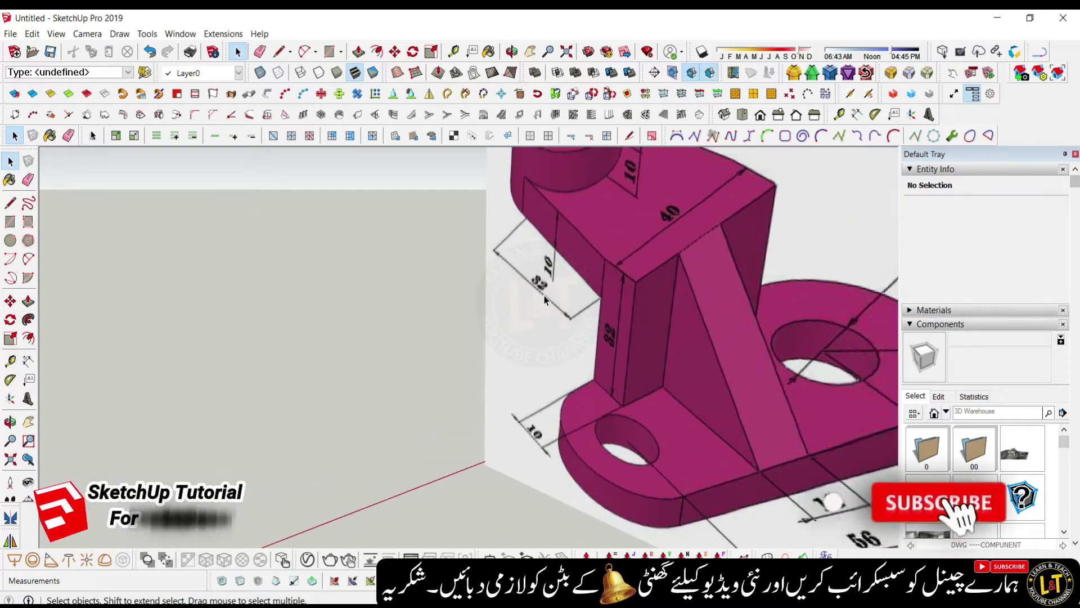
scroll(545, 295, down, 2)
scroll(614, 285, down, 3)
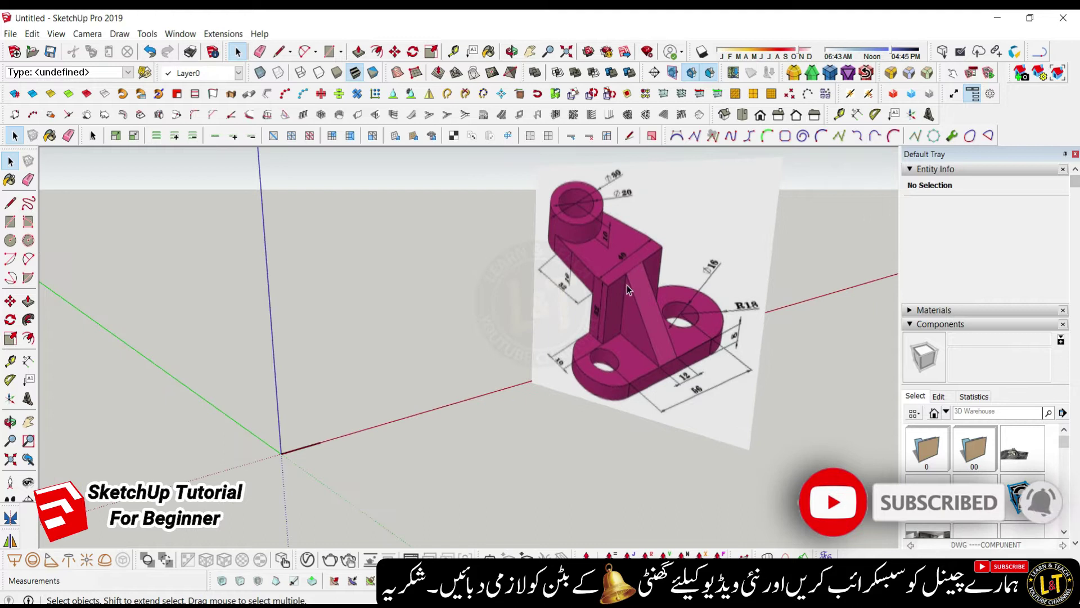
scroll(379, 429, down, 1)
scroll(324, 442, up, 2)
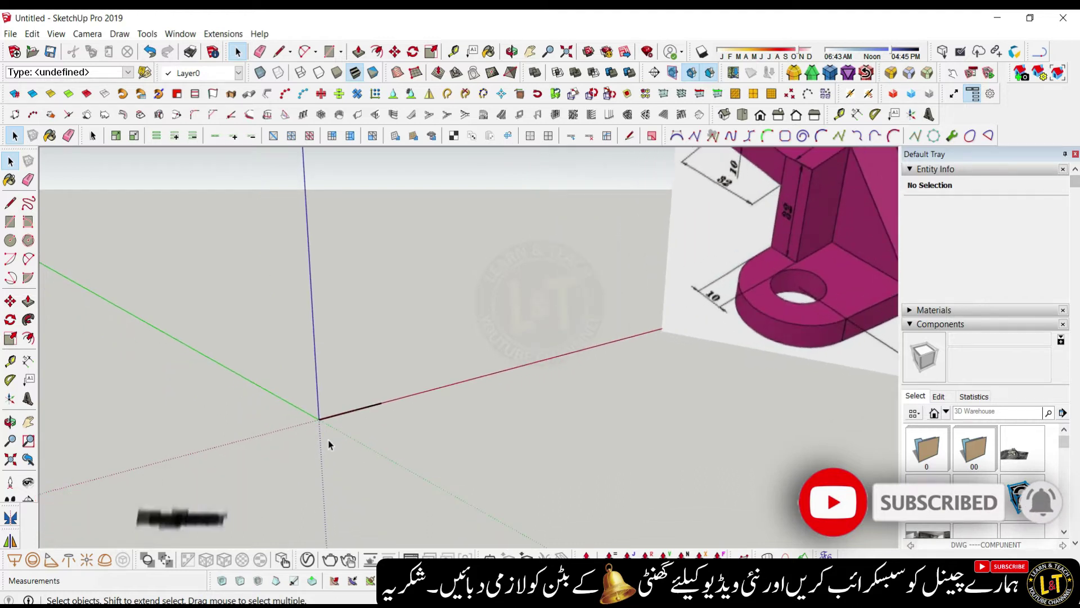
key(m)
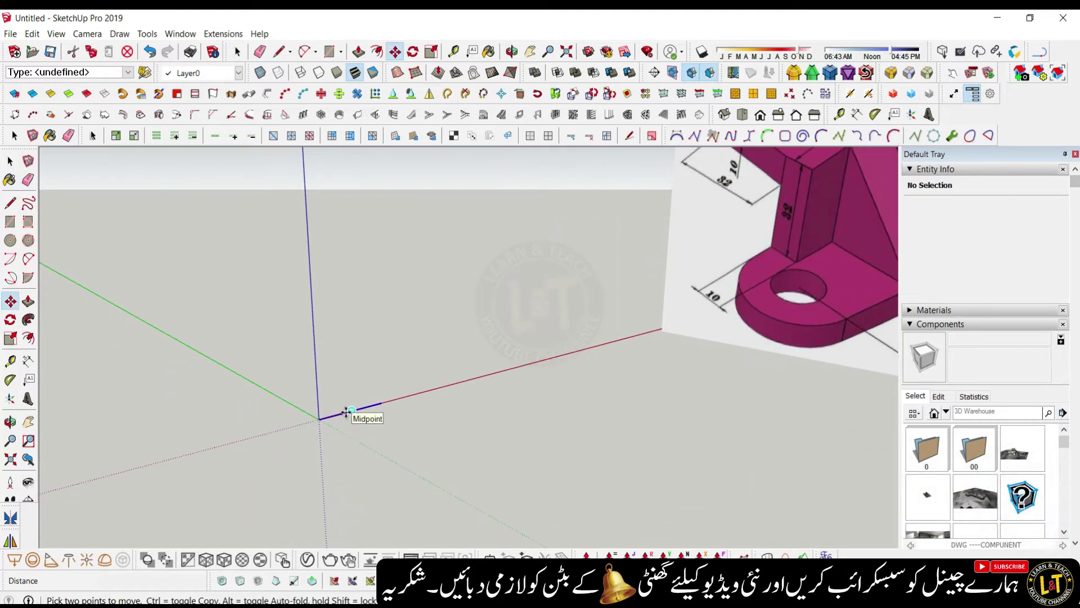
click(319, 419)
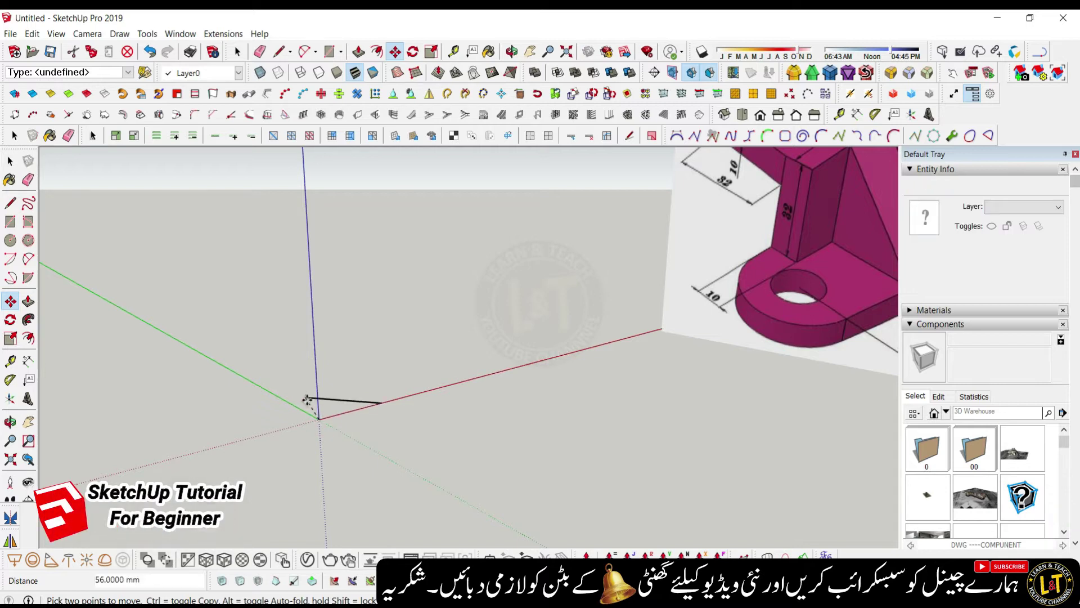
key(space)
- Copy the 56 mm line along the green axis from the origin to form the base's opposite parallel side
scroll(345, 415, up, 2)
click(340, 414)
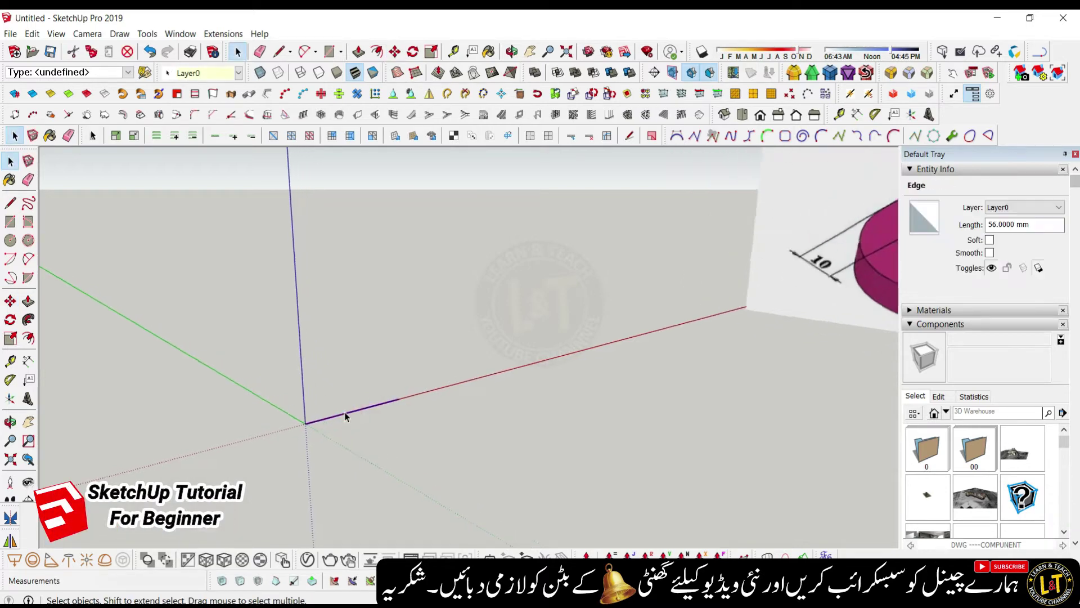
key(m)
click(304, 423)
key(ctrl)
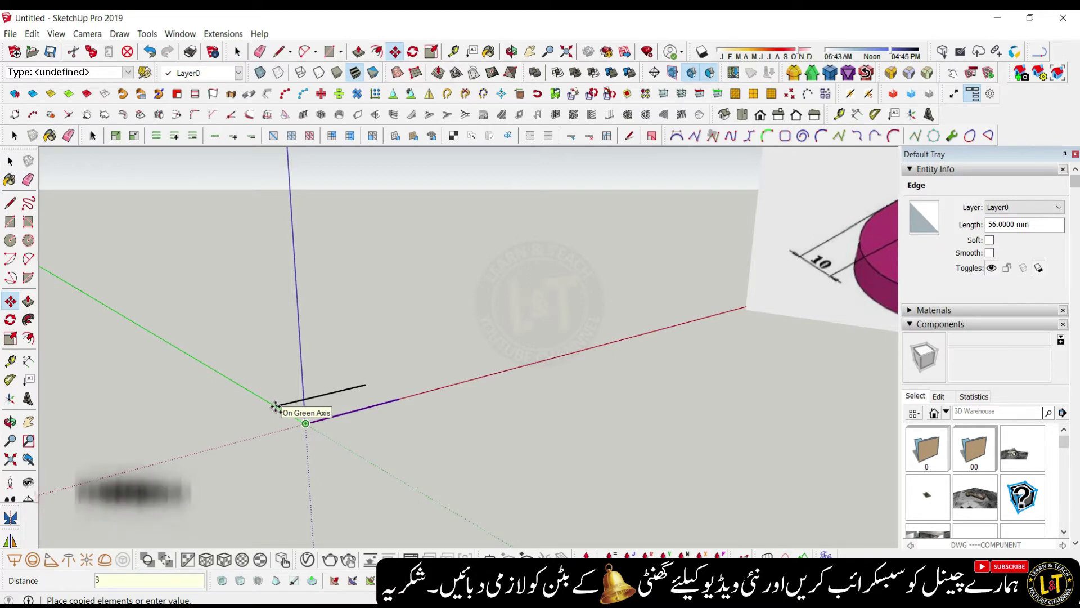
click(275, 406)
key(space)
middle_drag(269, 411, 326, 429)
scroll(326, 428, up, 2)
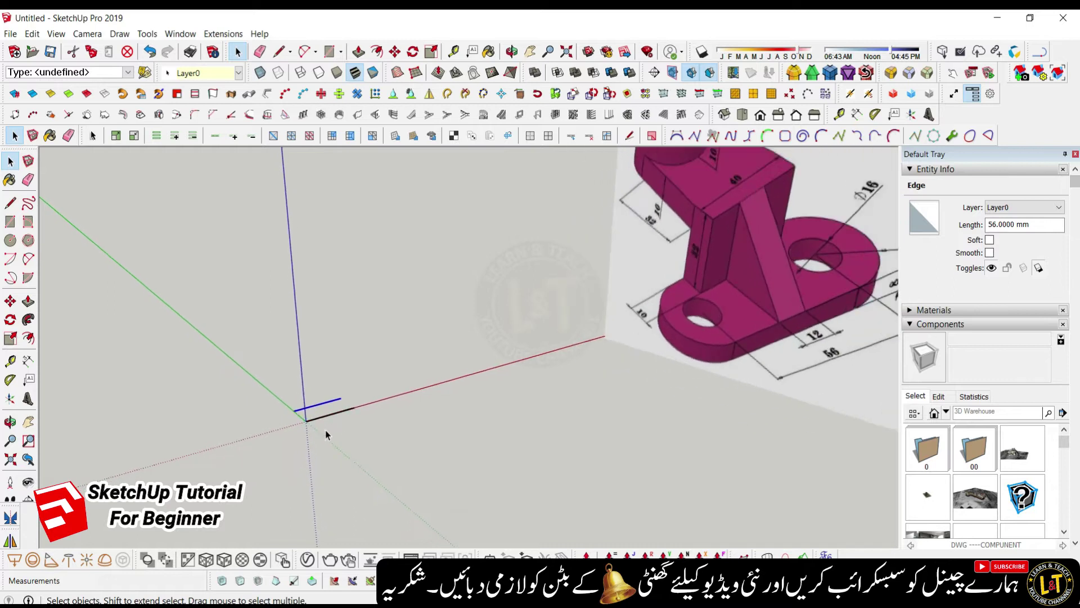
- Close both ends of the two parallel lines with semicircular arcs to form the base's slot-shaped outline
key(l)
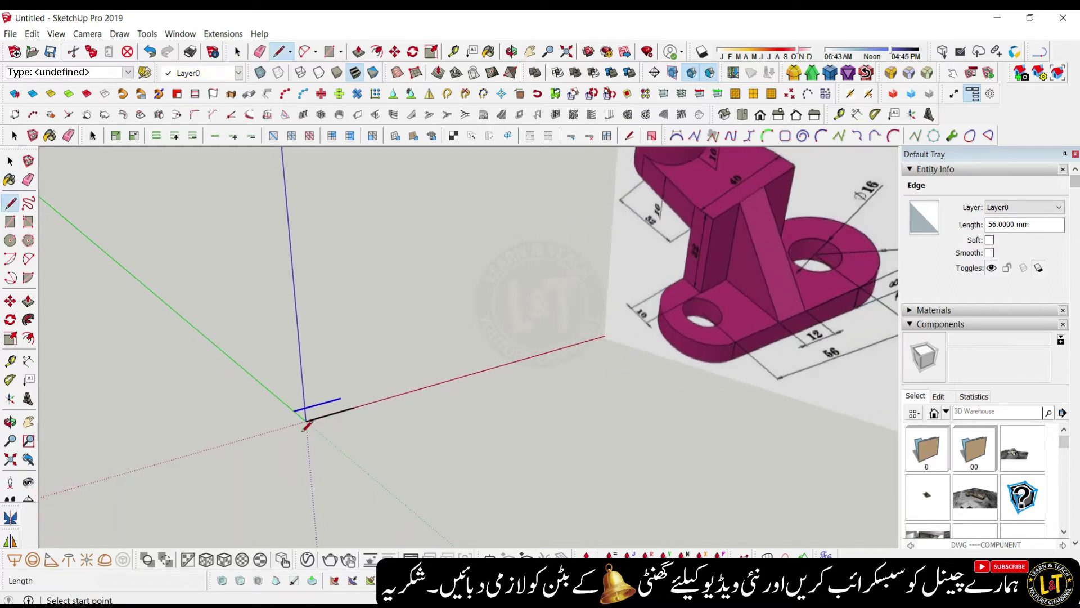
key(a)
scroll(290, 430, up, 1)
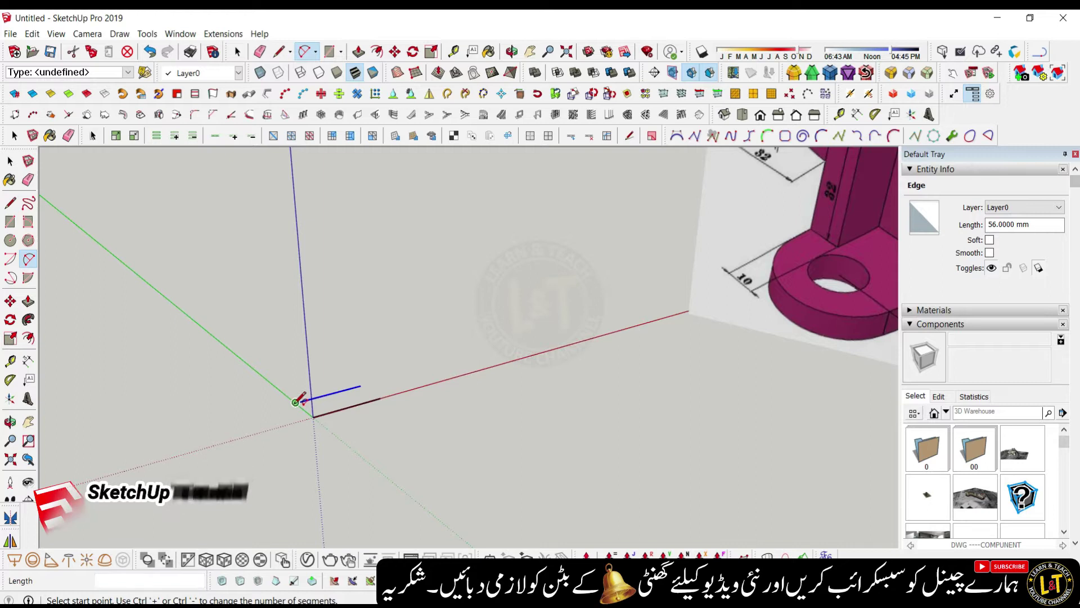
click(296, 402)
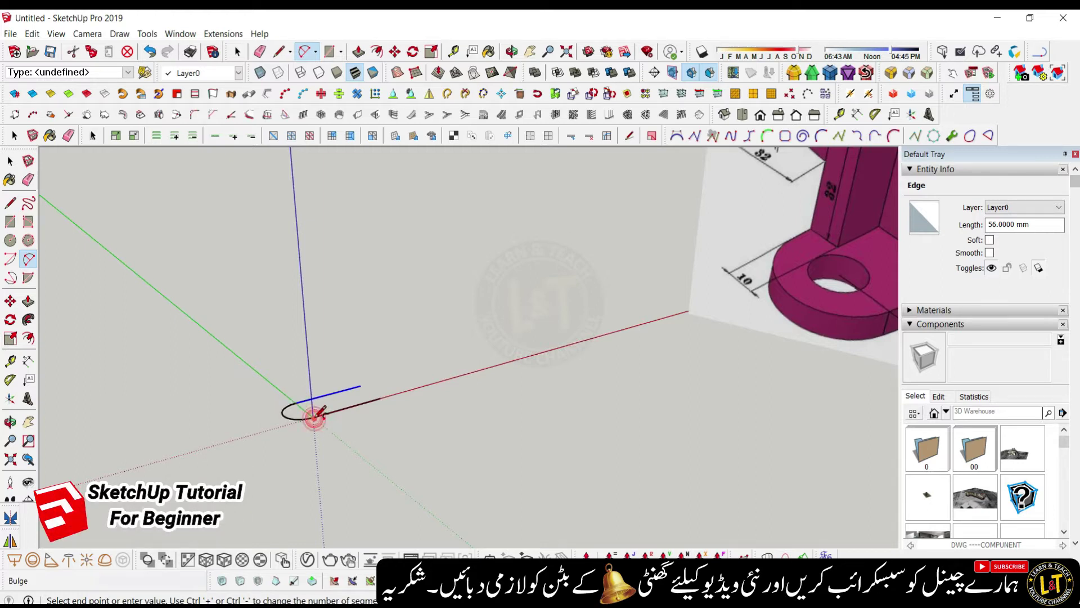
click(361, 384)
click(380, 397)
middle_drag(381, 397, 373, 450)
key(space)
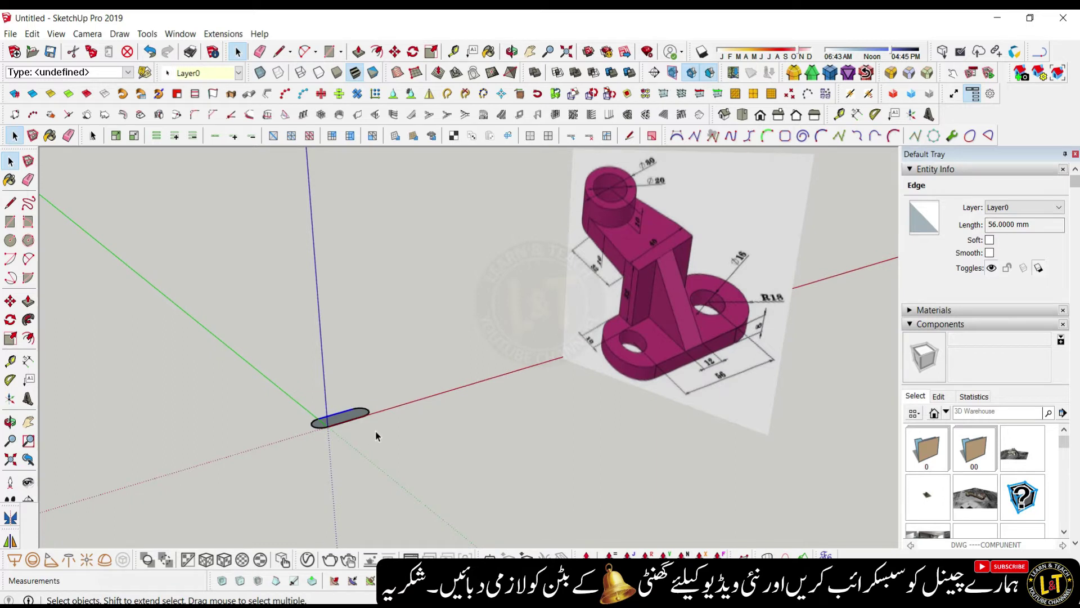
- Extrude the slot-shaped base face upward and set its thickness to 8 mm
scroll(773, 329, up, 6)
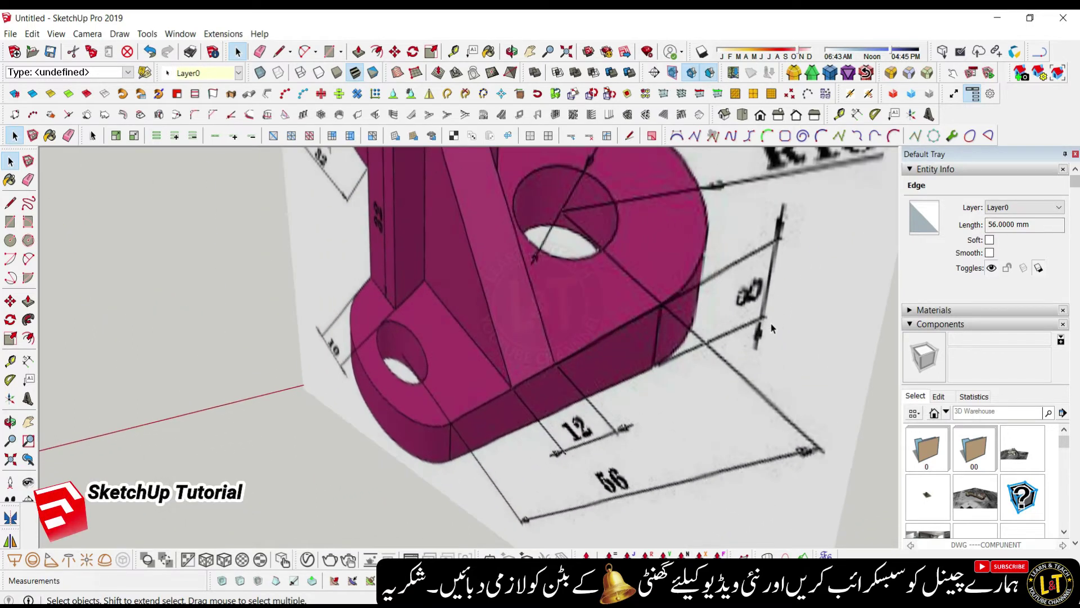
scroll(774, 329, down, 6)
key(p)
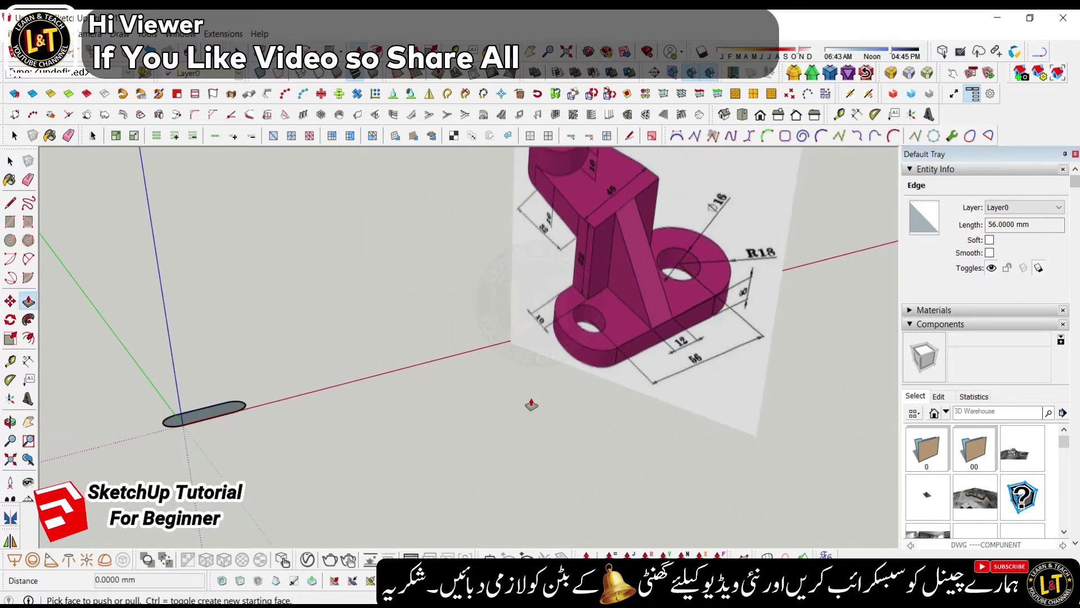
scroll(191, 416, up, 5)
click(205, 418)
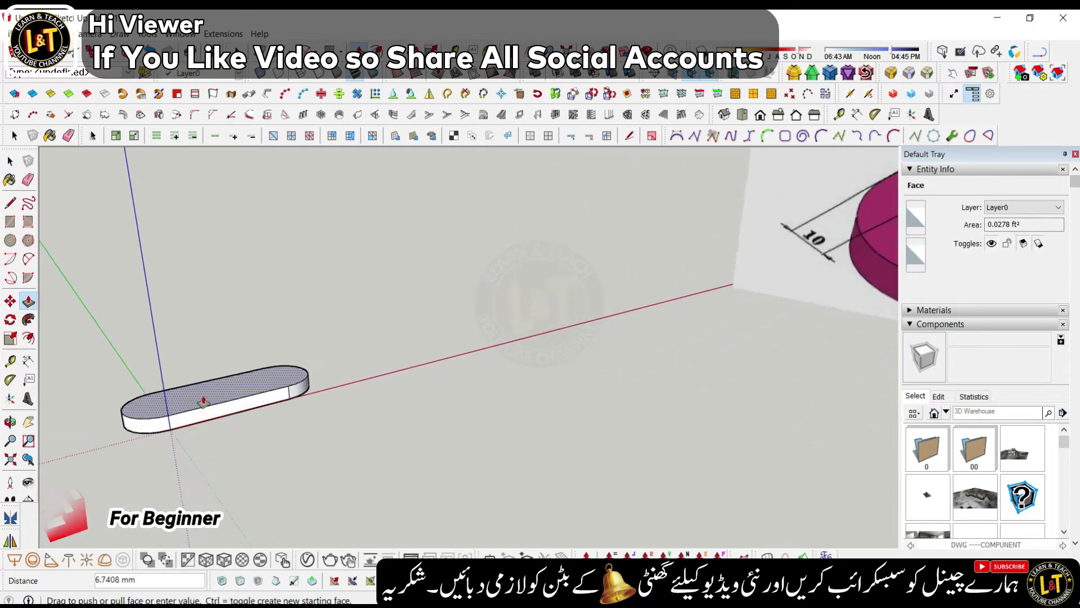
click(205, 392)
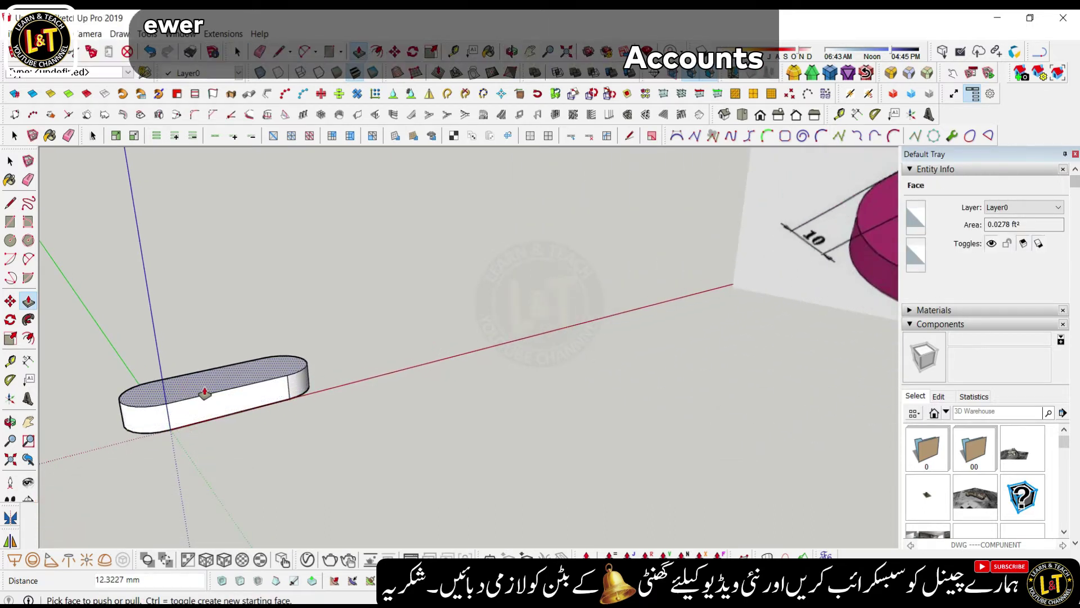
text(8)
key(Return)
middle_drag(315, 393, 345, 396)
scroll(346, 396, down, 3)
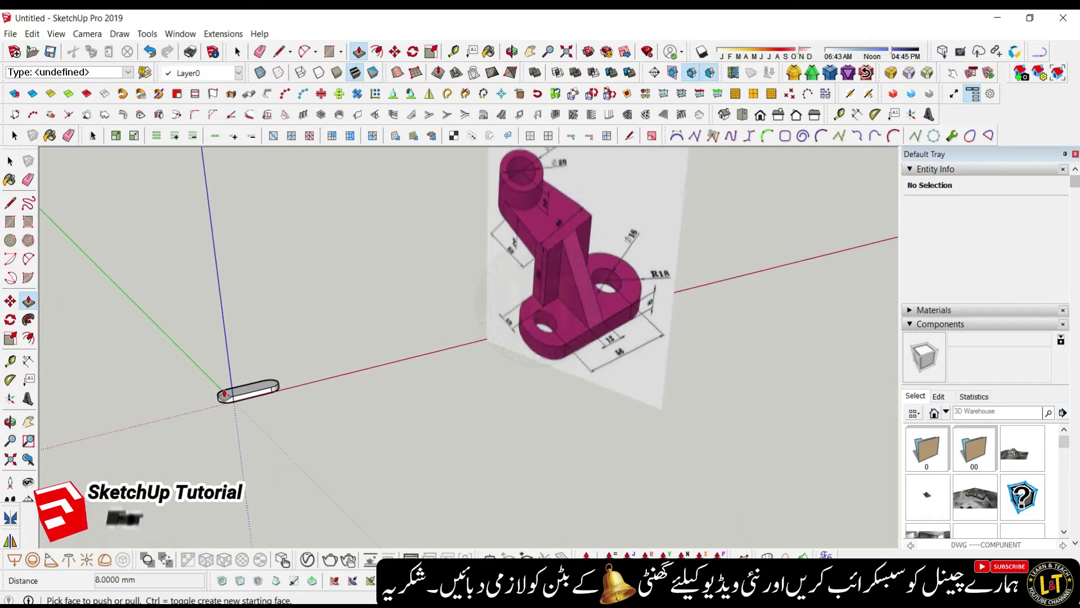
- Examine the reference image's base, upright and arm dimensions alongside the extruded base
scroll(592, 289, up, 4)
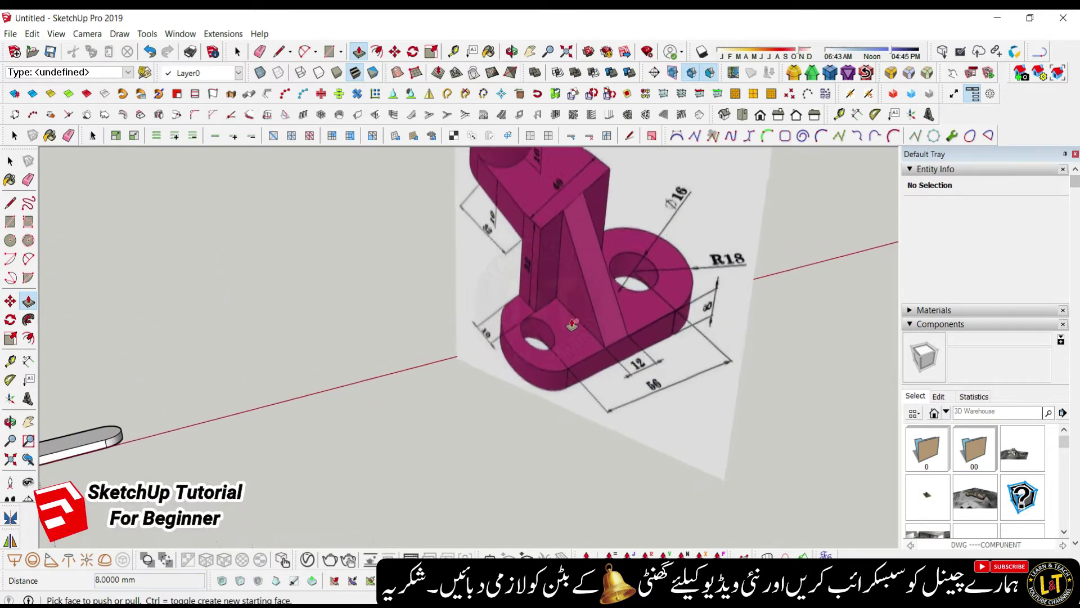
scroll(621, 359, down, 3)
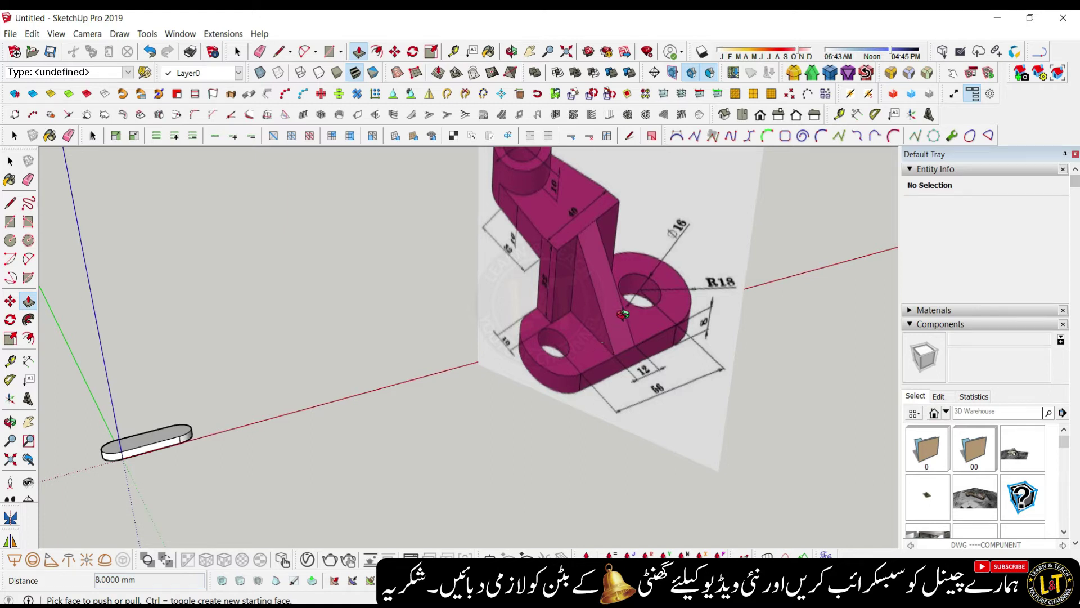
scroll(623, 314, down, 2)
scroll(494, 292, up, 4)
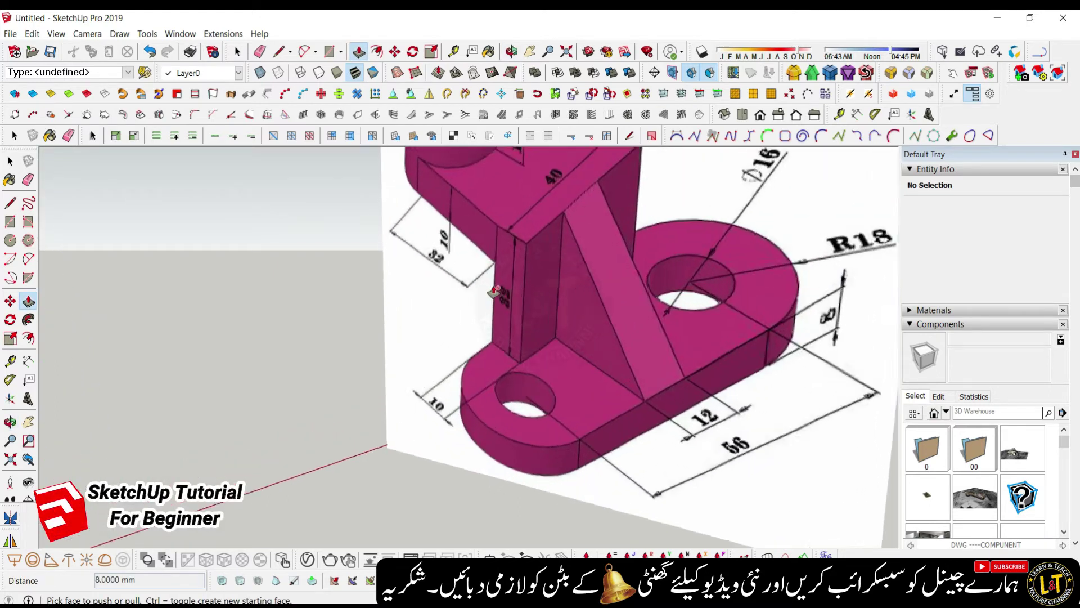
scroll(509, 299, down, 3)
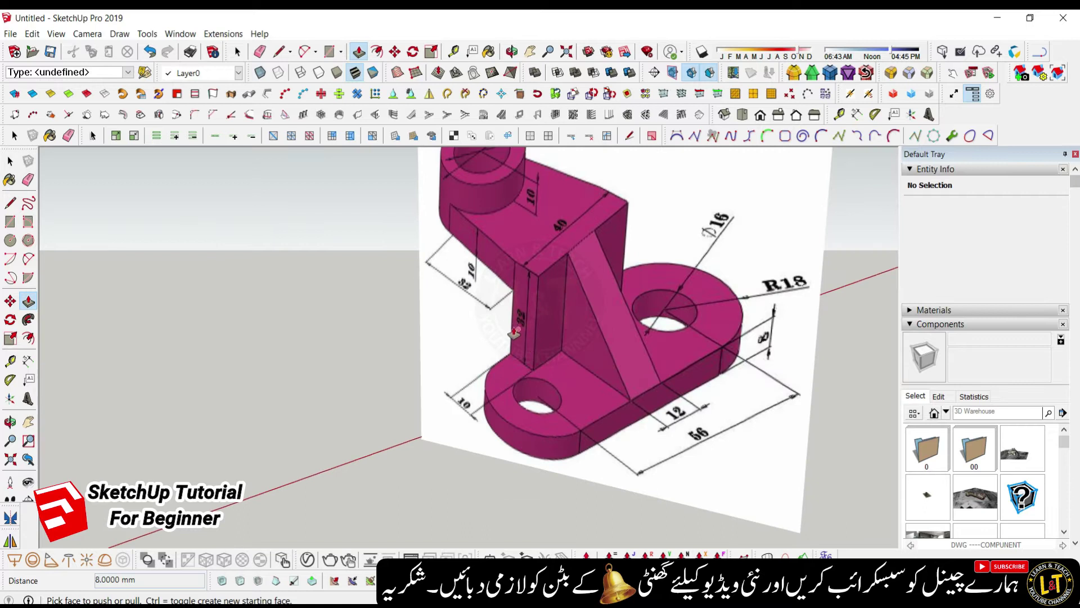
scroll(515, 329, up, 2)
scroll(518, 315, down, 1)
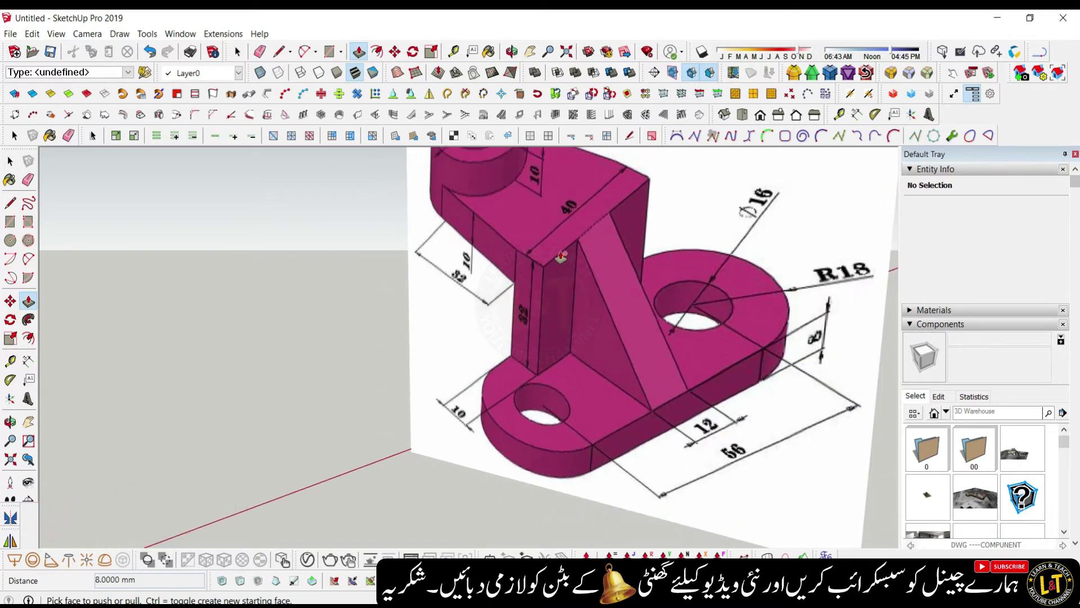
scroll(558, 289, down, 5)
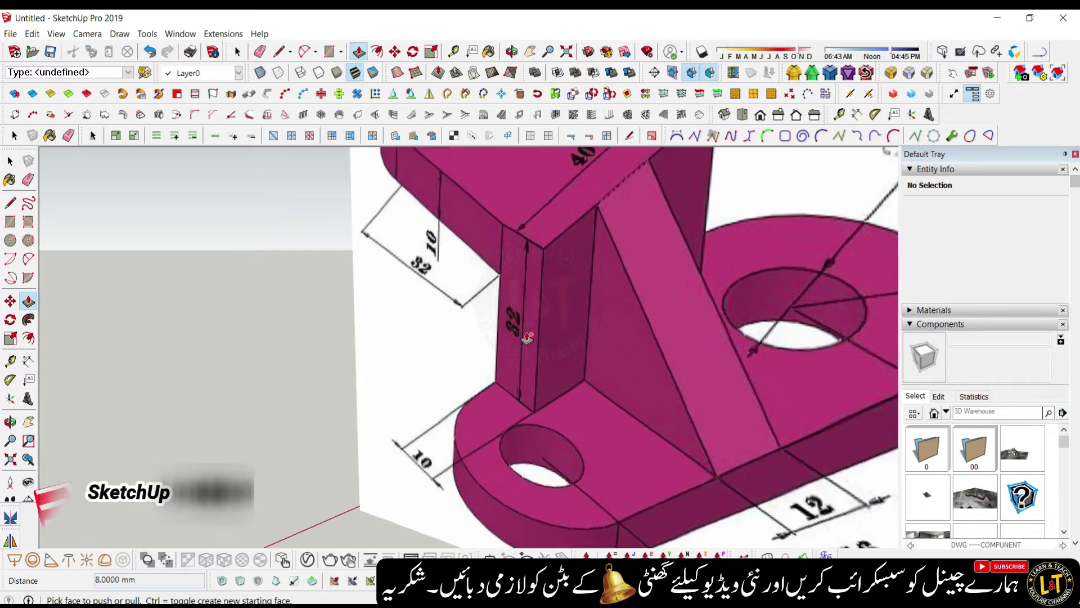
scroll(633, 339, down, 4)
middle_drag(415, 490, 307, 558)
scroll(482, 358, up, 2)
scroll(639, 391, up, 2)
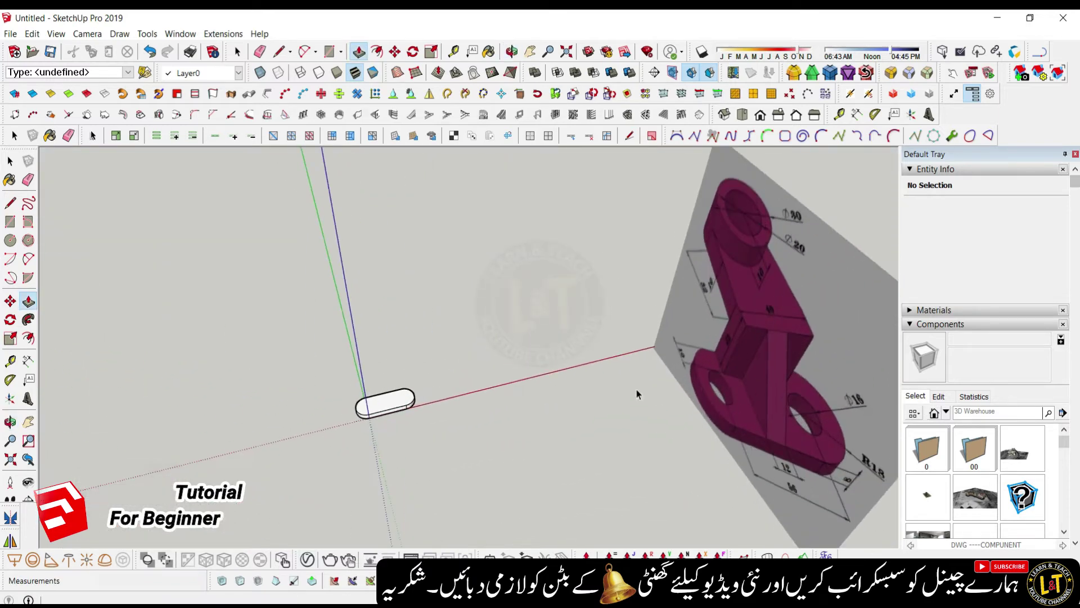
- Place a guide 10 mm inside the base's rear top edge and draw a line from that edge's midpoint to the guide
key(space)
scroll(360, 394, up, 4)
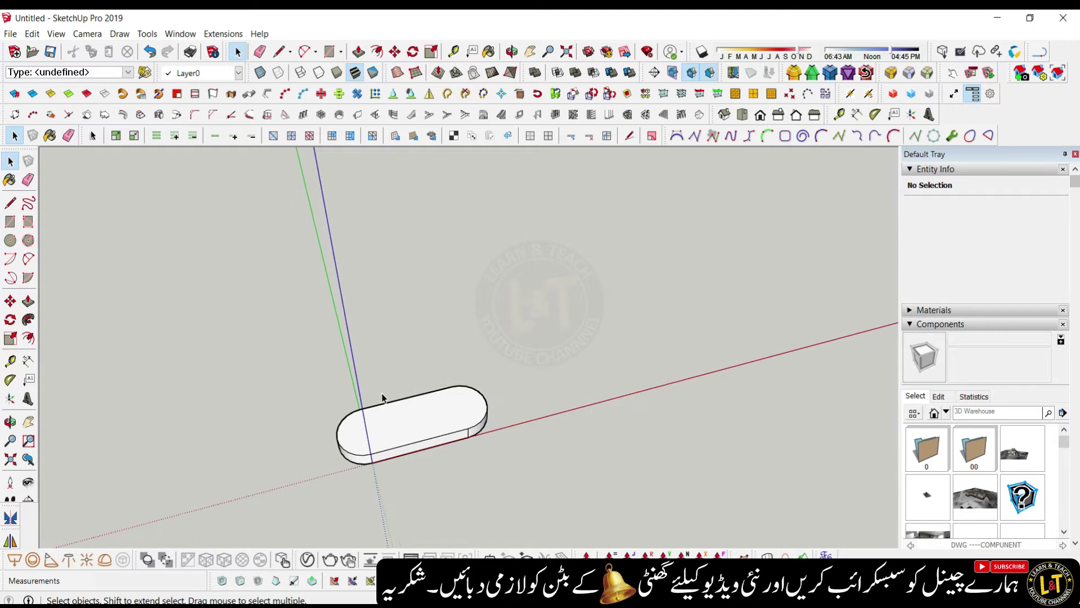
scroll(382, 398, up, 3)
key(t)
click(426, 404)
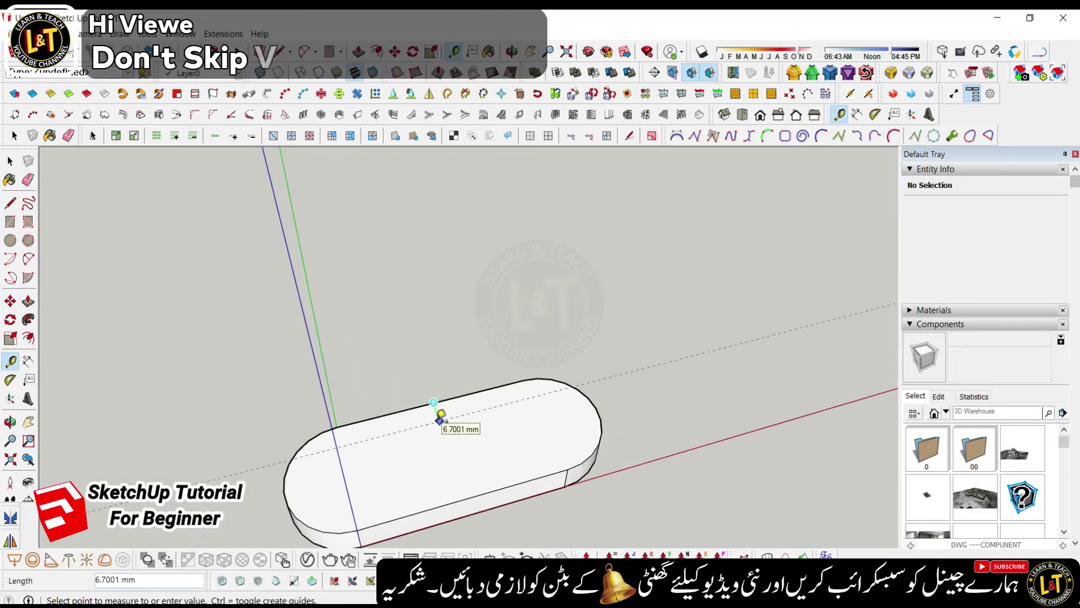
key(Return)
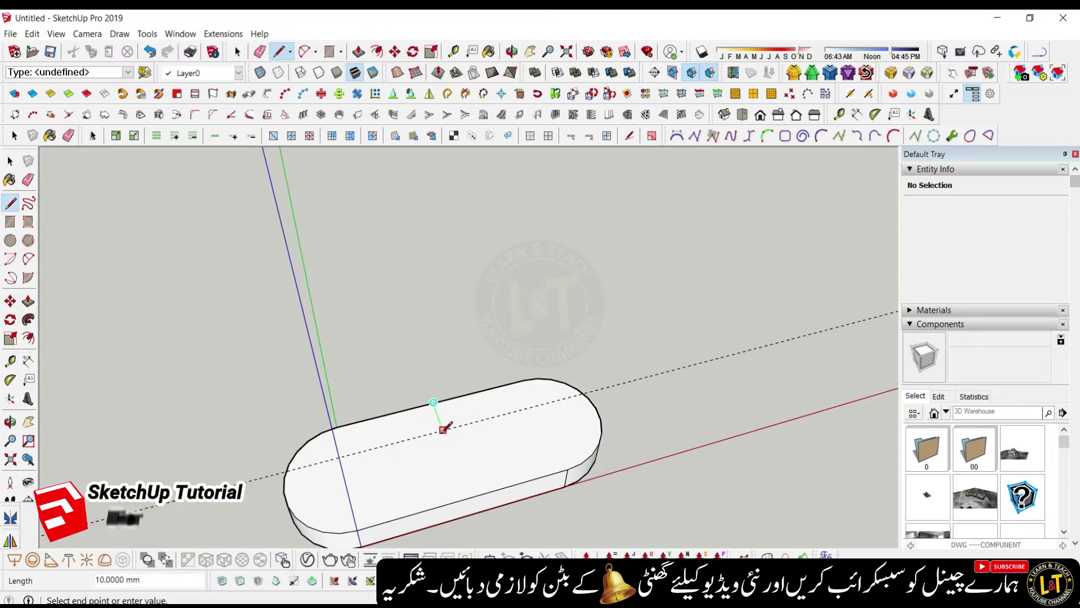
click(442, 430)
- Place guides 20 mm to each side of the short centre line across the base's top face
scroll(404, 417, down, 8)
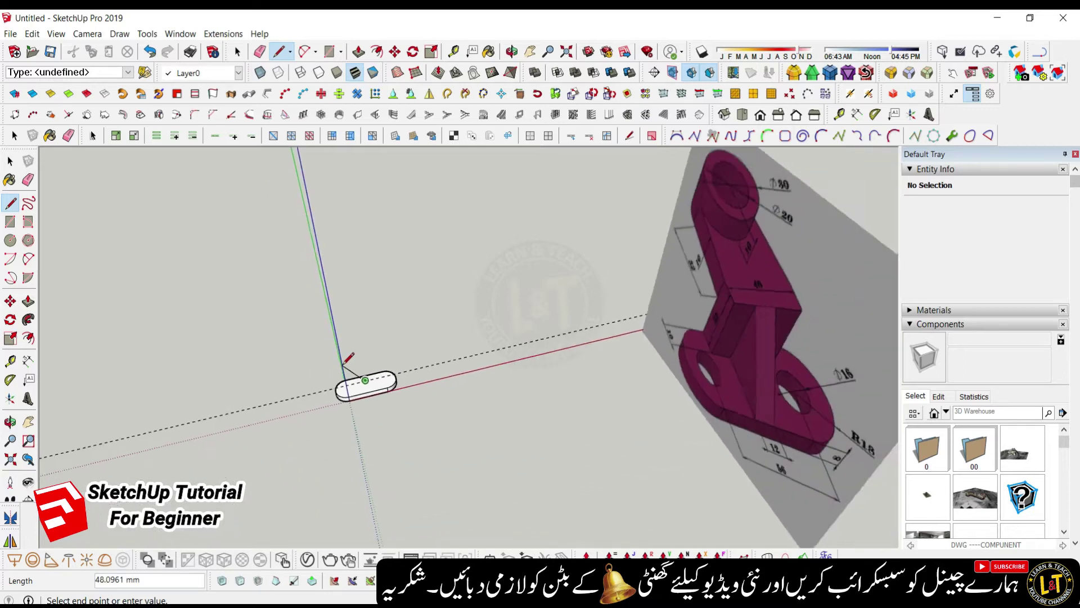
scroll(720, 278, up, 6)
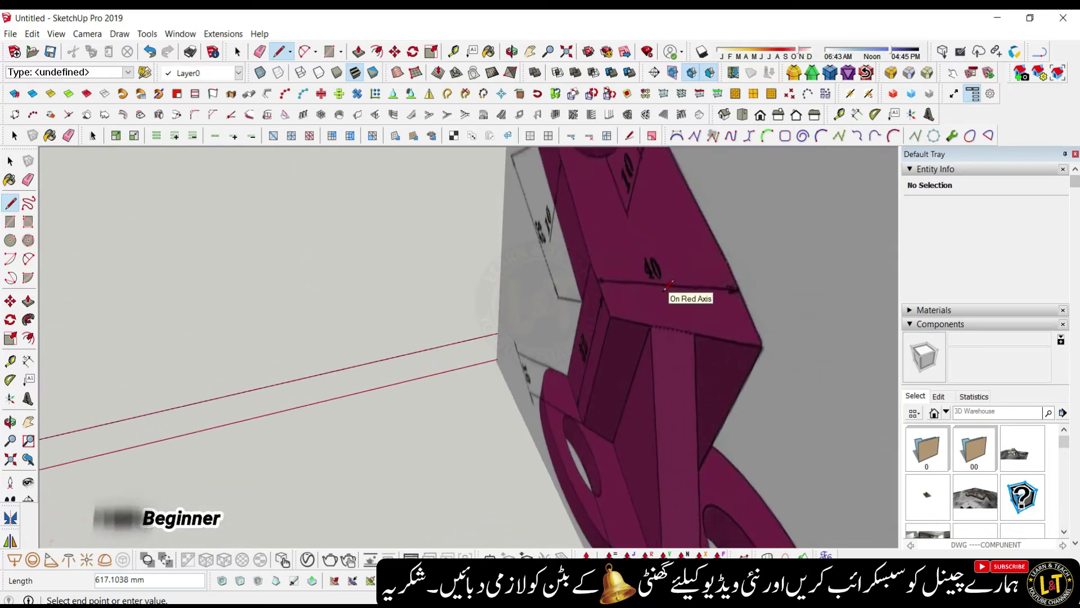
scroll(670, 284, down, 6)
scroll(332, 383, up, 8)
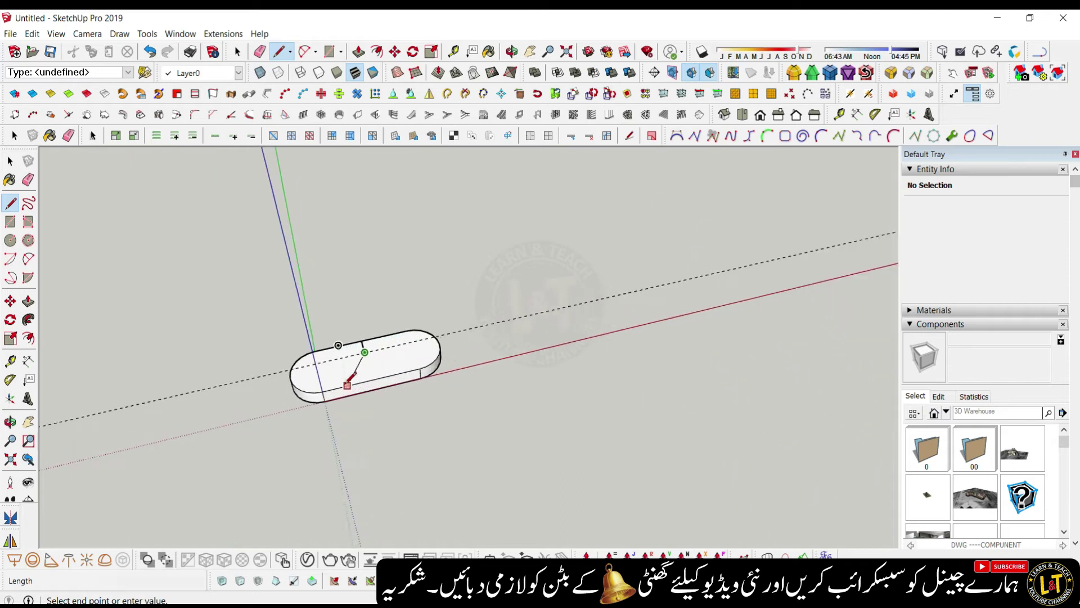
key(t)
click(412, 245)
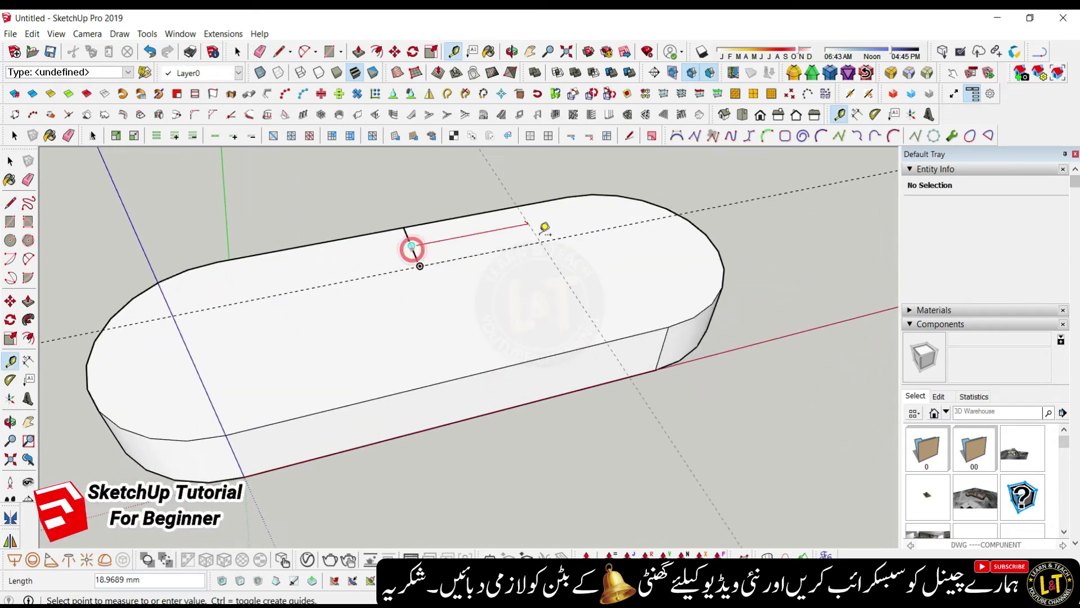
click(411, 243)
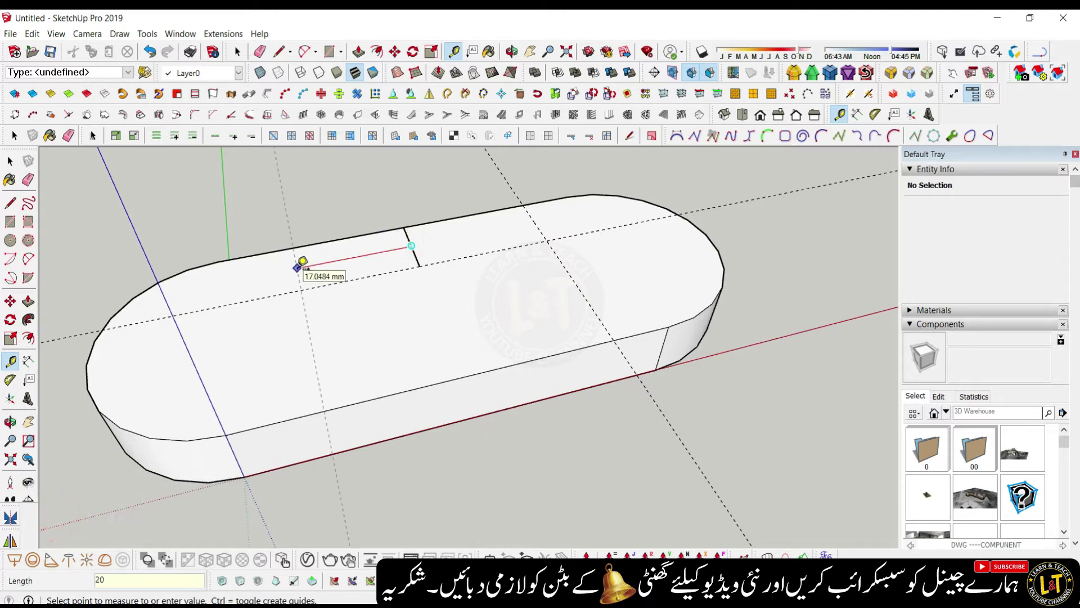
- Draw a 40 by 10 mm rectangle between the guides at the base's rear edge and erase the centre line inside it
click(273, 251)
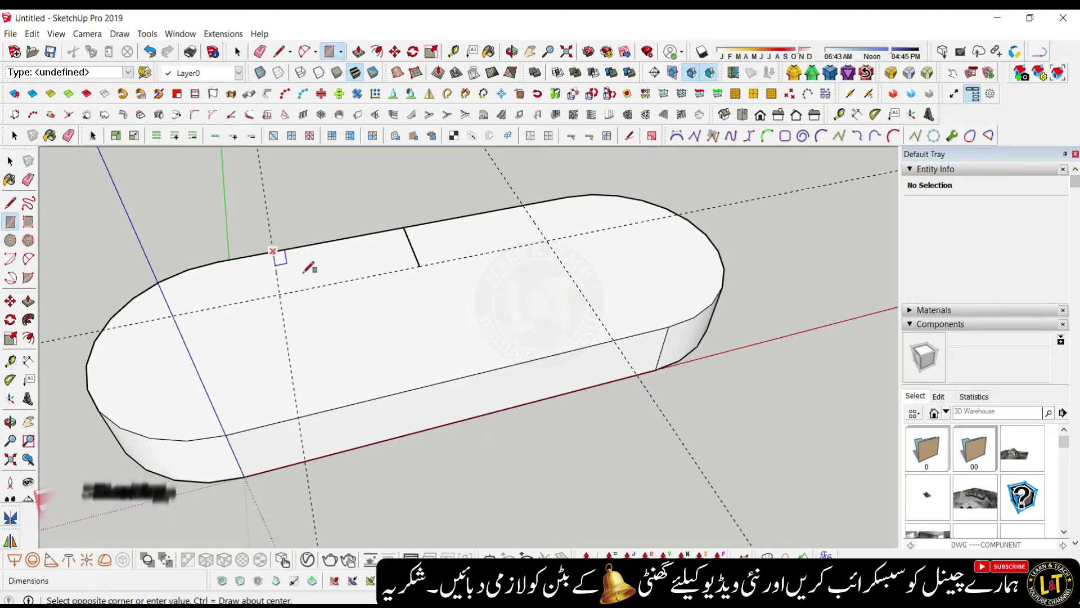
click(546, 240)
key(e)
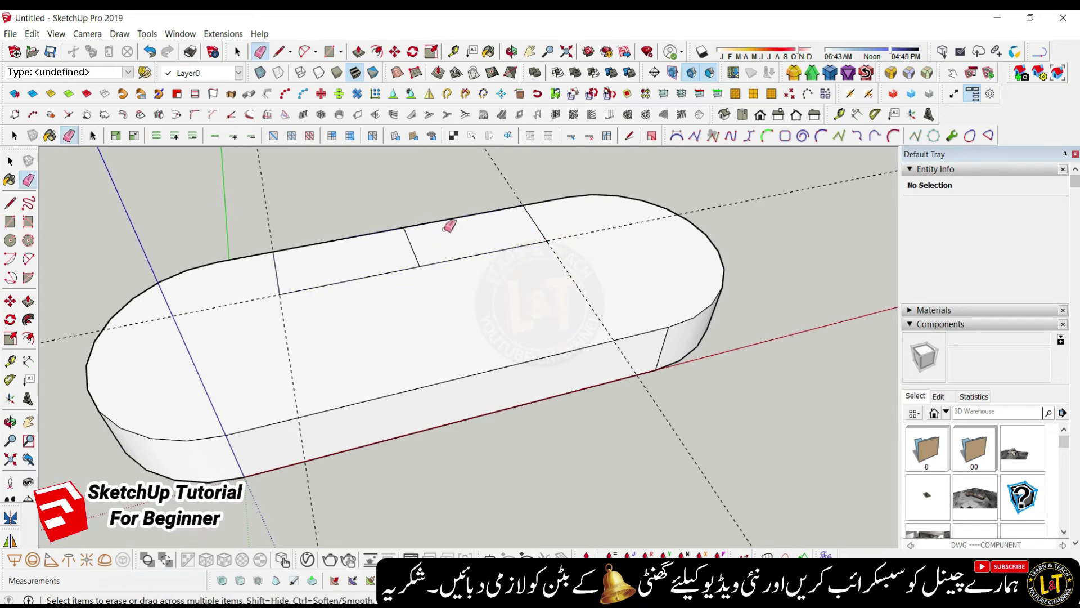
- Extrude the 40 by 10 mm rectangle at the base's rear edge upward by 32 mm to form the upright
scroll(346, 289, down, 10)
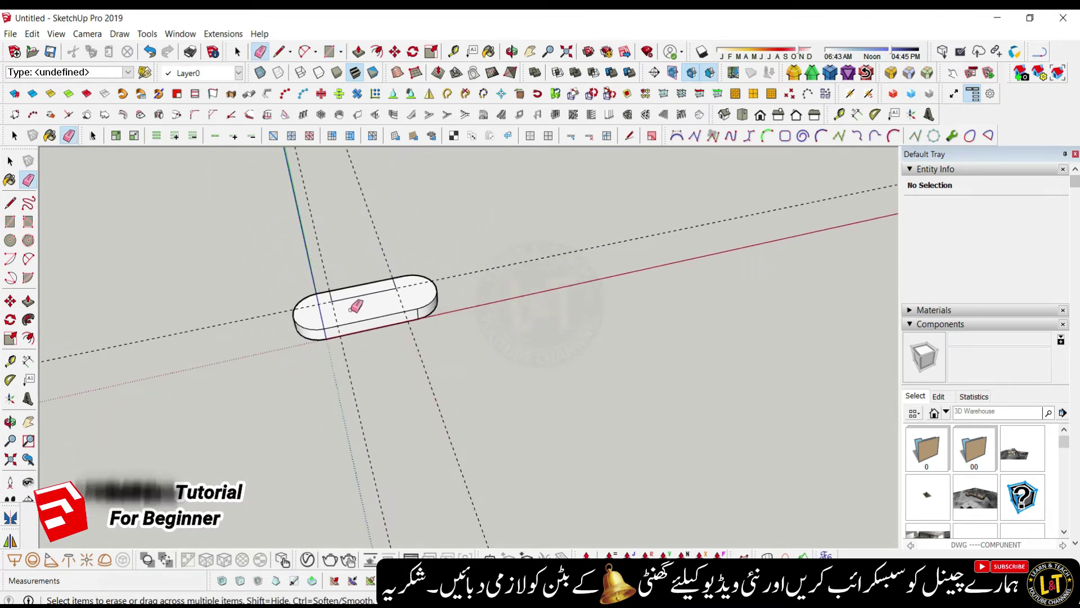
scroll(361, 292, up, 10)
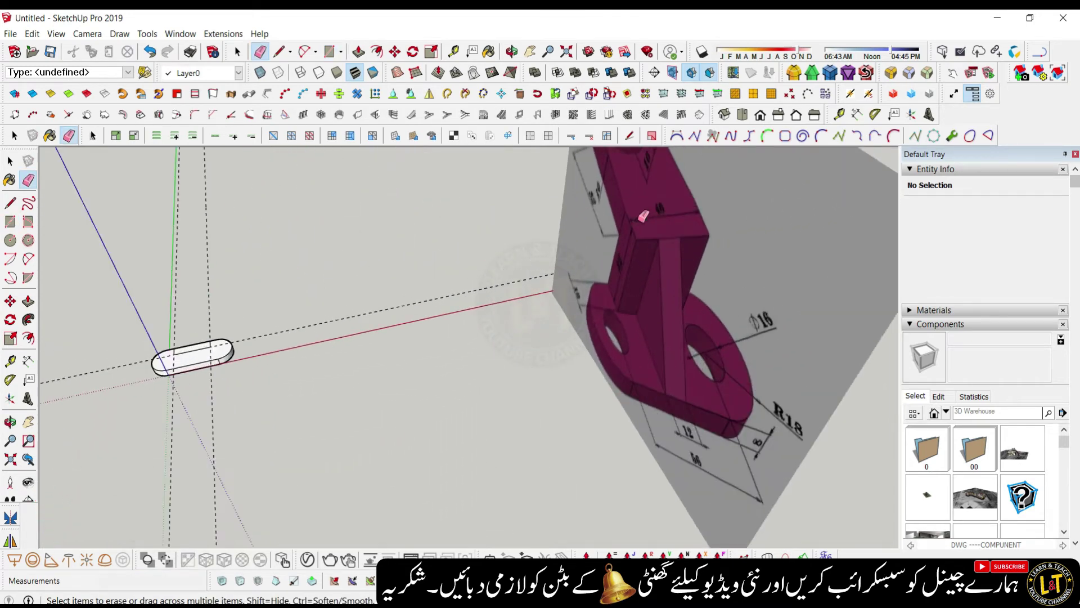
middle_drag(610, 311, 733, 313)
scroll(733, 313, down, 6)
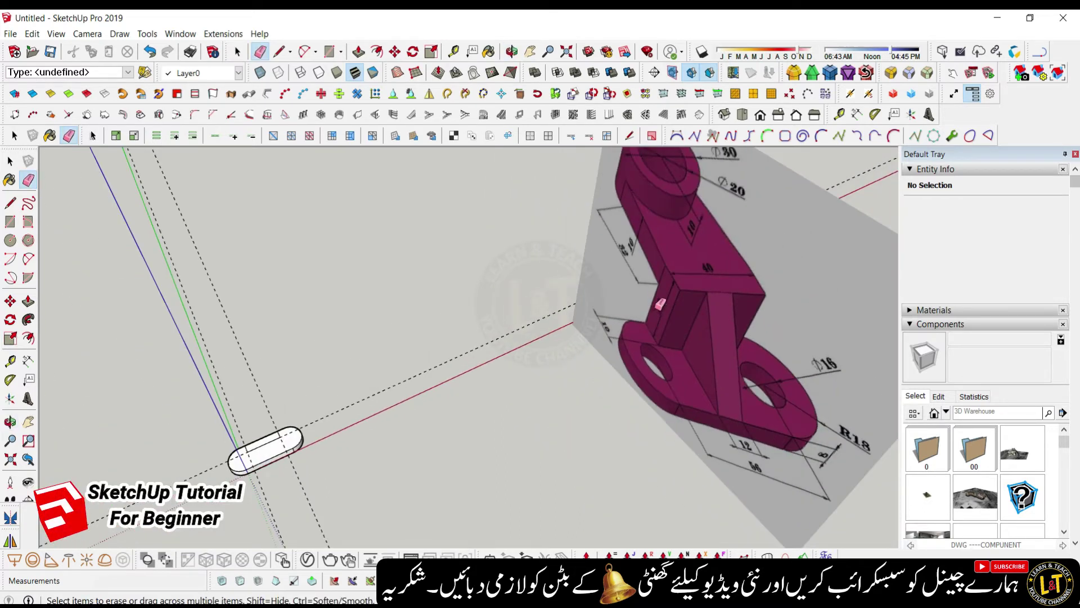
key(e)
key(p)
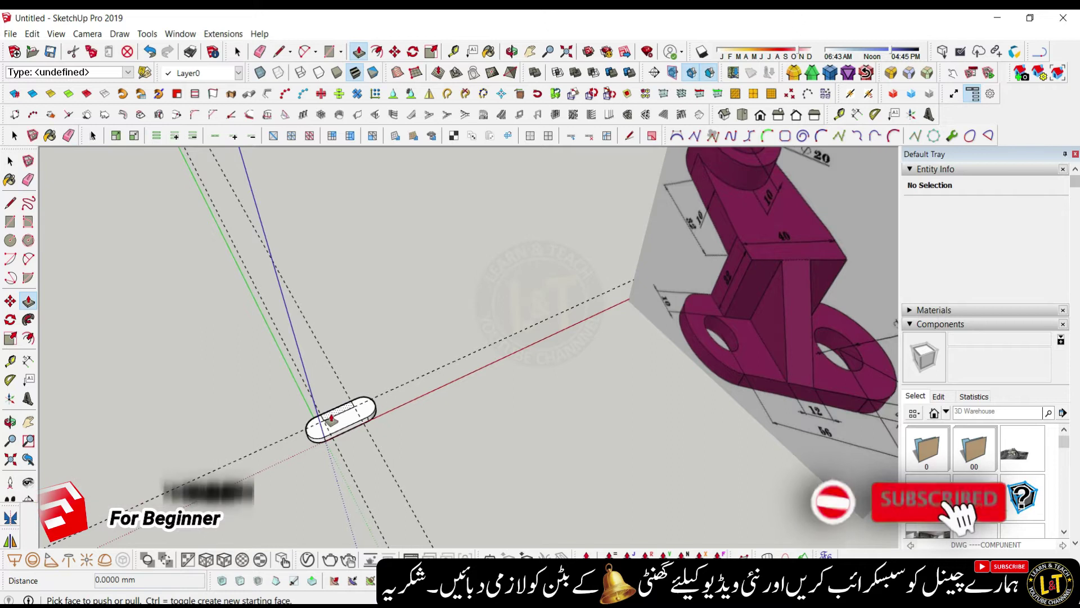
click(340, 417)
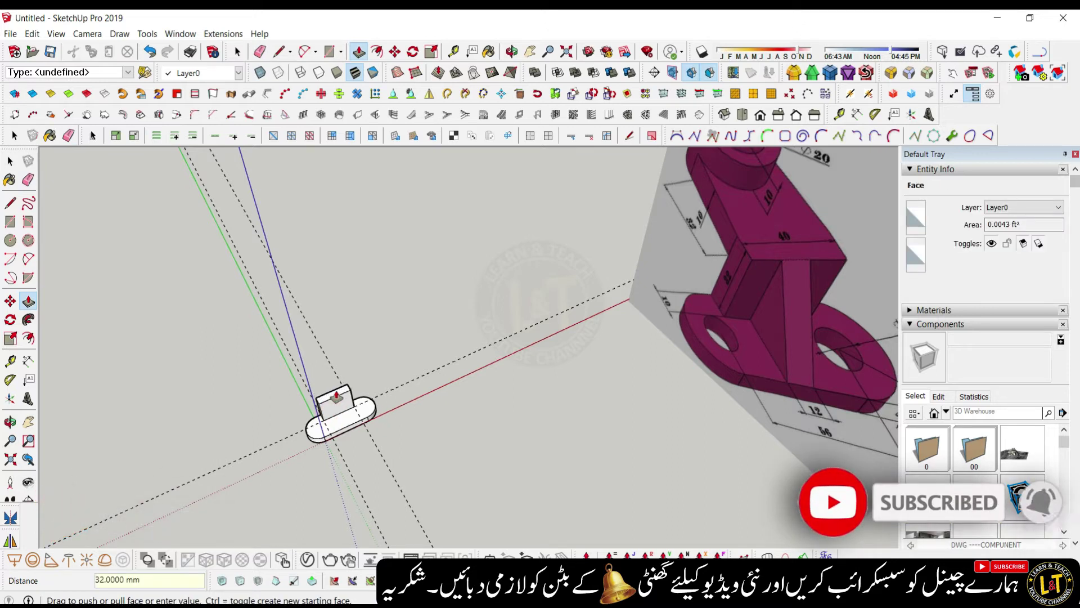
middle_drag(321, 479, 451, 272)
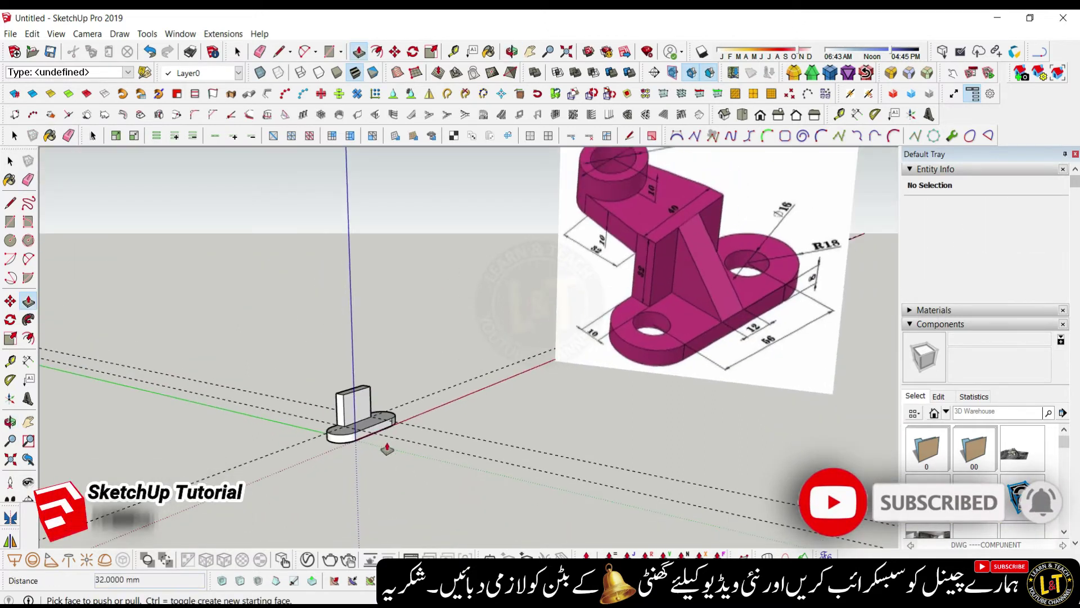
- Erase the guide lines crossing the base plate and upright
scroll(371, 484, up, 3)
key(e)
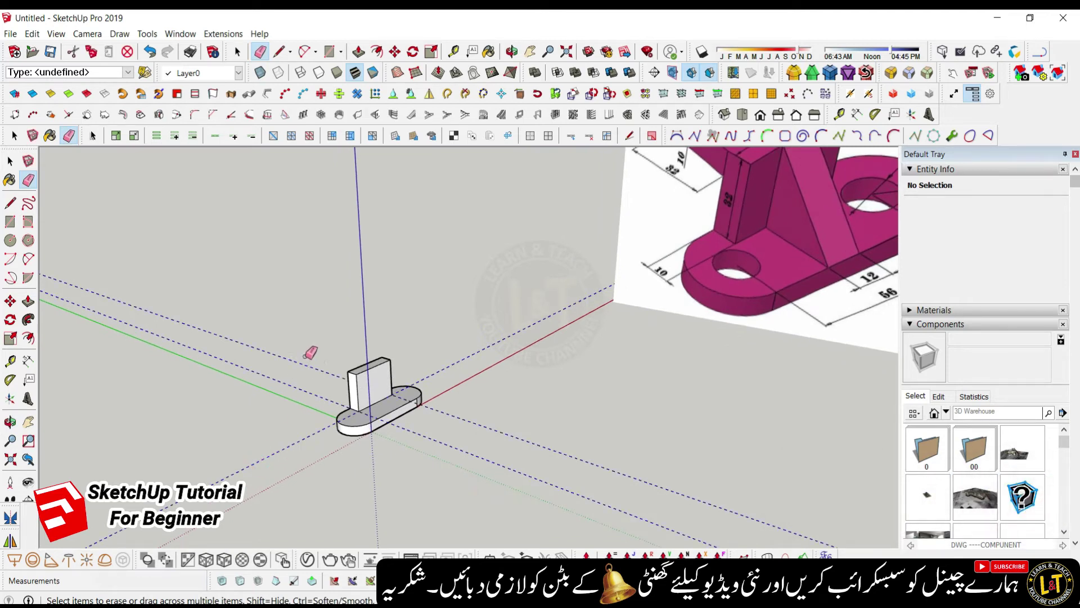
mouse_move(387, 374)
middle_down()
mouse_move(647, 250)
mouse_move(585, 251)
middle_up()
- Examine the arm and upright dimensions in the reference image and compare them with the modelled upright
scroll(650, 249, up, 2)
scroll(585, 252, up, 3)
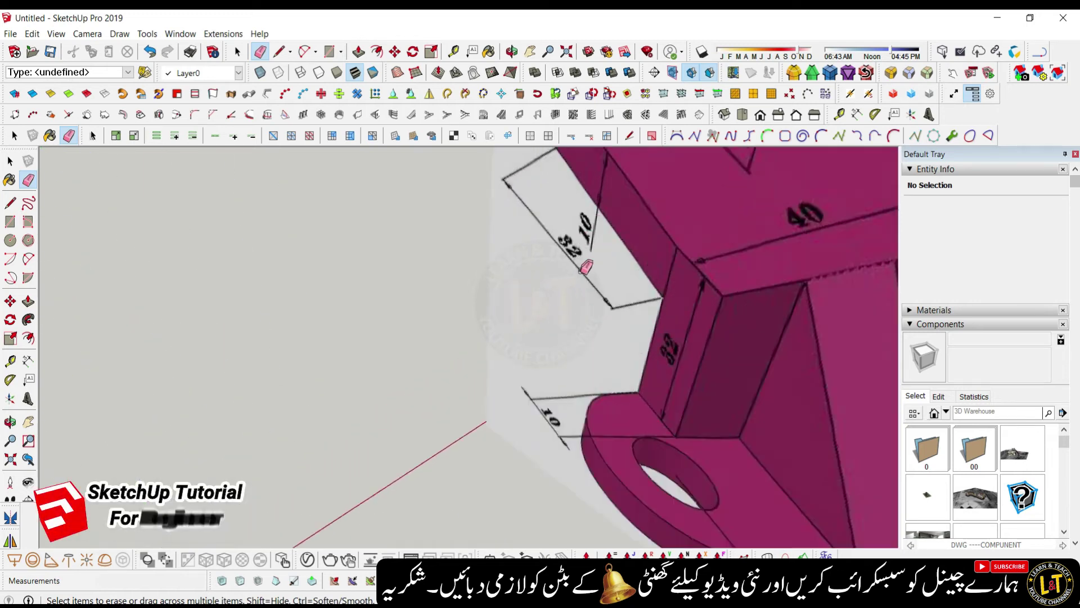
scroll(579, 273, down, 2)
scroll(617, 236, down, 2)
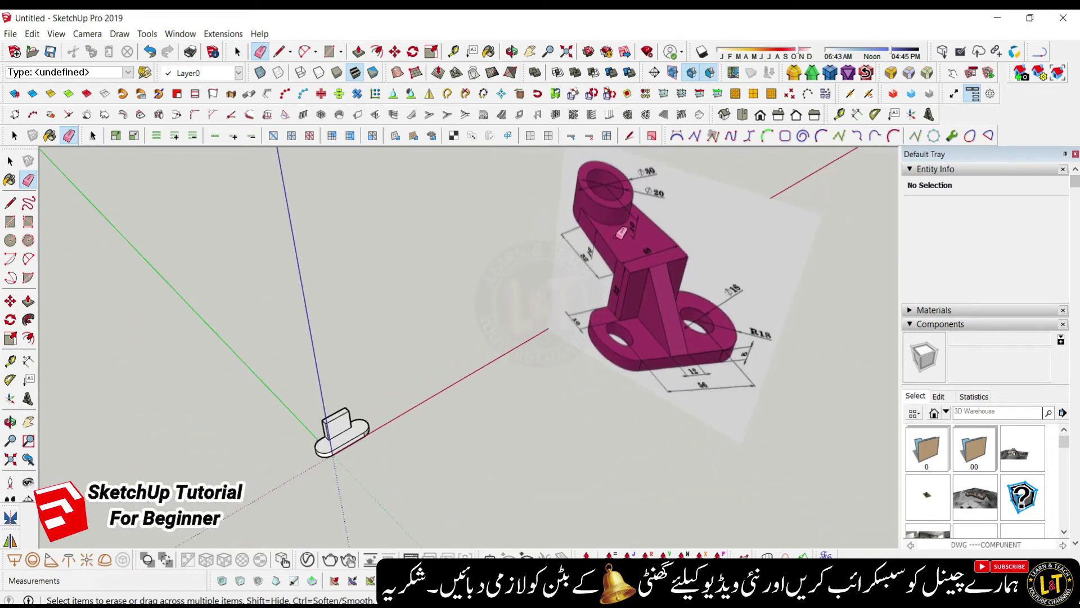
scroll(627, 256, up, 3)
scroll(563, 309, down, 3)
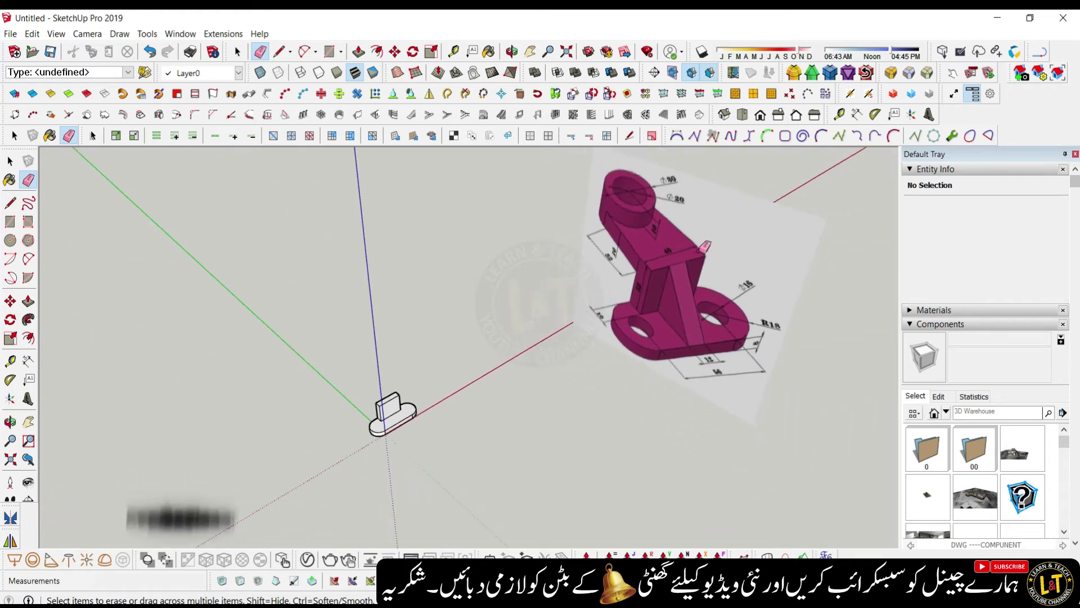
scroll(485, 350, down, 1)
mouse_move(485, 350)
middle_down()
mouse_move(576, 388)
mouse_move(849, 258)
mouse_move(377, 363)
middle_up()
scroll(376, 363, up, 3)
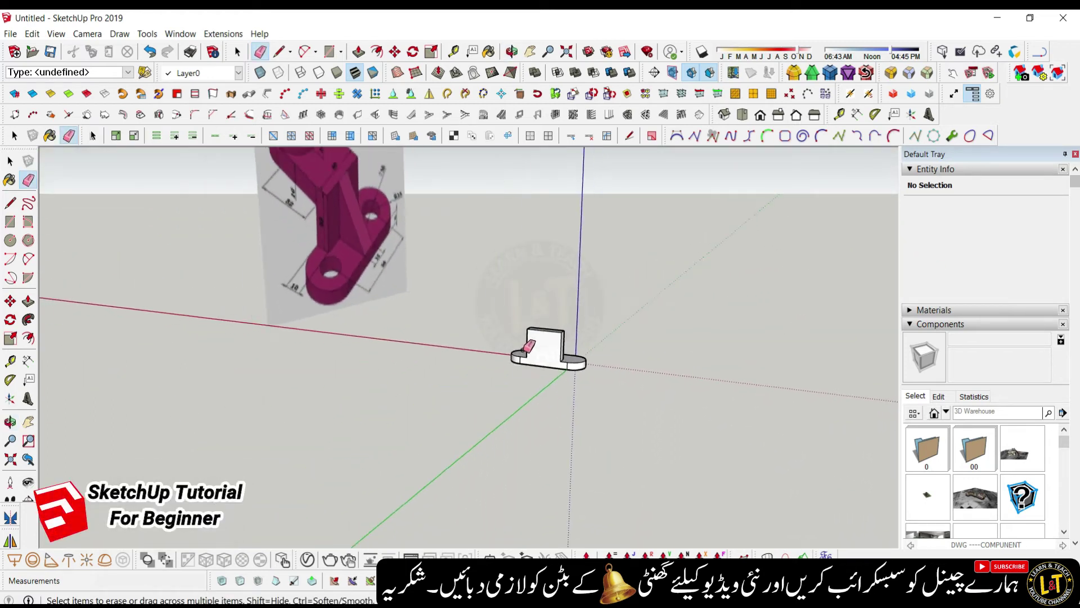
scroll(529, 346, down, 2)
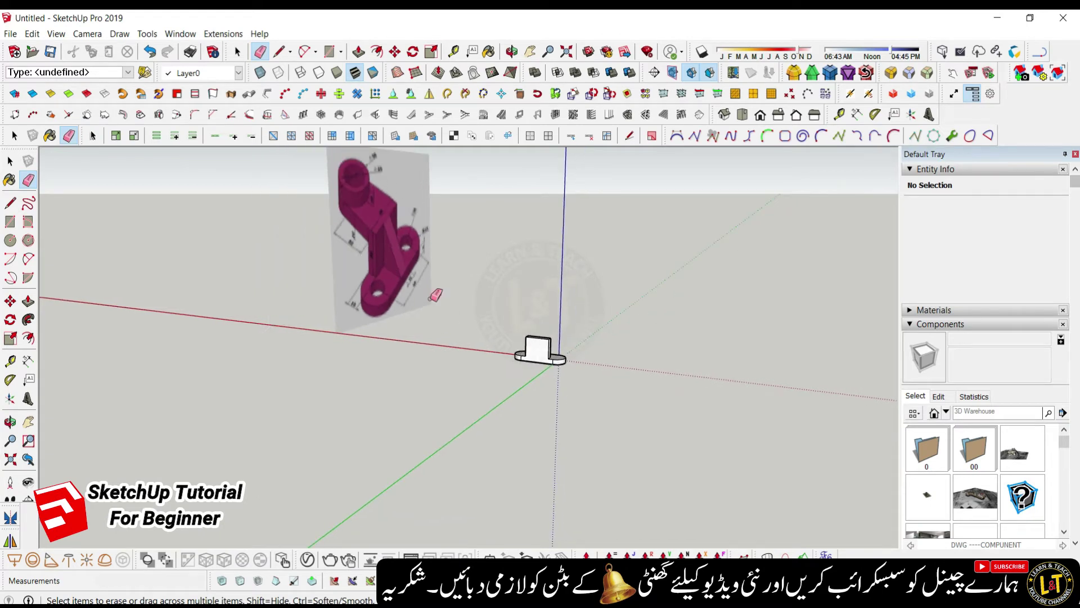
- Place a guide 10 mm below the upright's rear top edge and draw a line along it across the rear face
scroll(537, 351, up, 6)
key(t)
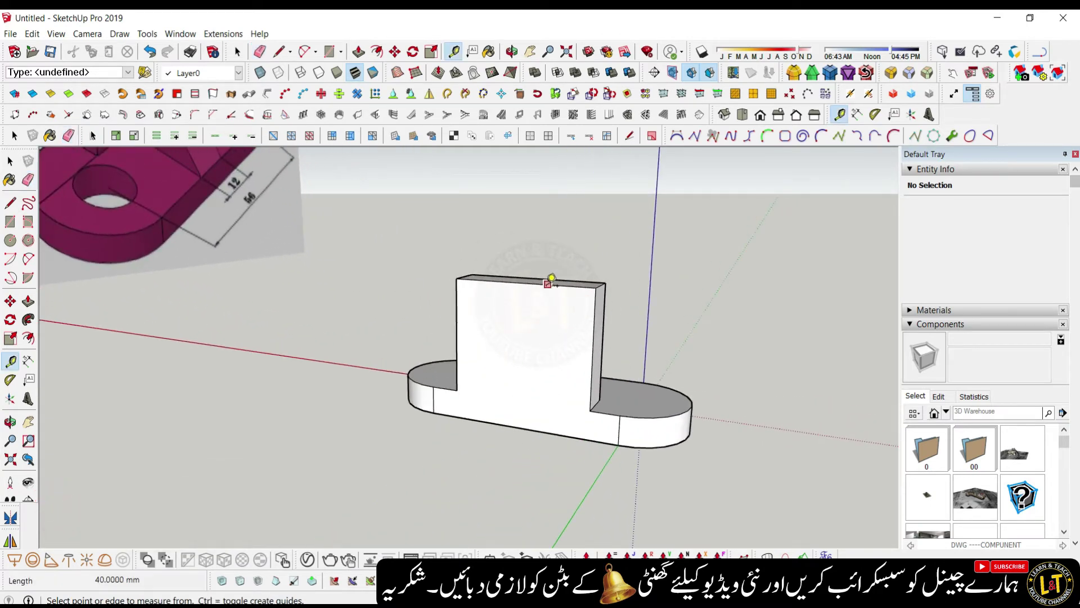
text(10)
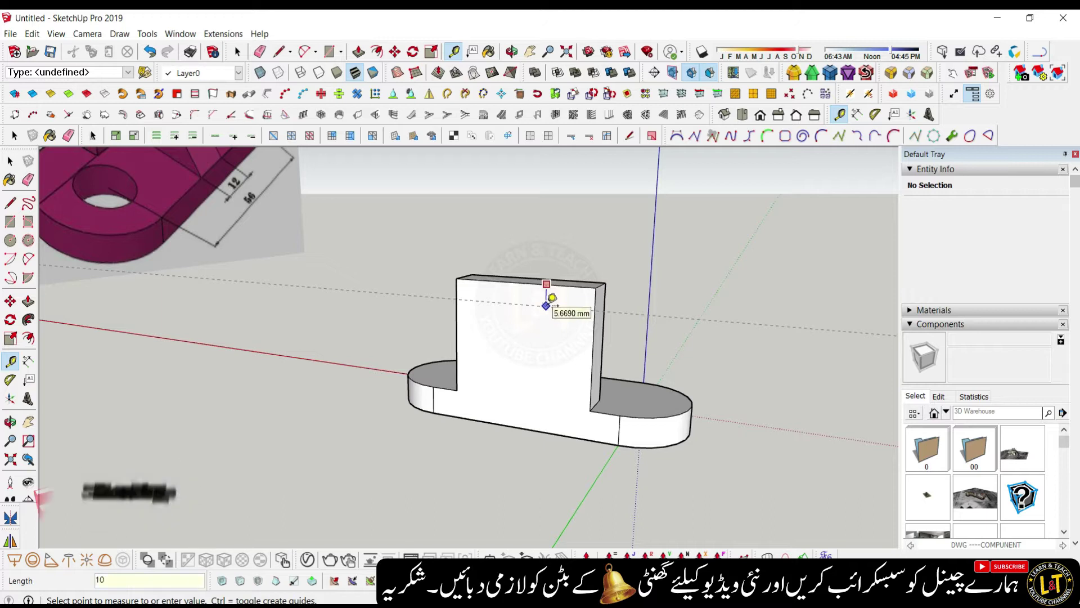
key(Return)
key(l)
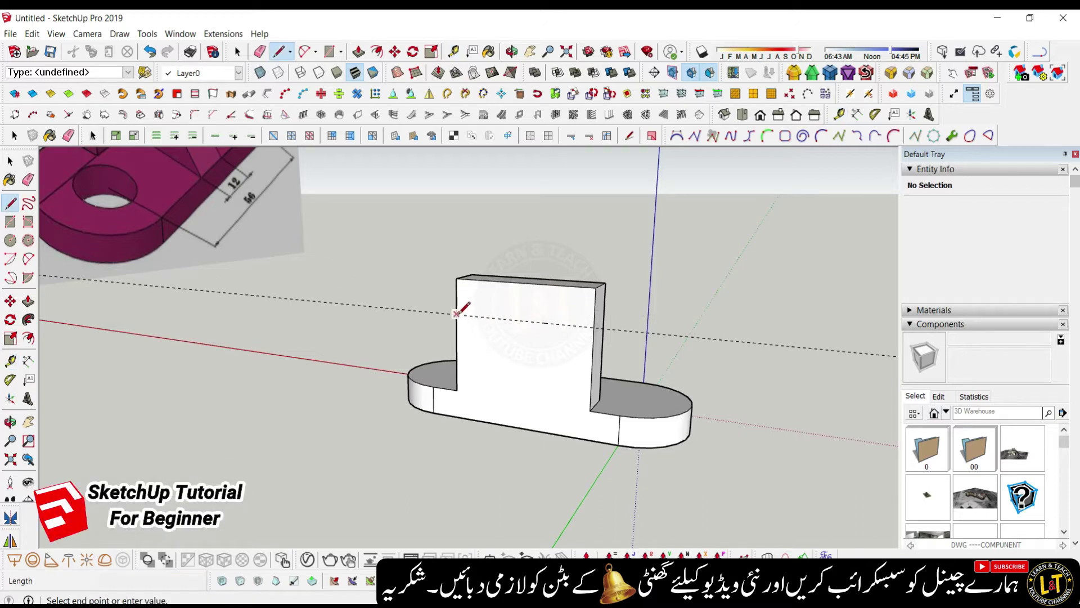
- Extrude the upper strip of the upright's rear face outward by 32 mm to form the arm
key(p)
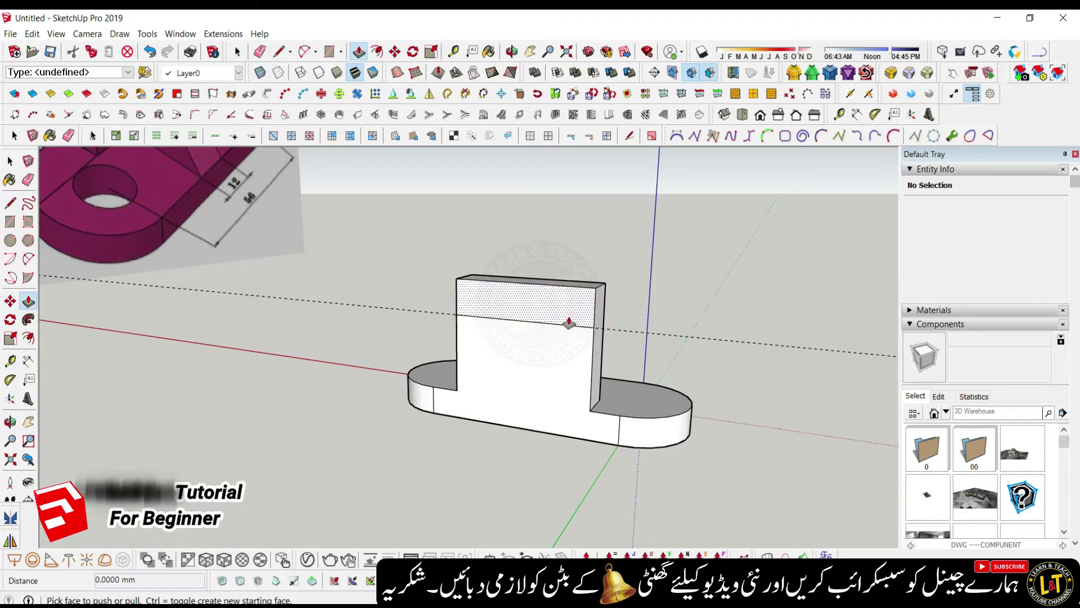
drag(569, 320, 569, 309)
key(Return)
mouse_move(523, 344)
middle_down()
mouse_move(509, 460)
mouse_move(509, 414)
mouse_move(454, 434)
mouse_move(428, 399)
middle_up()
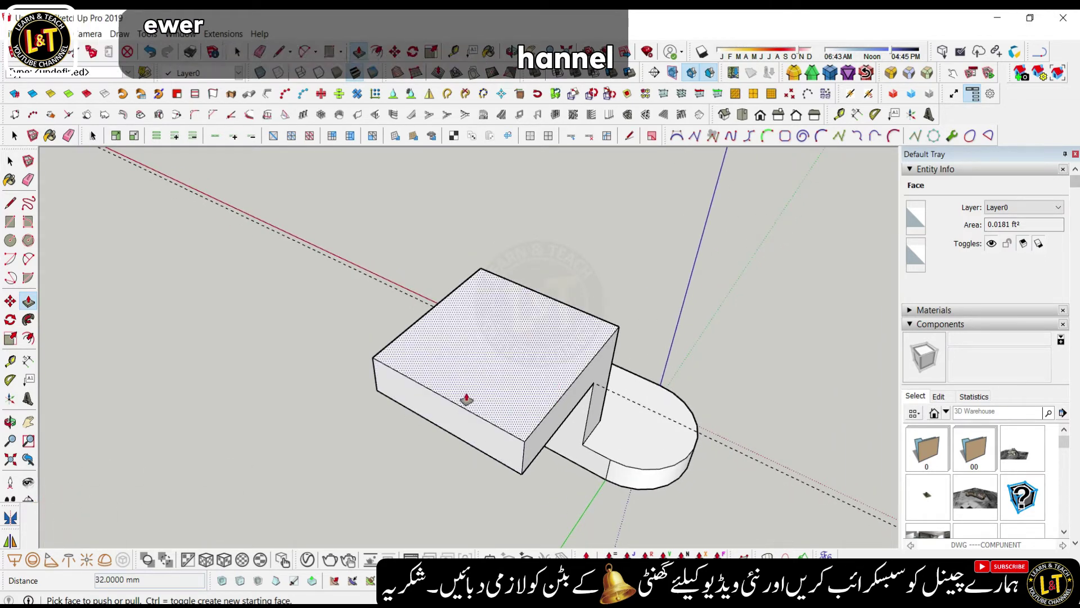
key(l)
click(481, 268)
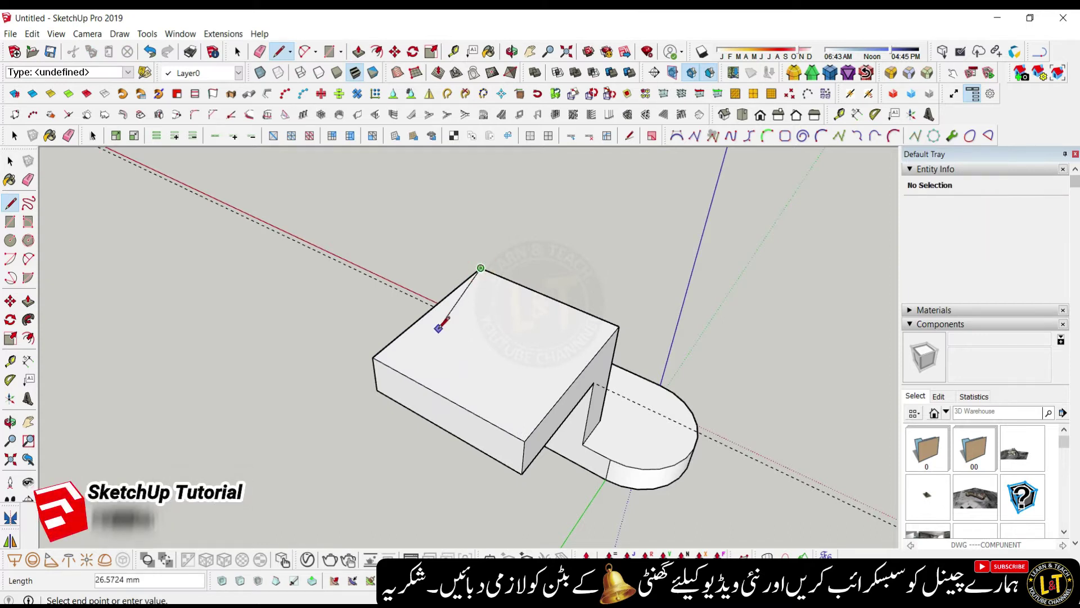
key(space)
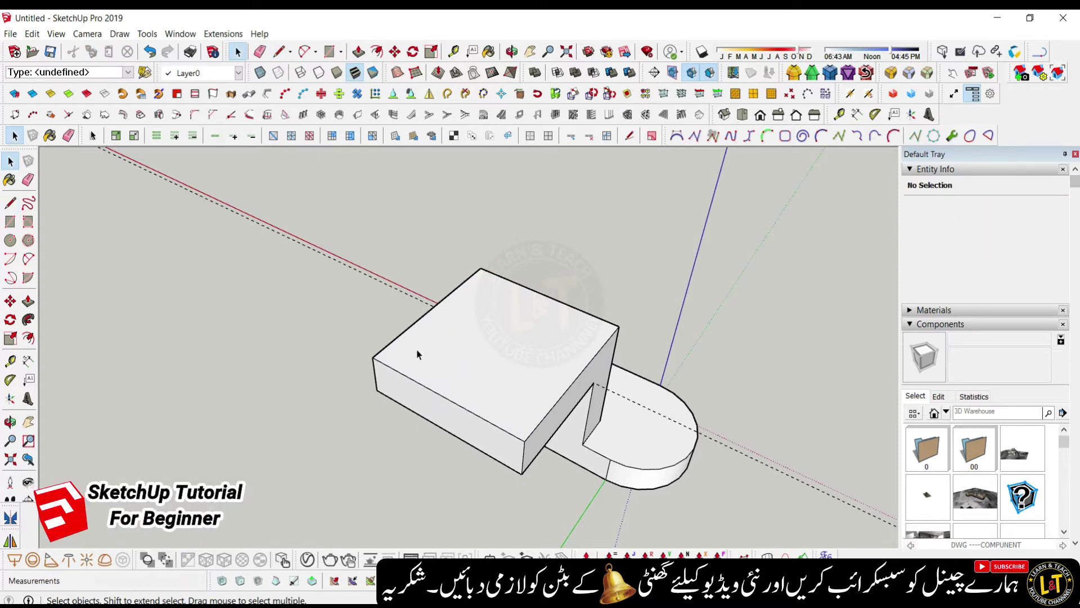
- Place guides 5 mm inside both side edges of the arm's top face
click(418, 319)
text(5)
click(555, 403)
text(5)
key(Return)
- On both sides, draw a vertical line at the upright and a taper line to the 5 mm guide at the arm's end, then erase the guides
key(l)
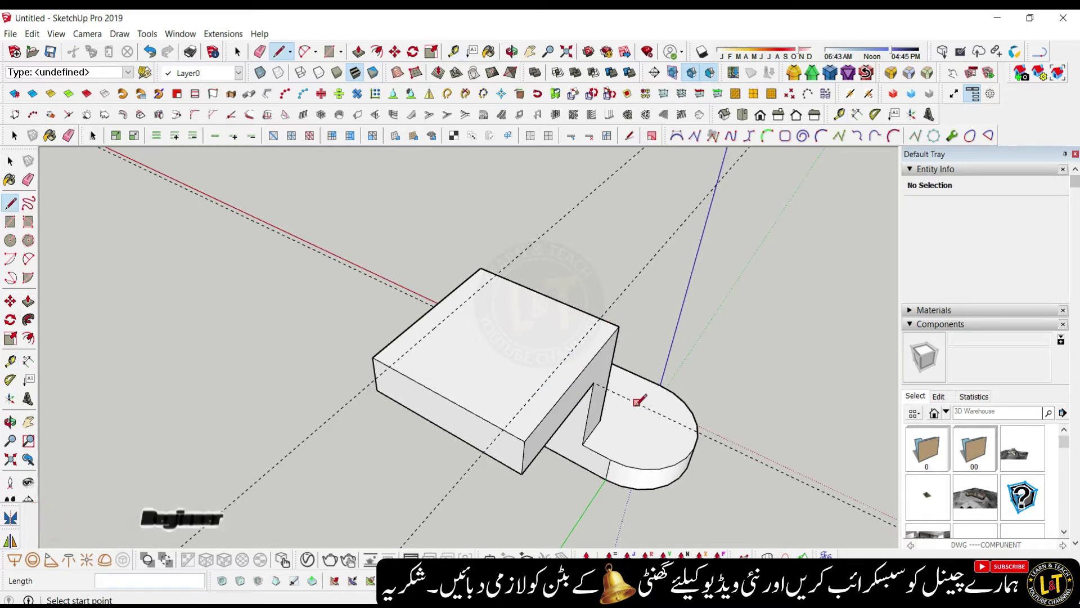
scroll(619, 360, up, 3)
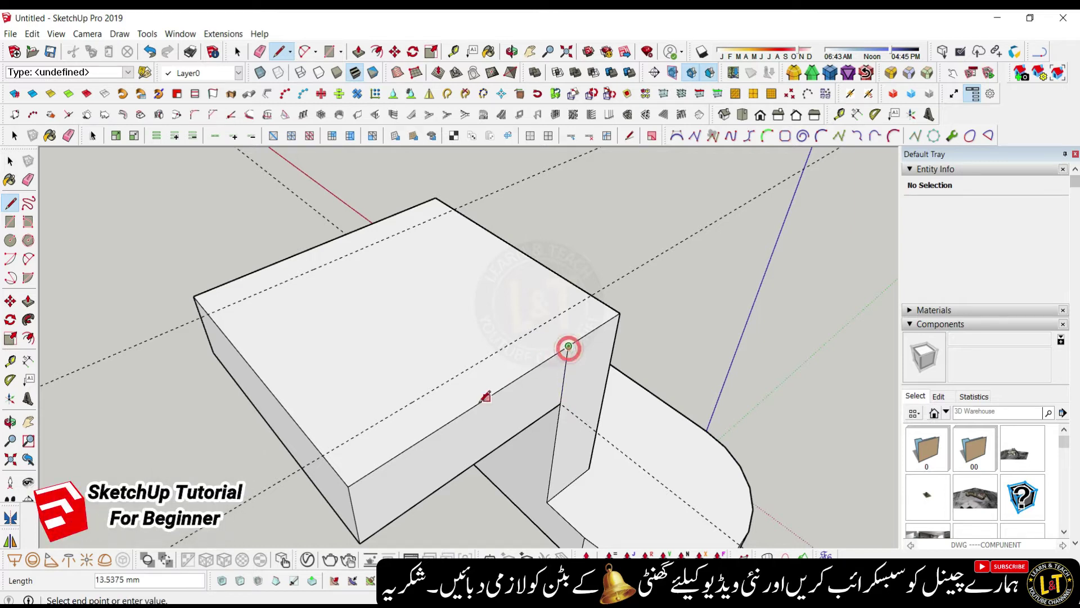
middle_drag(388, 468, 591, 454)
middle_drag(347, 428, 498, 380)
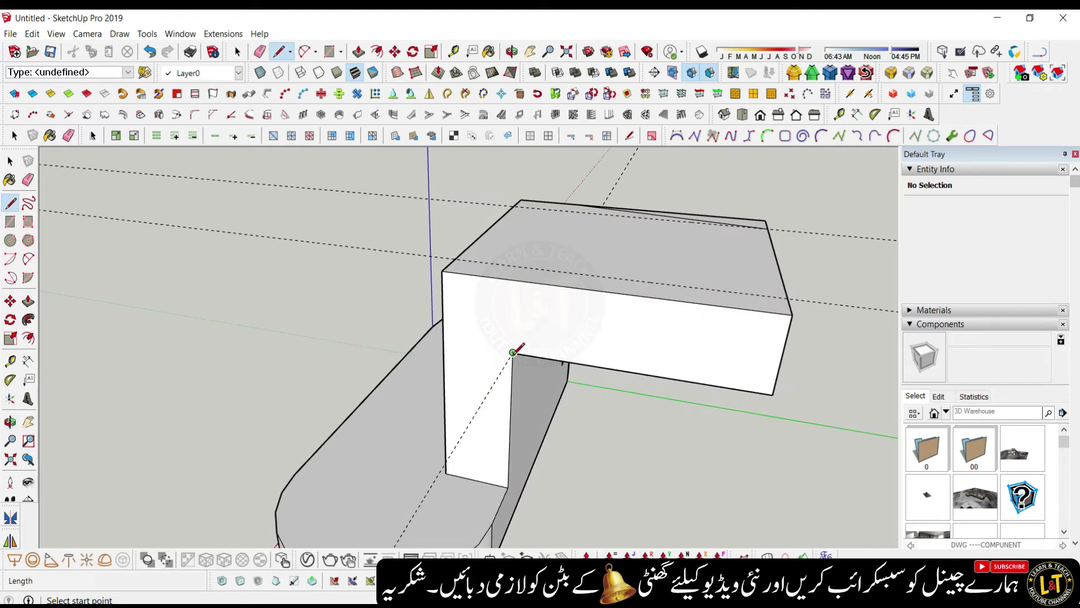
click(515, 280)
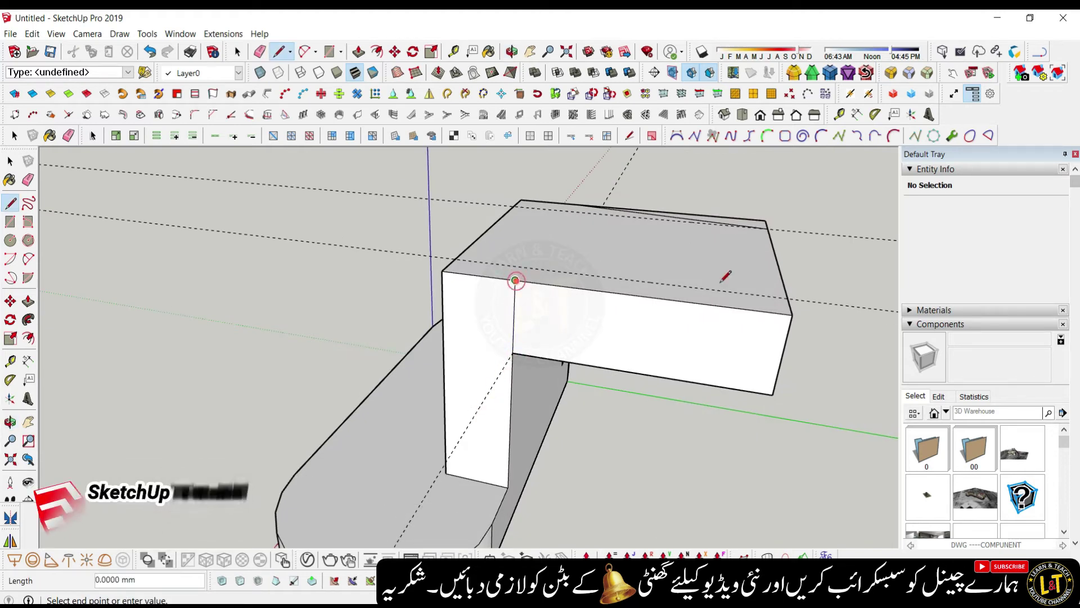
click(788, 298)
scroll(484, 321, down, 8)
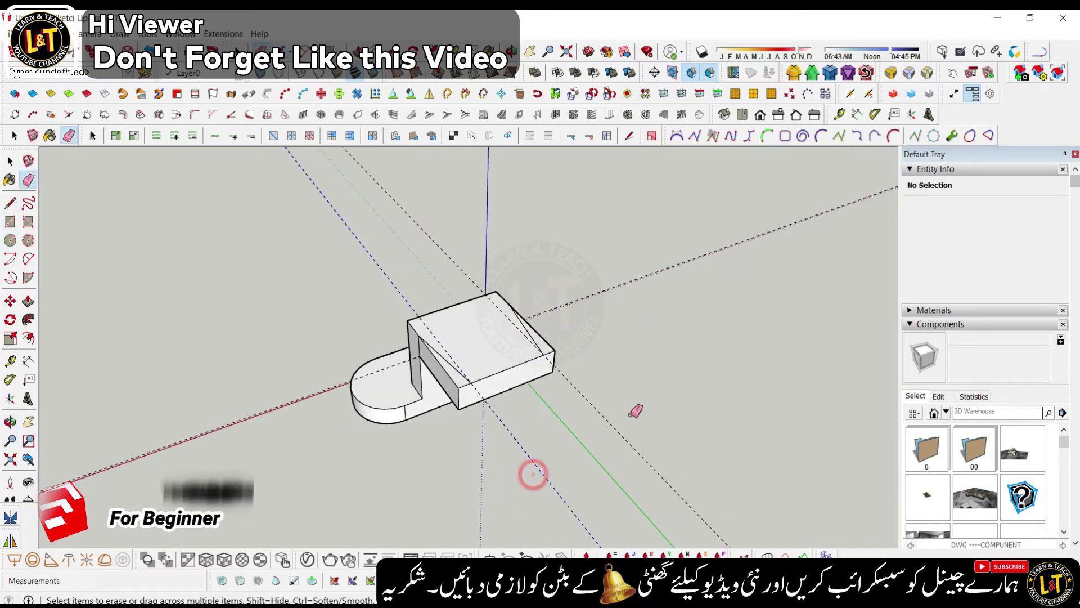
key(e)
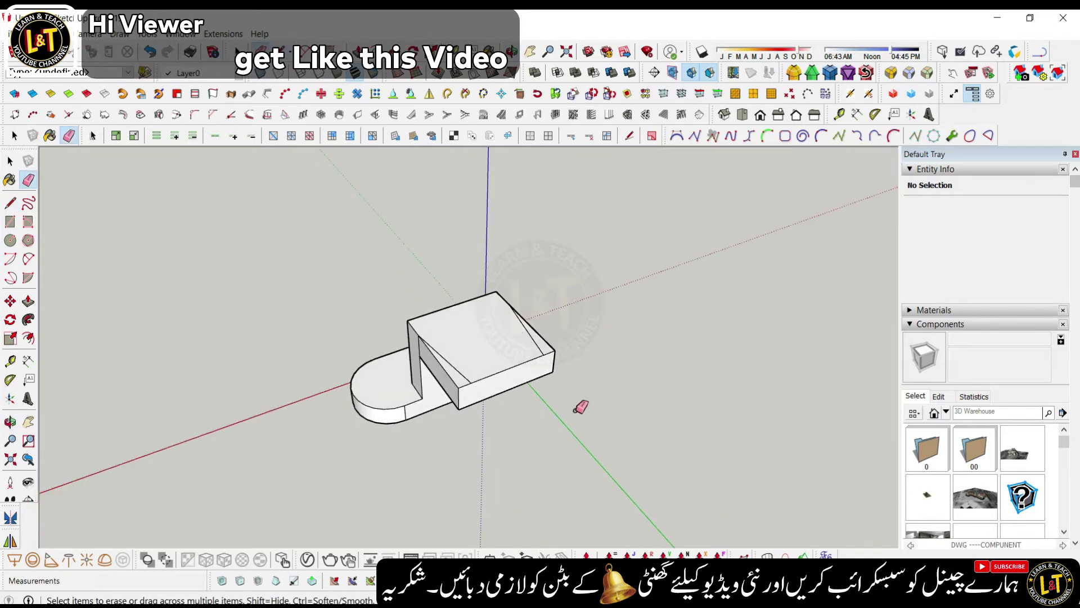
- Push the triangular wedges on both sides of the arm down by 10 mm to cut them away and taper it
middle_drag(579, 405, 494, 415)
key(p)
click(521, 372)
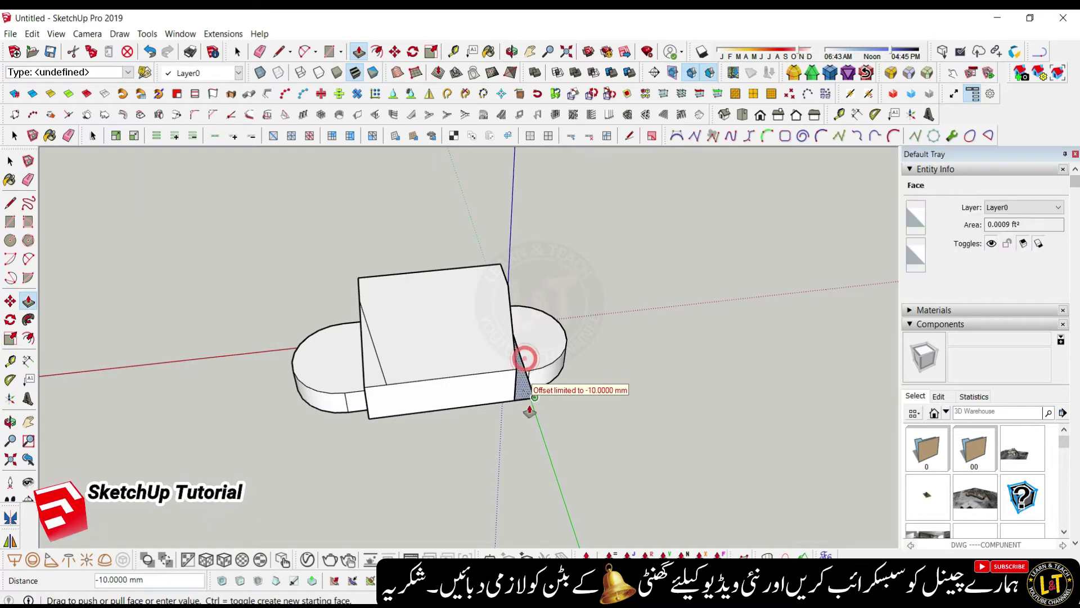
click(412, 458)
middle_drag(412, 458, 427, 294)
- Examine the cylindrical boss diameters and arm dimensions in the reference image beside the model
scroll(464, 430, down, 10)
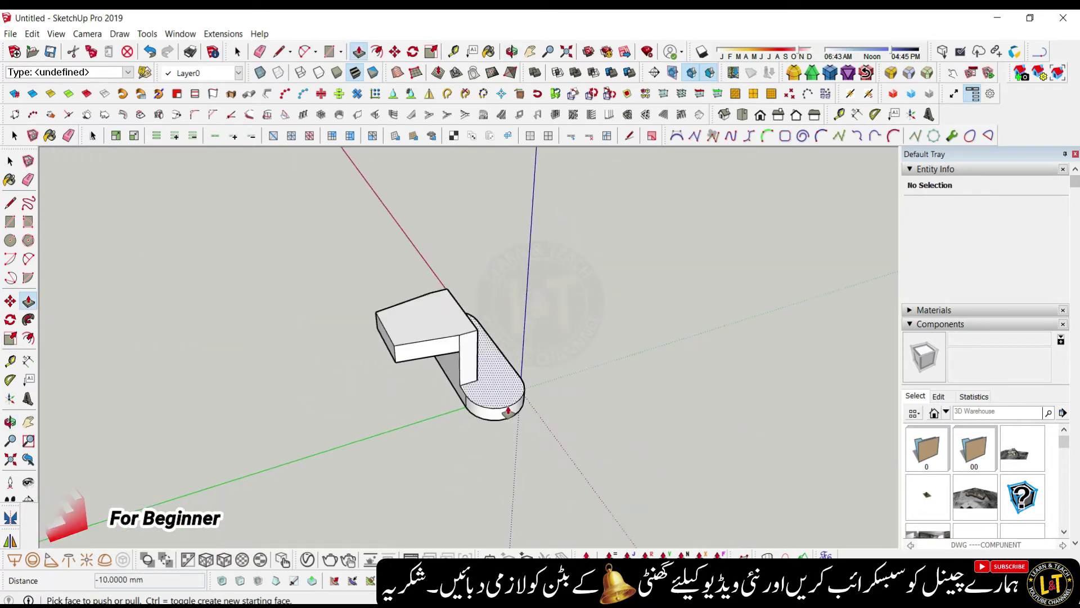
scroll(455, 436, up, 3)
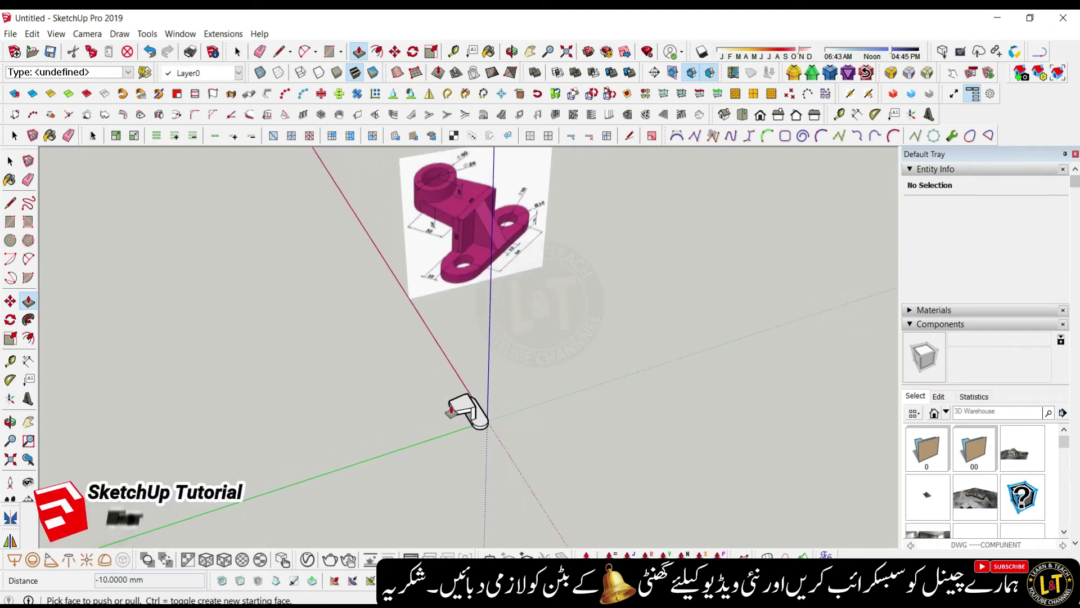
scroll(451, 407, up, 3)
scroll(452, 407, down, 3)
scroll(466, 411, up, 3)
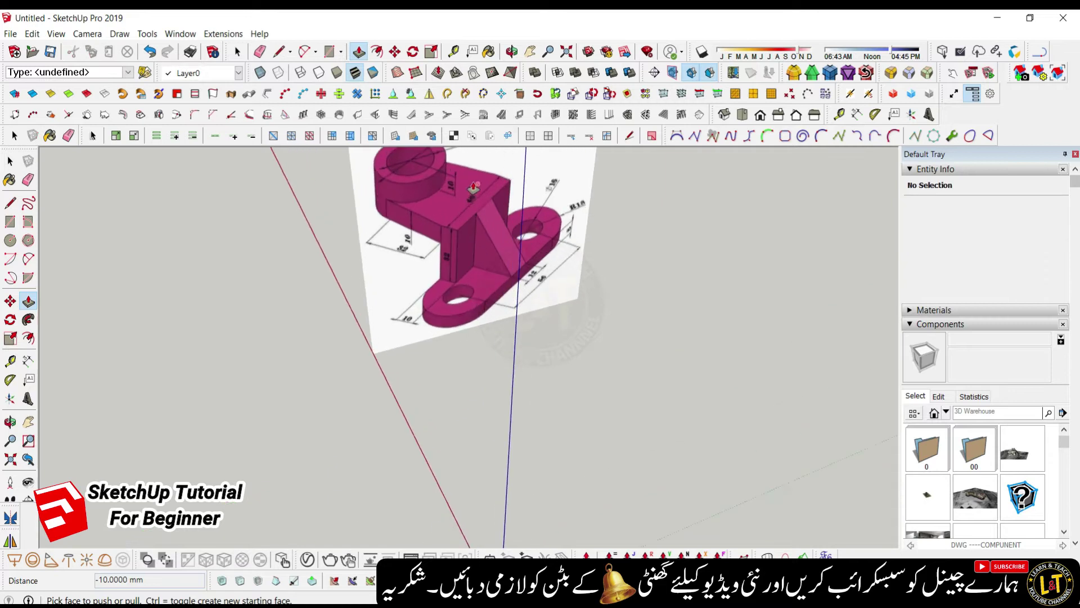
scroll(458, 453, down, 3)
scroll(465, 514, up, 6)
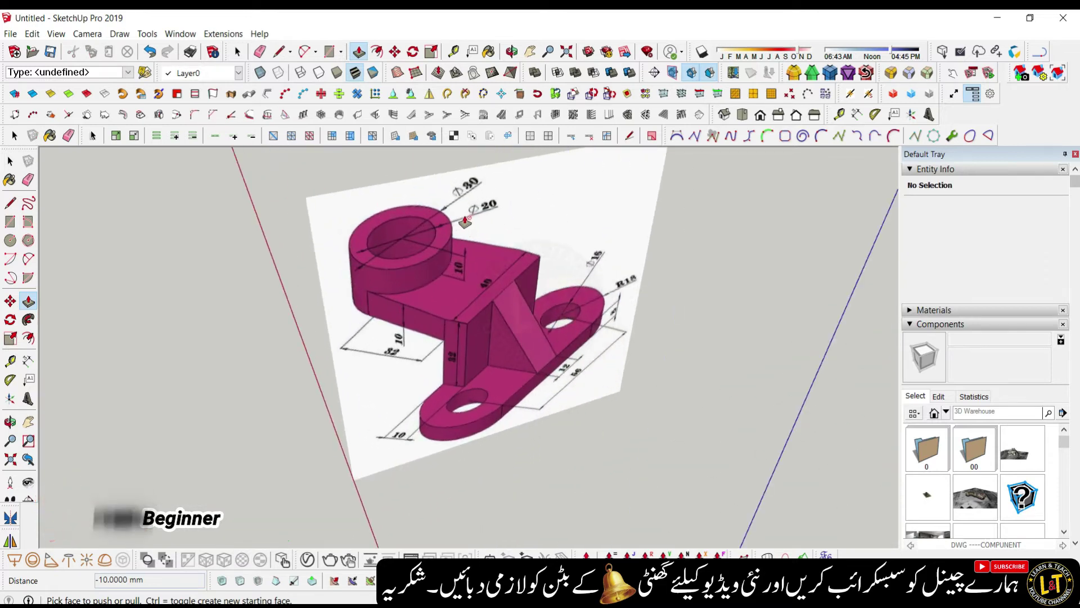
scroll(465, 223, down, 5)
scroll(453, 410, up, 4)
scroll(429, 434, down, 3)
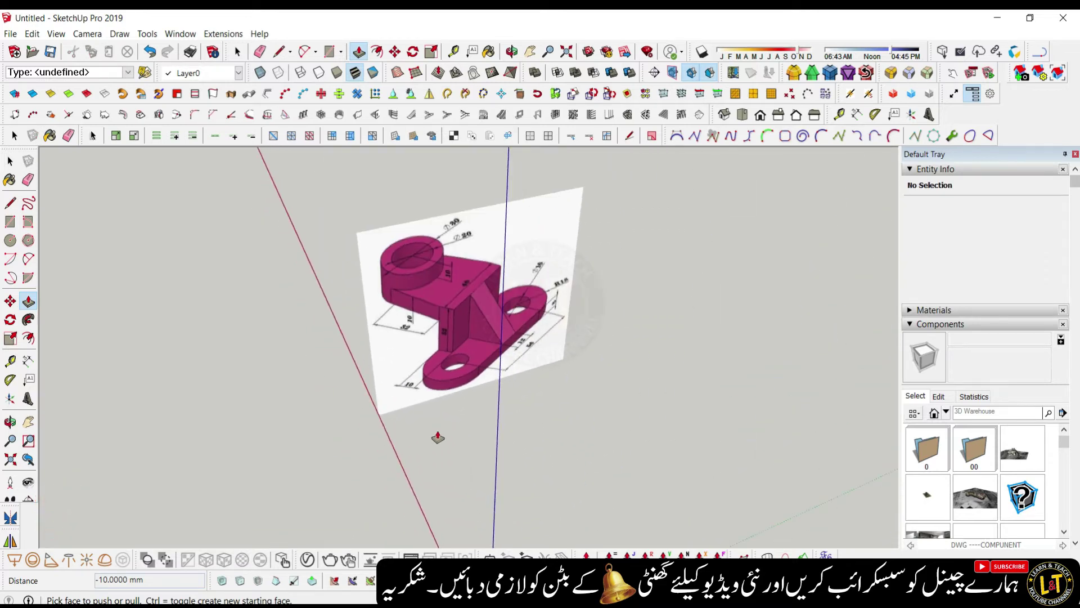
scroll(438, 437, down, 2)
scroll(541, 364, down, 4)
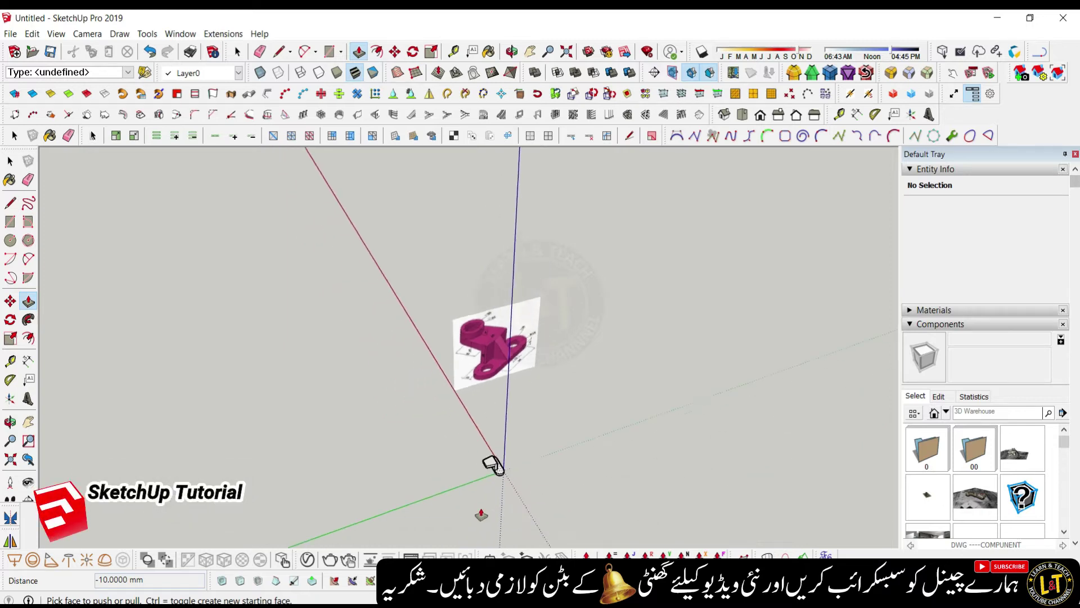
- Try a circle of radius 10 mm on the arm's top face, centred on the midpoint of its end edge
scroll(483, 495, up, 8)
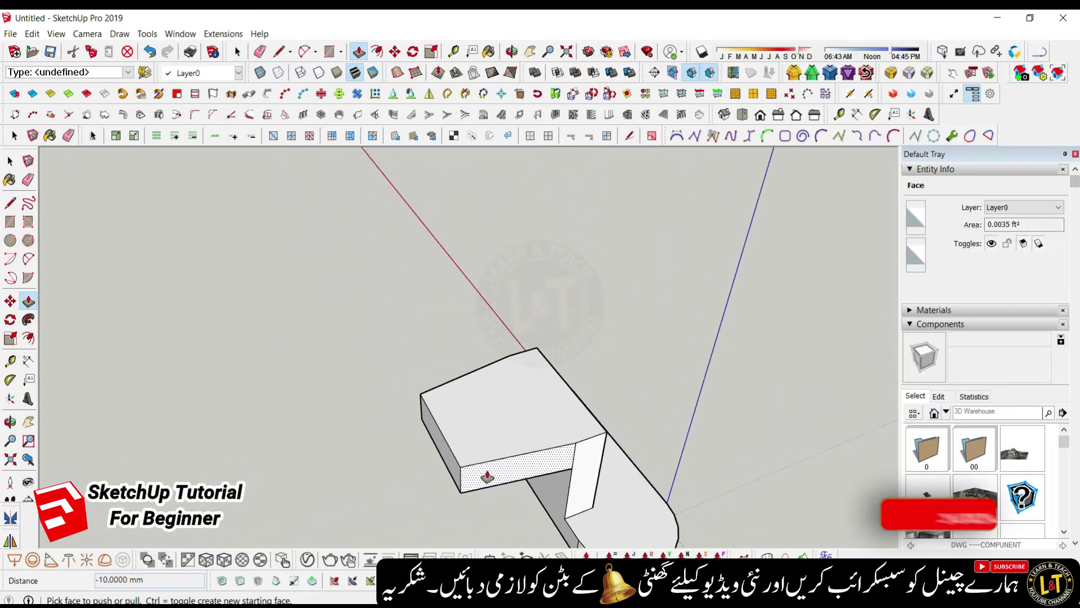
scroll(478, 470, up, 2)
key(c)
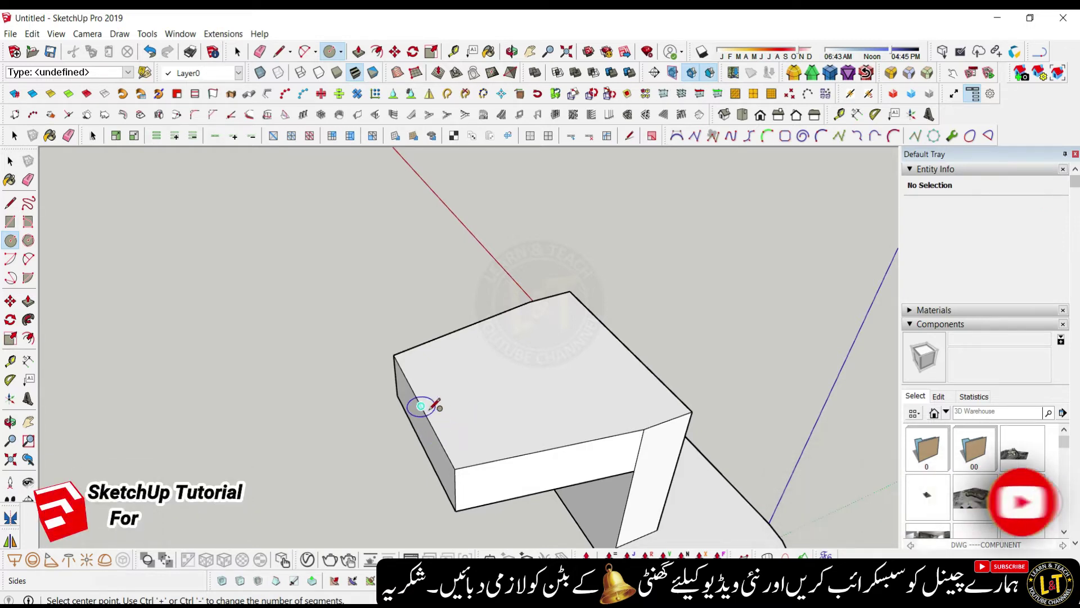
click(420, 406)
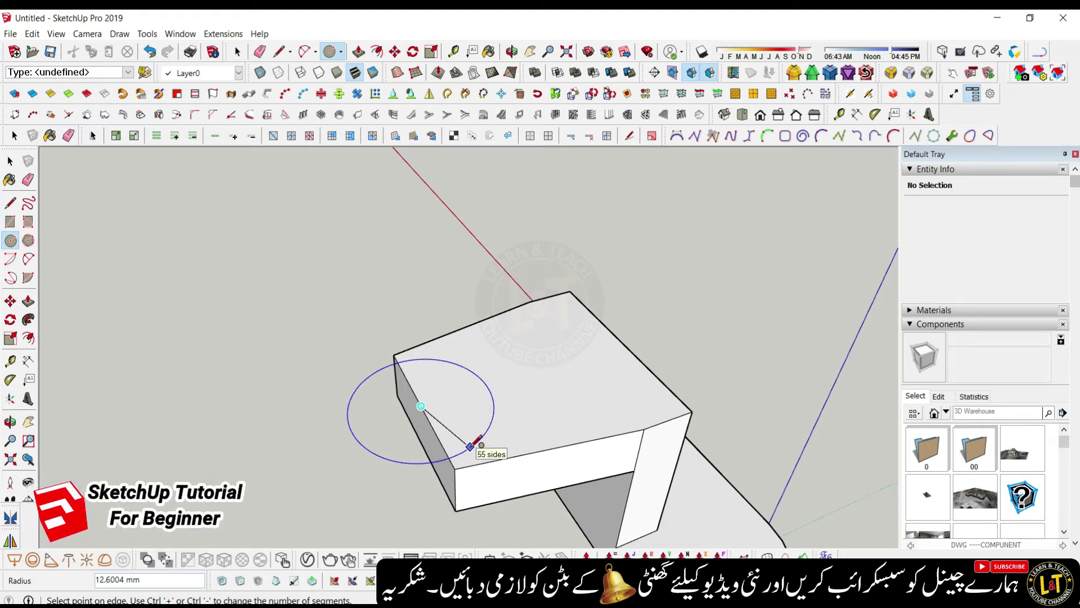
text(0)
key(Return)
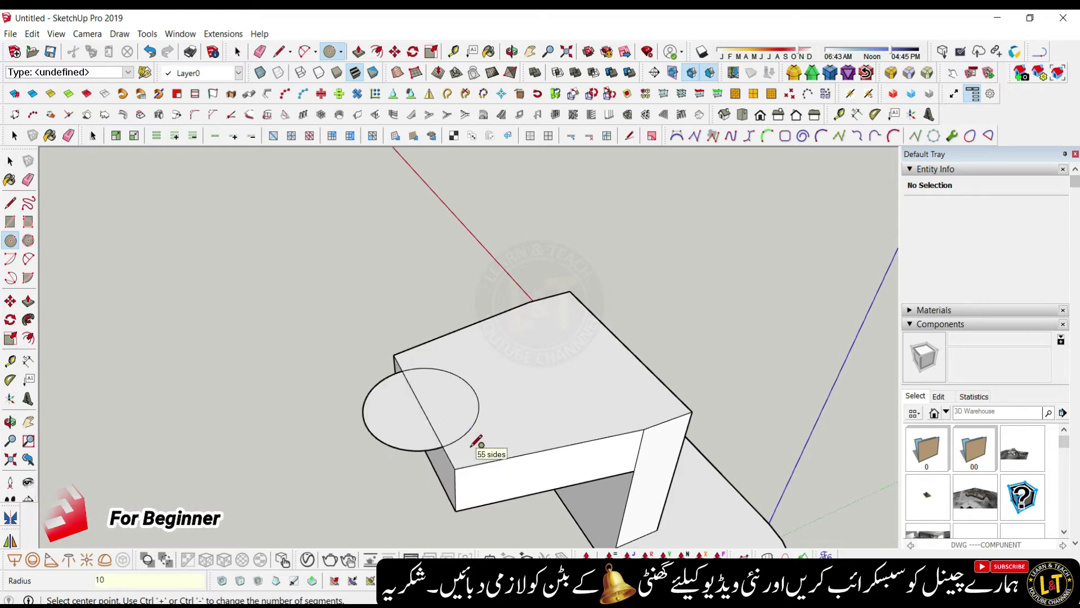
- Check the boss diameters in the reference image and redraw the 10 mm radius circle at the midpoint of the arm's end edge
scroll(414, 449, down, 8)
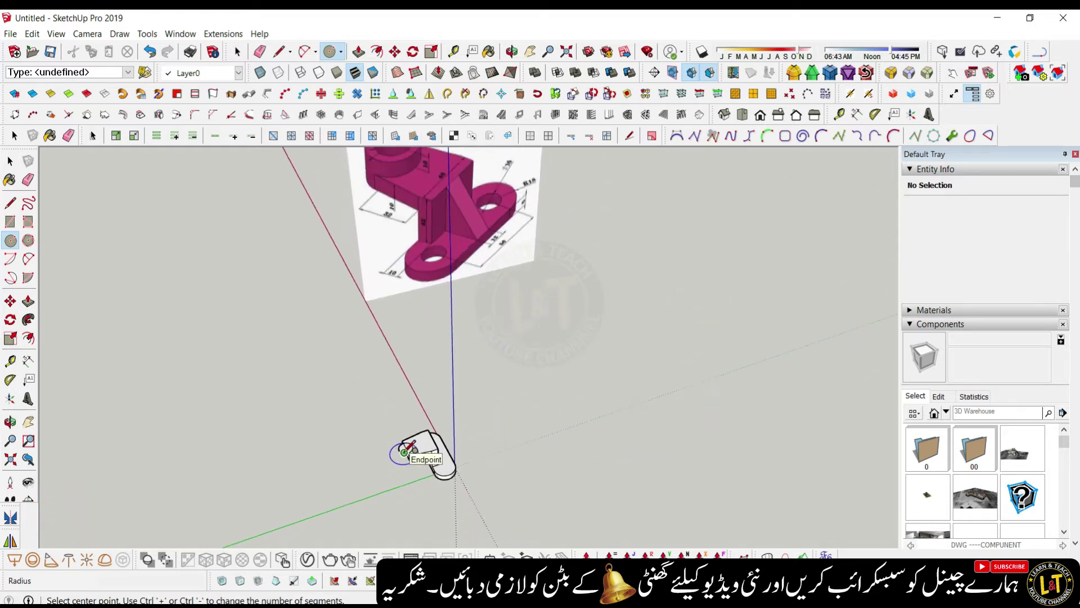
scroll(428, 228, up, 6)
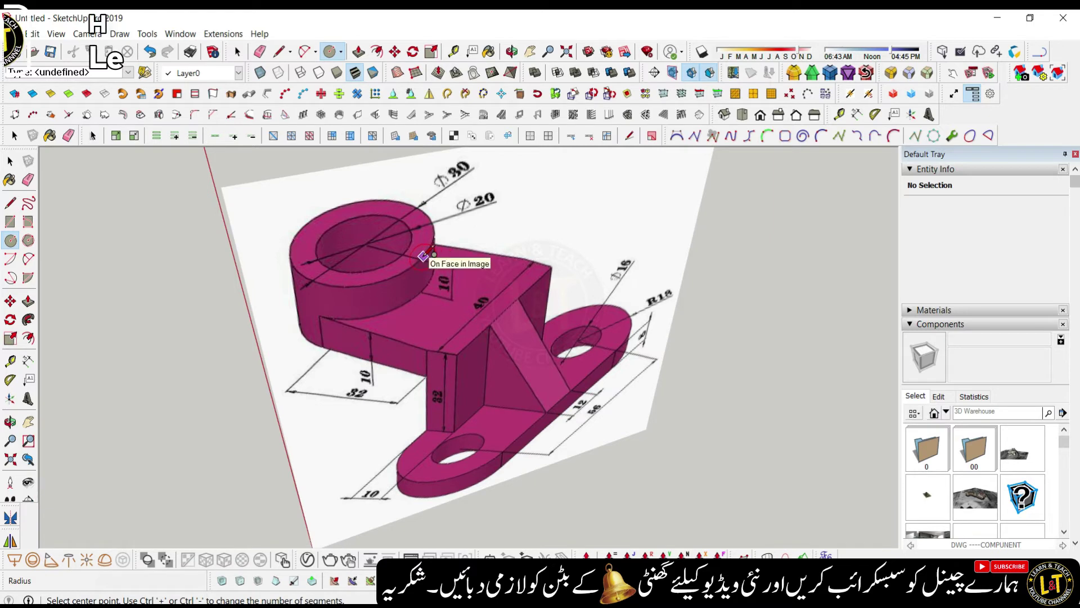
scroll(423, 256, down, 8)
mouse_move(430, 468)
middle_down()
mouse_move(429, 450)
mouse_move(423, 465)
middle_up()
scroll(419, 438, up, 3)
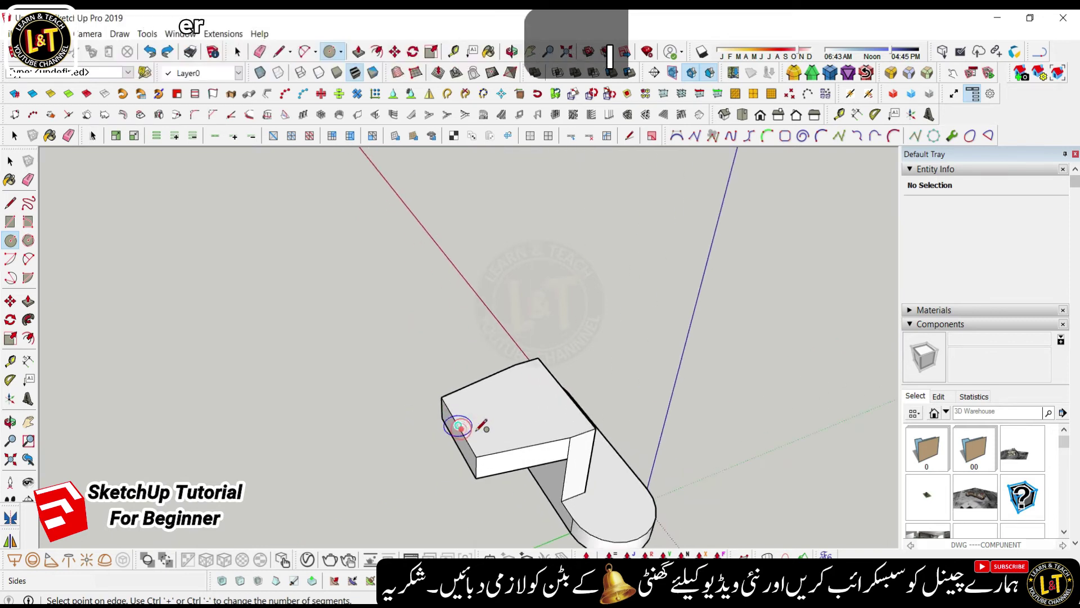
click(458, 425)
text(10)
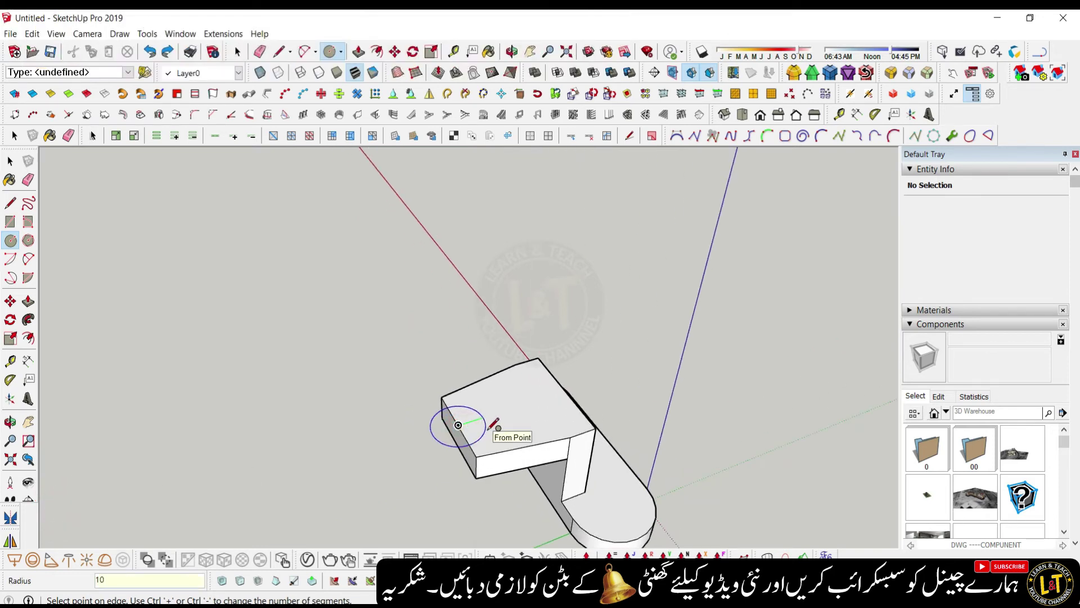
scroll(493, 423, up, 2)
key(space)
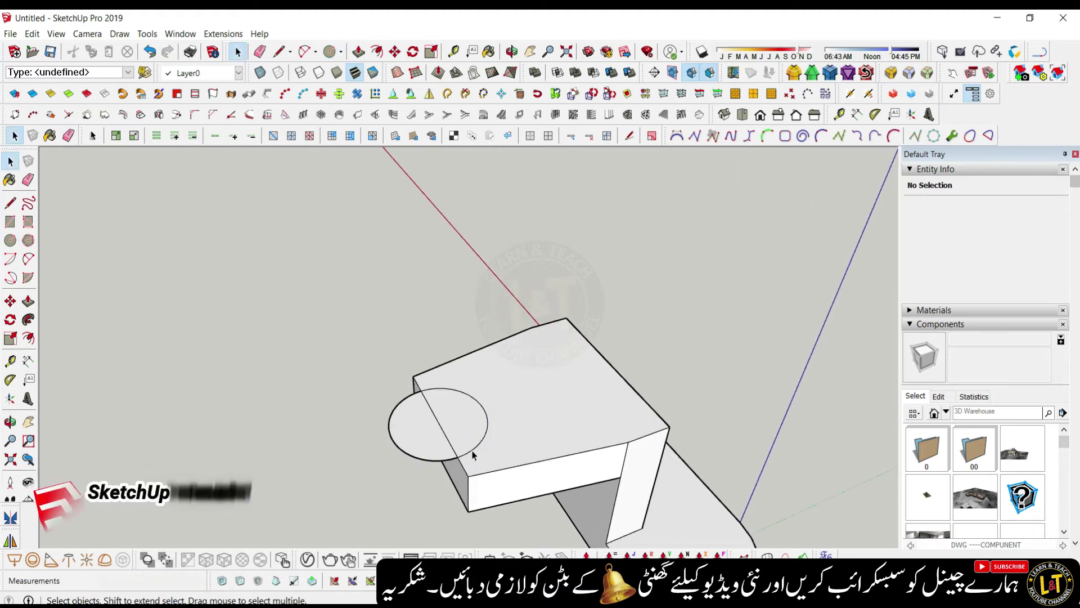
click(471, 453)
scroll(471, 453, up, 2)
key(m)
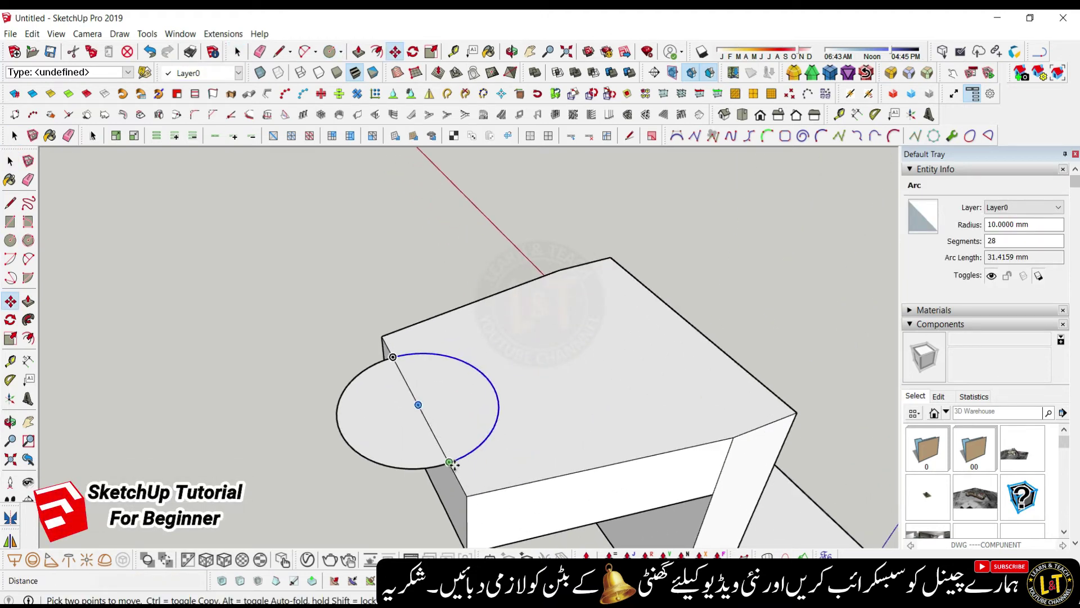
click(453, 464)
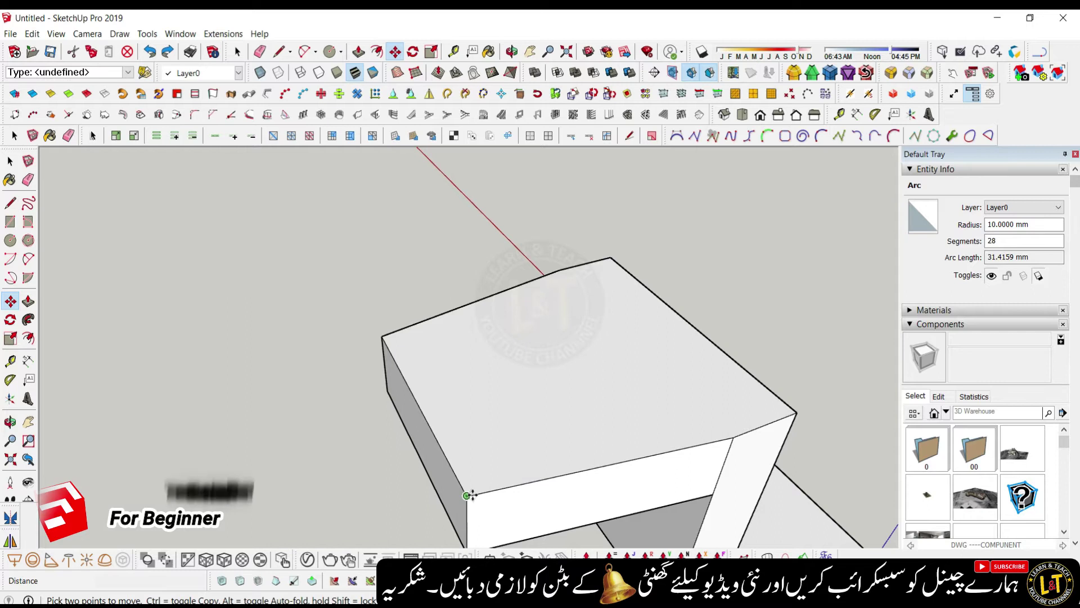
key(Escape)
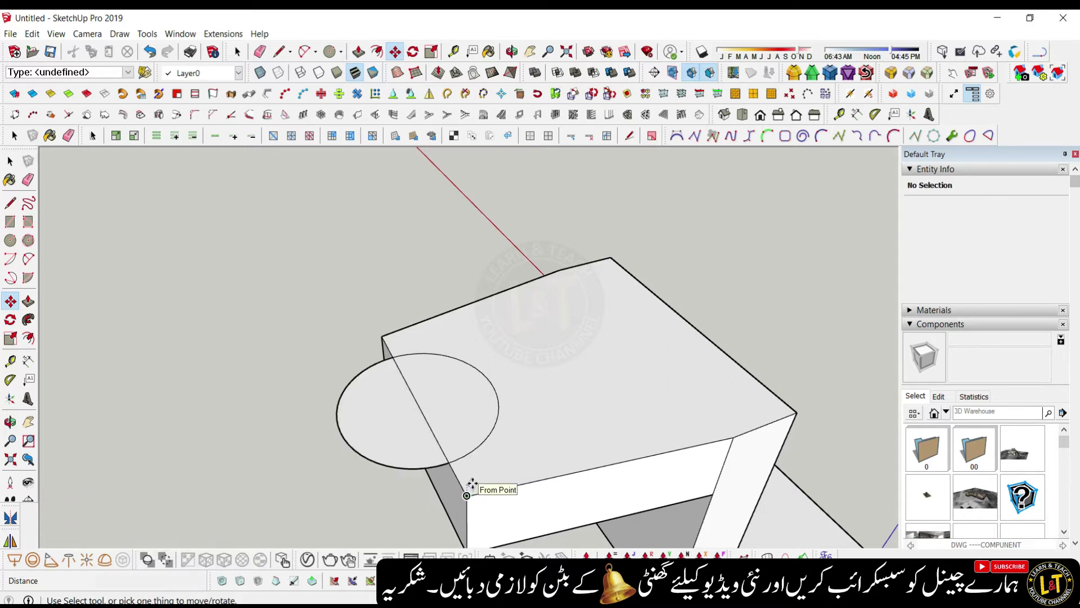
- Offset the circle's half on the arm outward to the arm's end corner and erase the surplus intermediate arc
key(f)
click(472, 450)
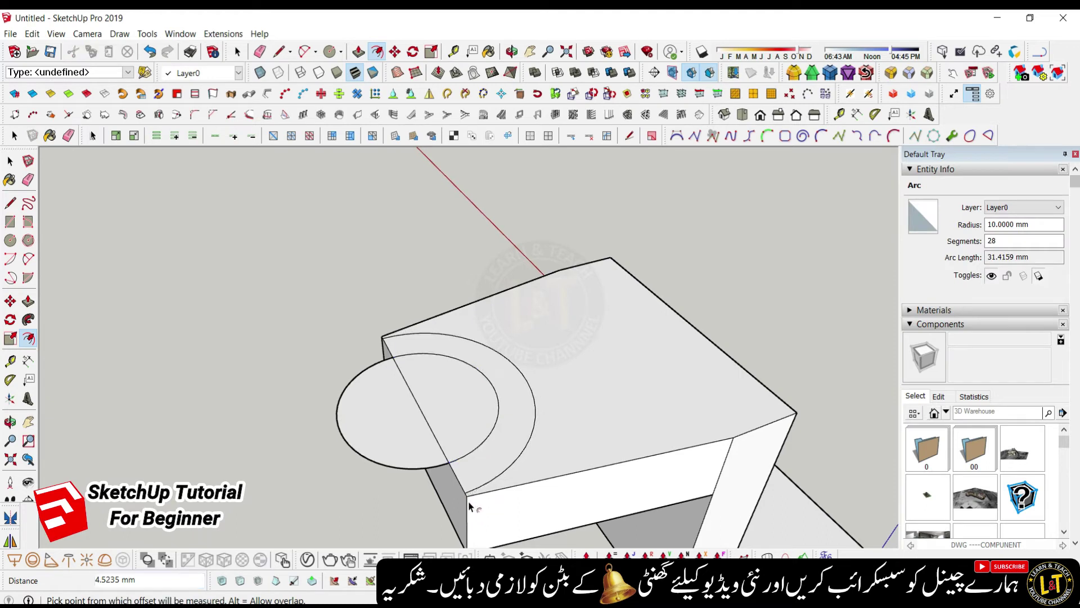
scroll(468, 503, up, 5)
click(472, 492)
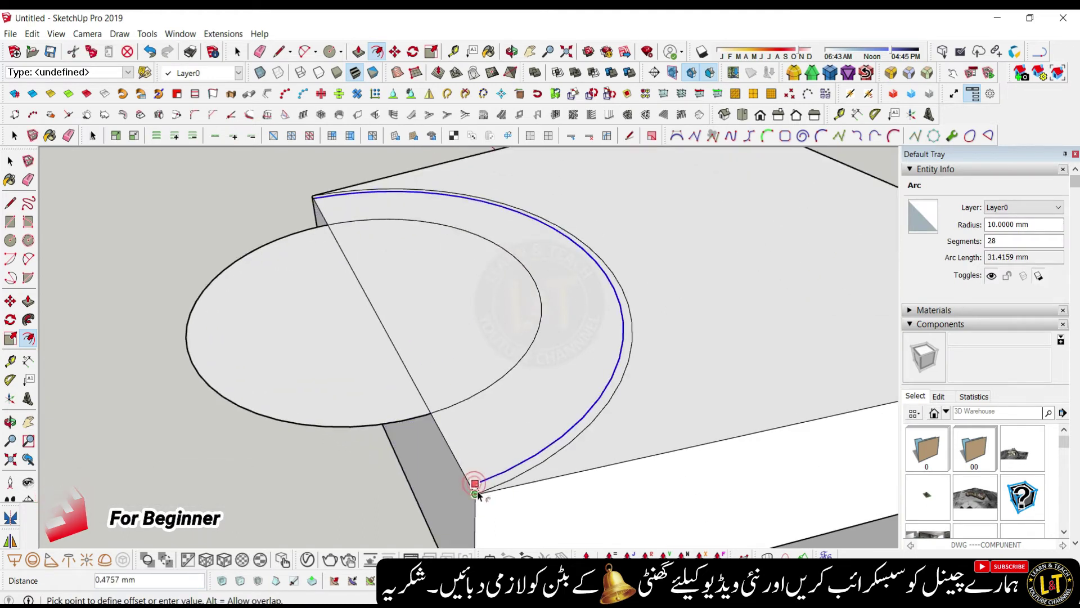
click(476, 495)
scroll(476, 494, down, 1)
scroll(538, 426, up, 1)
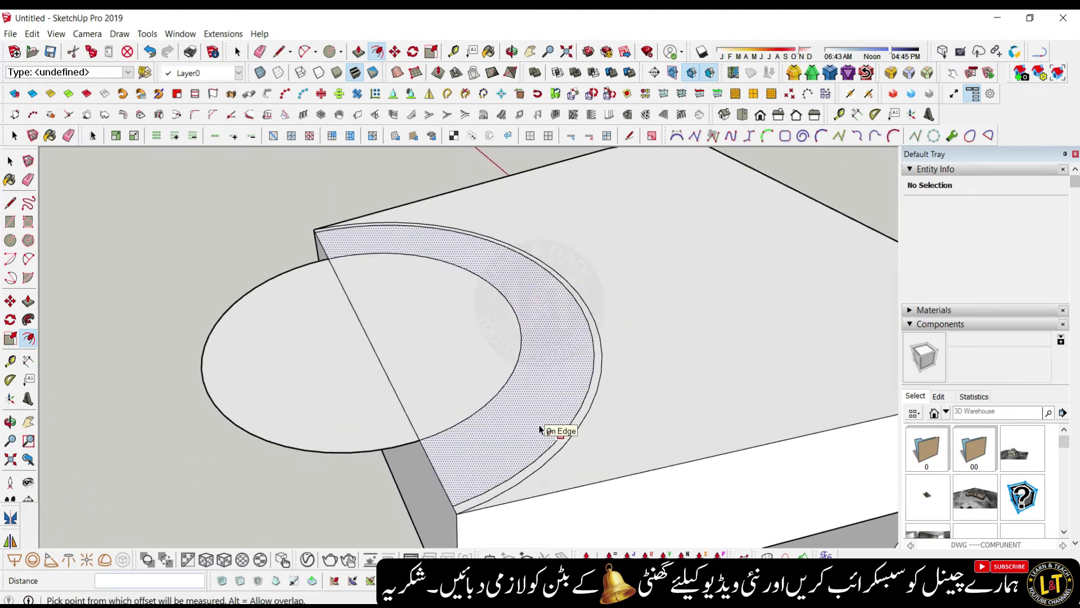
key(e)
click(574, 412)
scroll(456, 428, down, 3)
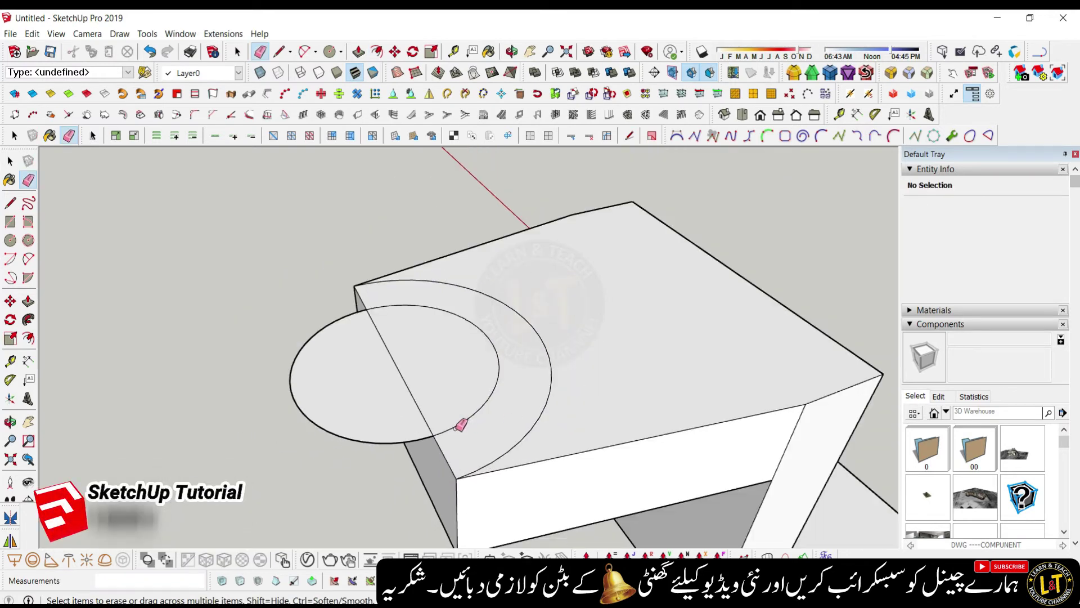
- Draw a half-circle arc with a 15 mm bulge between the arm's two end corners to complete the outer boss circle
scroll(433, 441, down, 2)
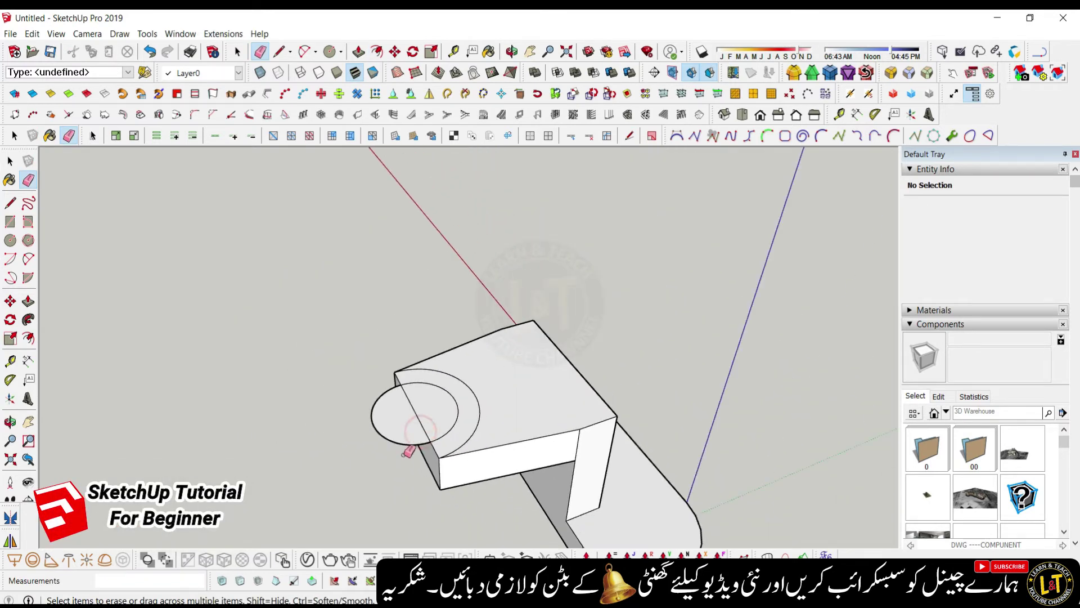
scroll(409, 450, down, 5)
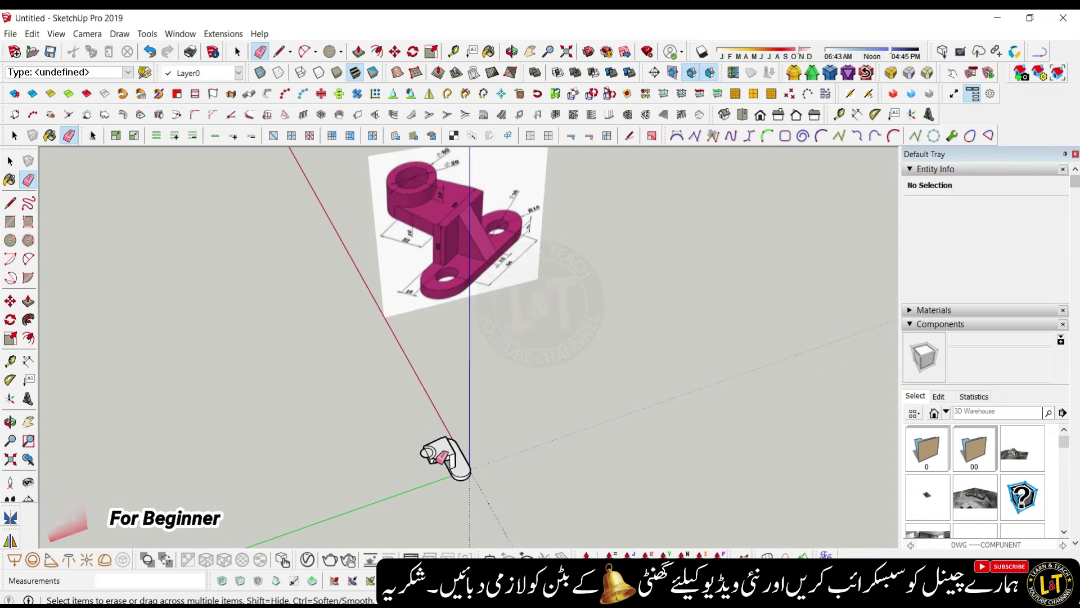
scroll(437, 462, up, 4)
scroll(437, 462, down, 3)
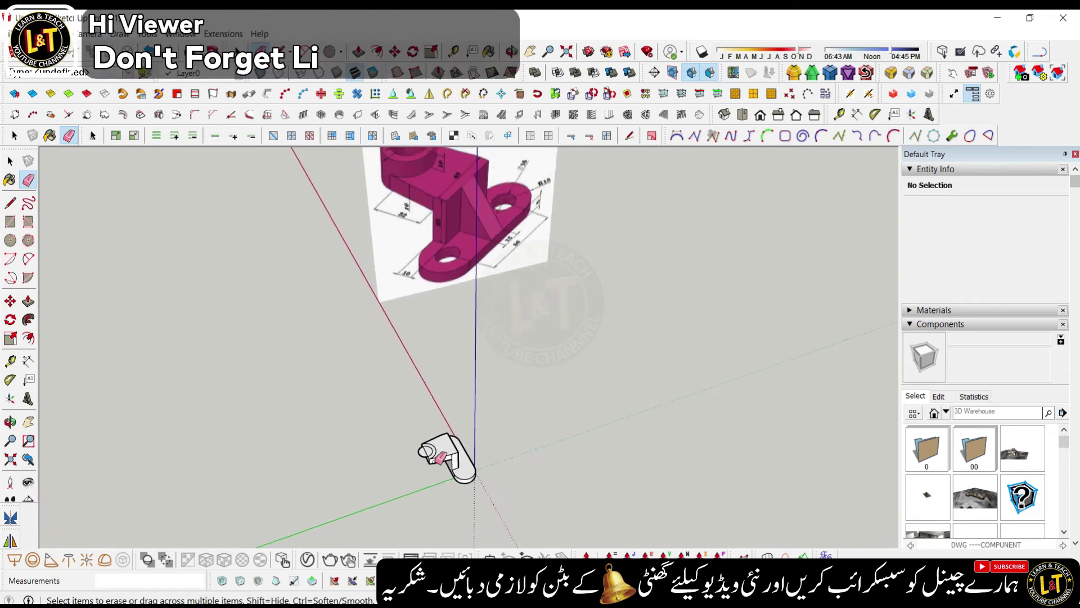
scroll(438, 457, down, 2)
scroll(434, 454, up, 5)
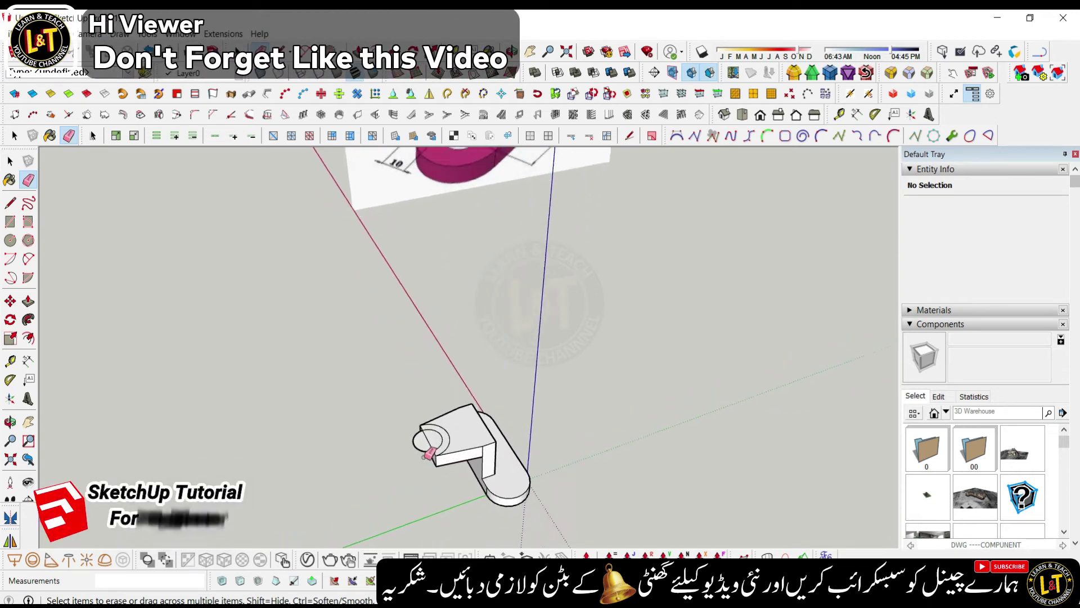
scroll(430, 452, up, 3)
key(space)
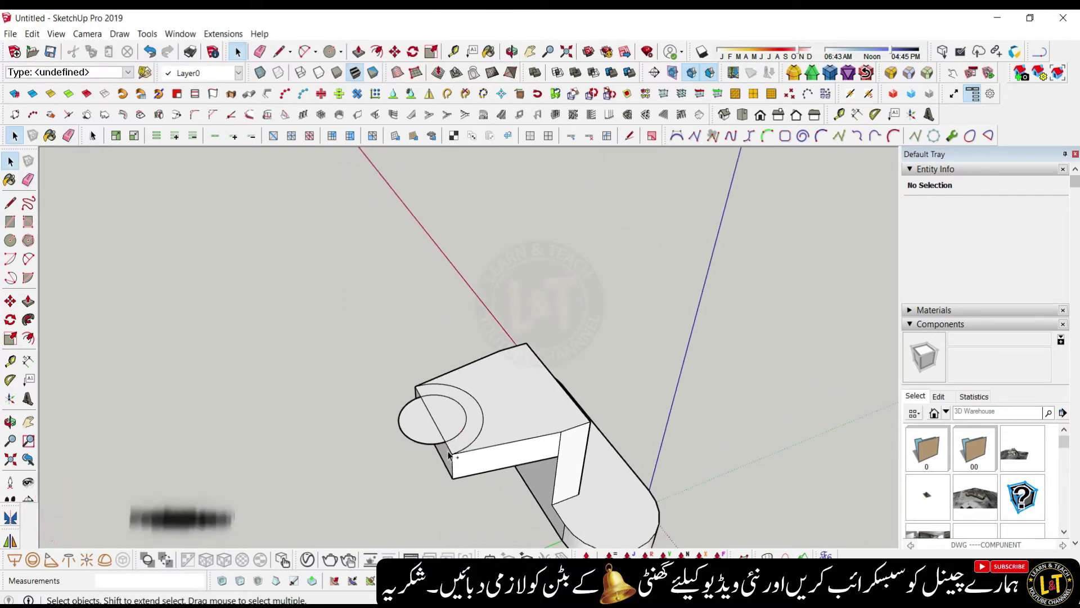
scroll(450, 439, up, 3)
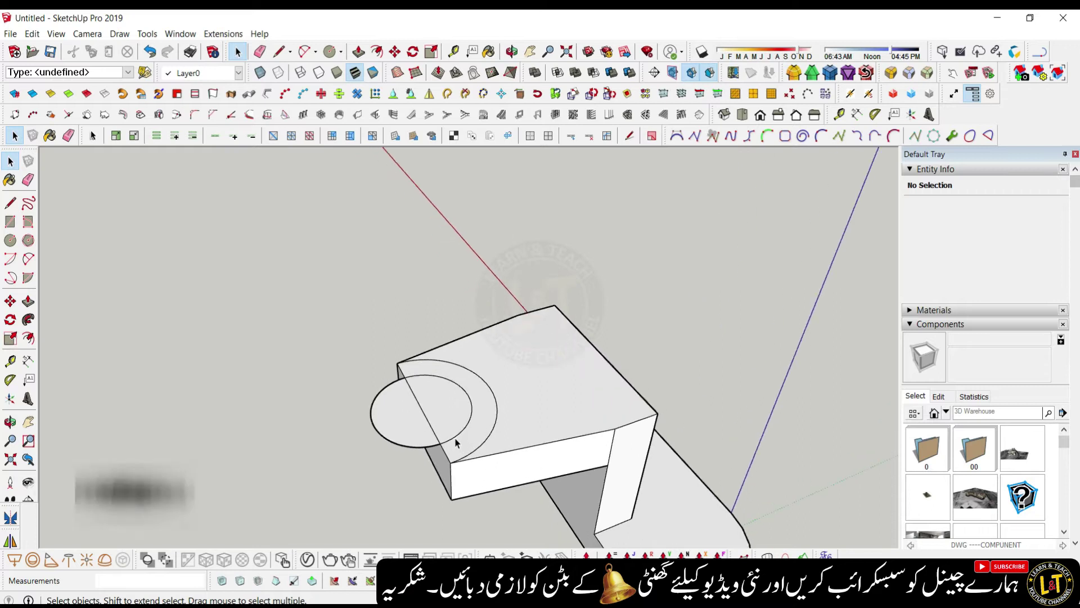
key(a)
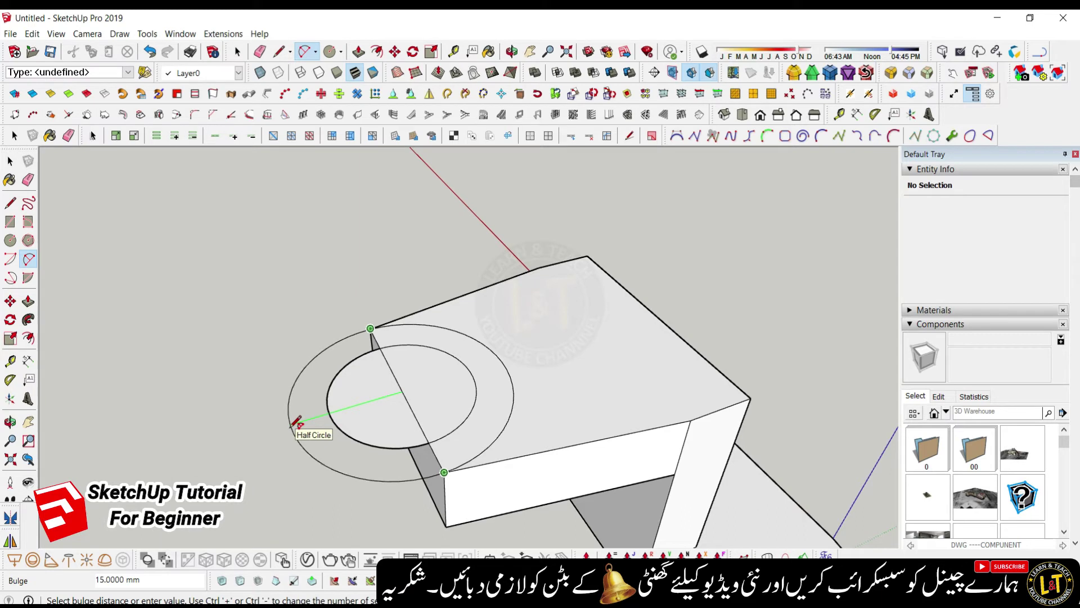
click(296, 422)
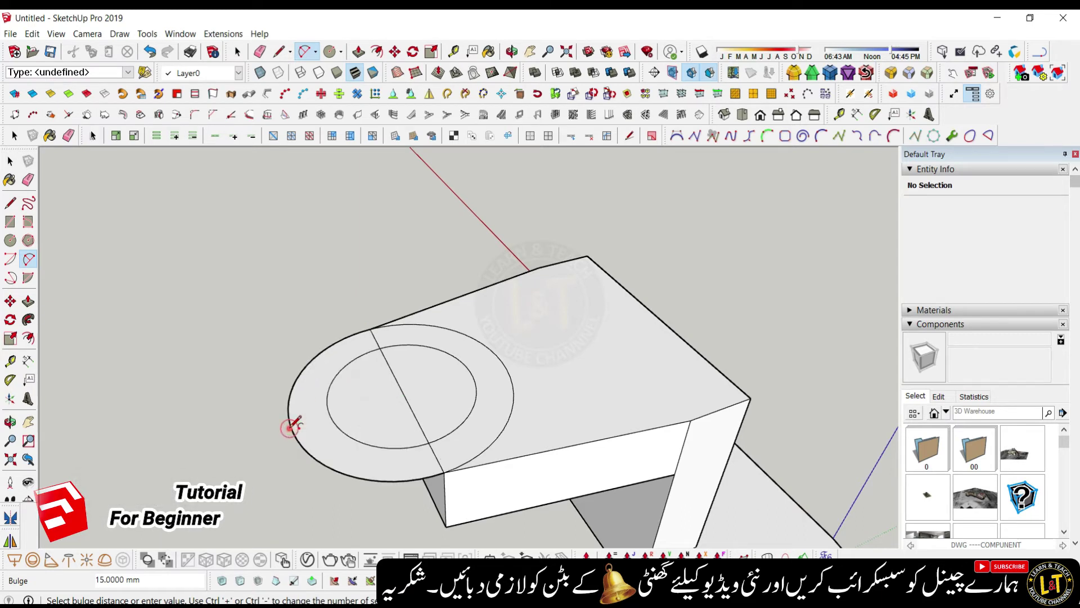
- Try to pull both halves of the ring upward into a raised collar, and undo the extrusions
middle_drag(361, 439, 349, 458)
scroll(345, 463, down, 5)
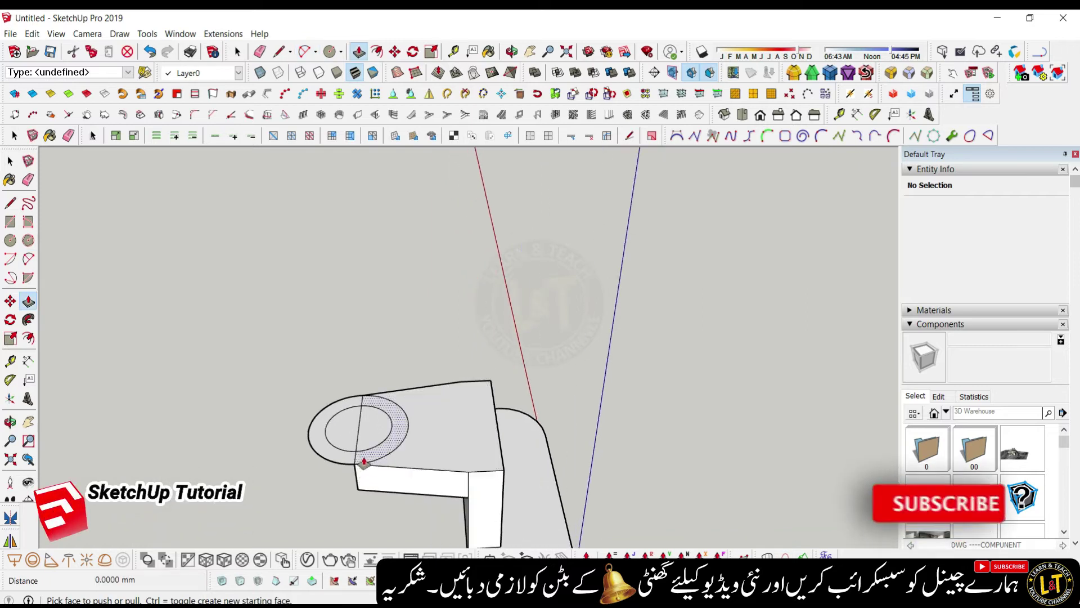
click(360, 458)
click(344, 461)
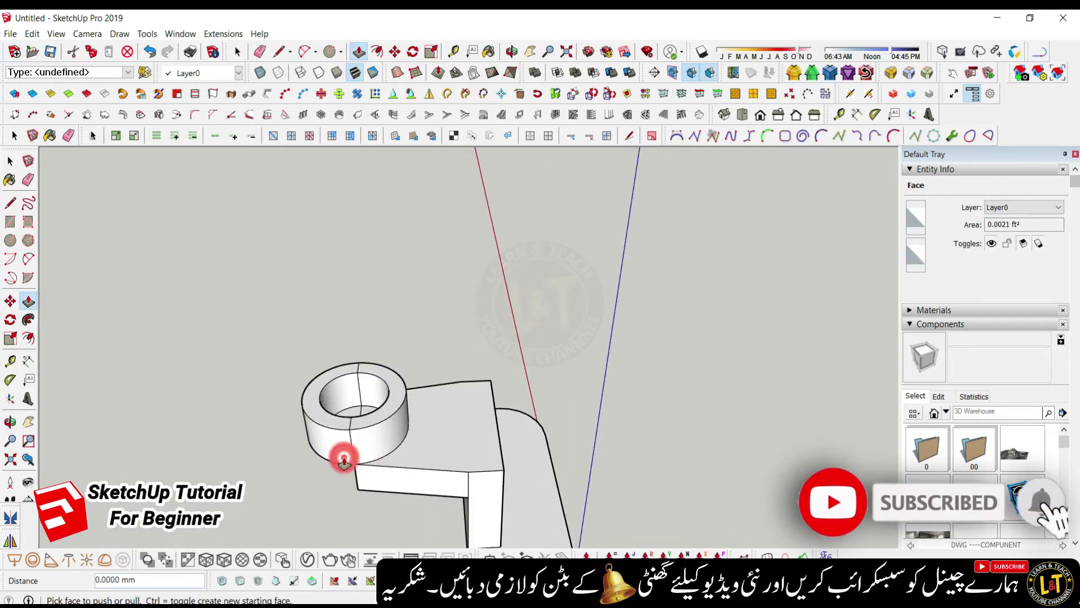
middle_drag(420, 416, 421, 447)
key(ctrl+z)
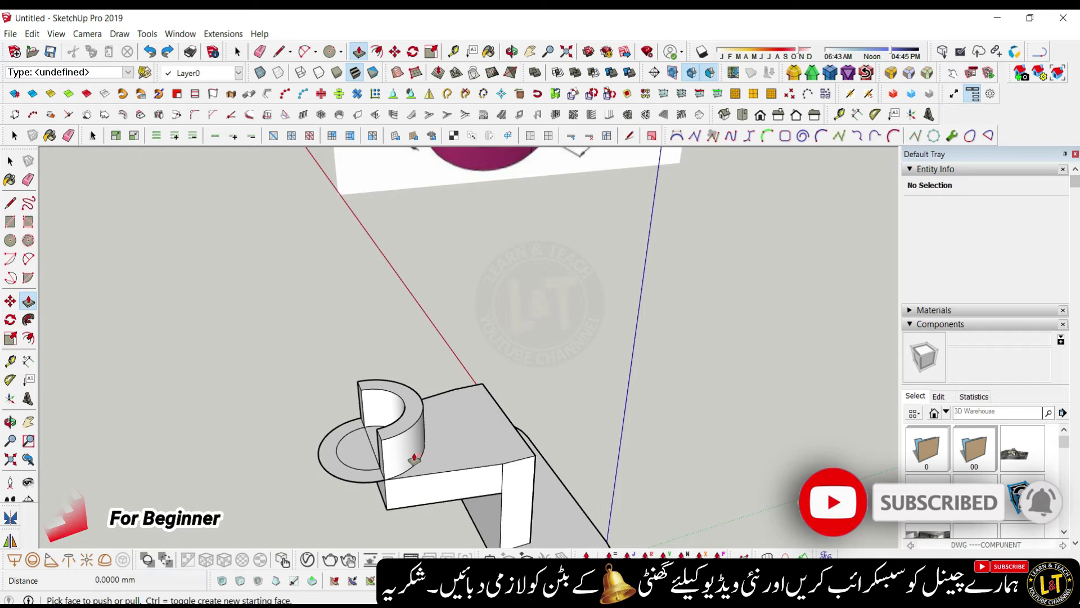
scroll(415, 459, down, 3)
middle_drag(415, 458, 411, 489)
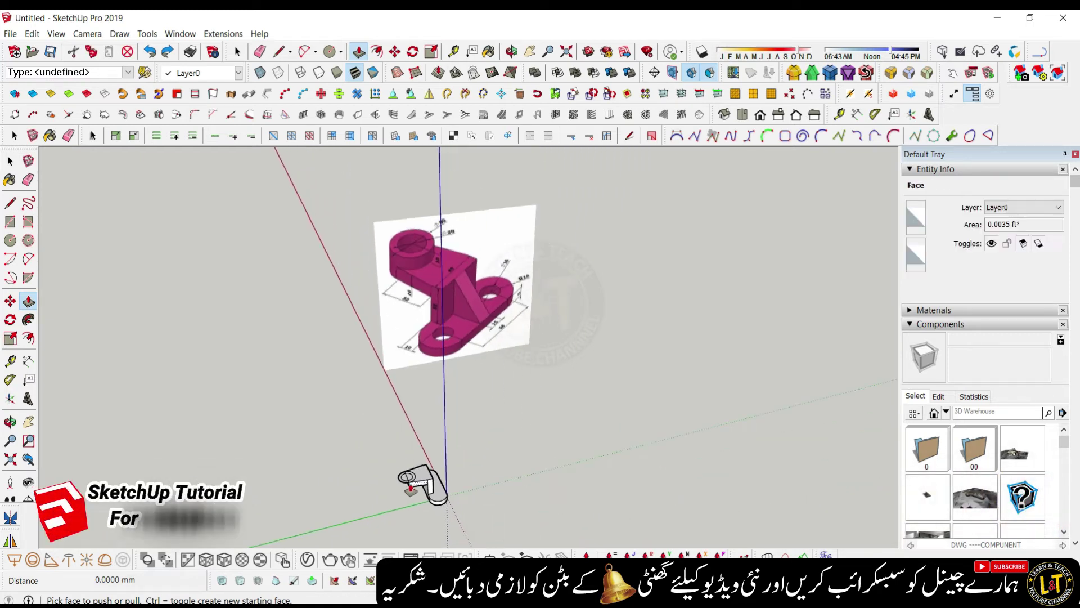
- Push the arm's half of the inner circle down through the arm and erase the overhanging half-disc to open the hole
scroll(411, 500, up, 4)
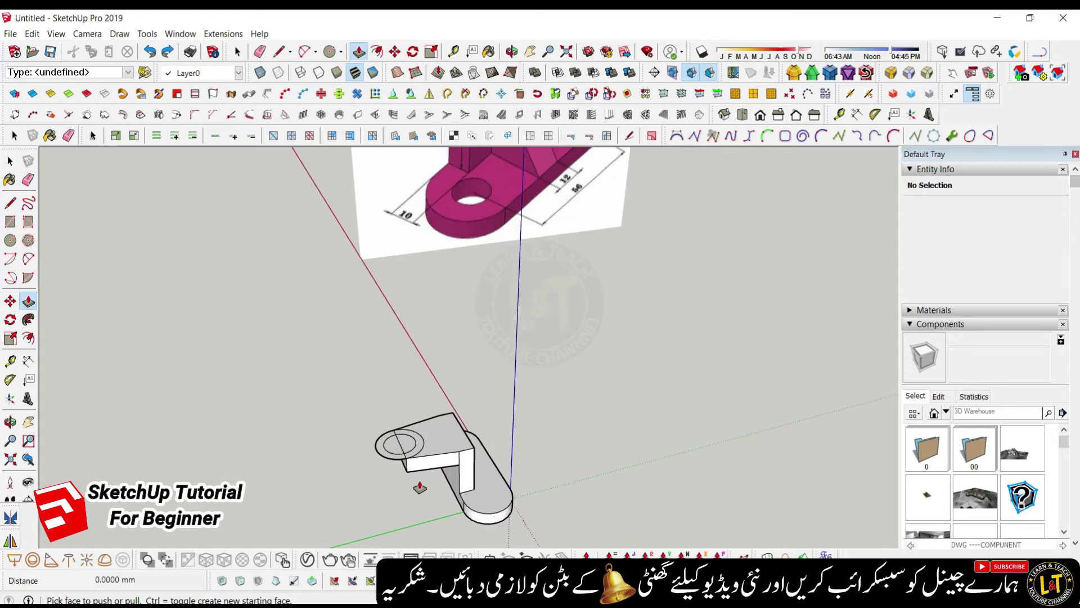
scroll(419, 487, up, 5)
key(space)
click(415, 446)
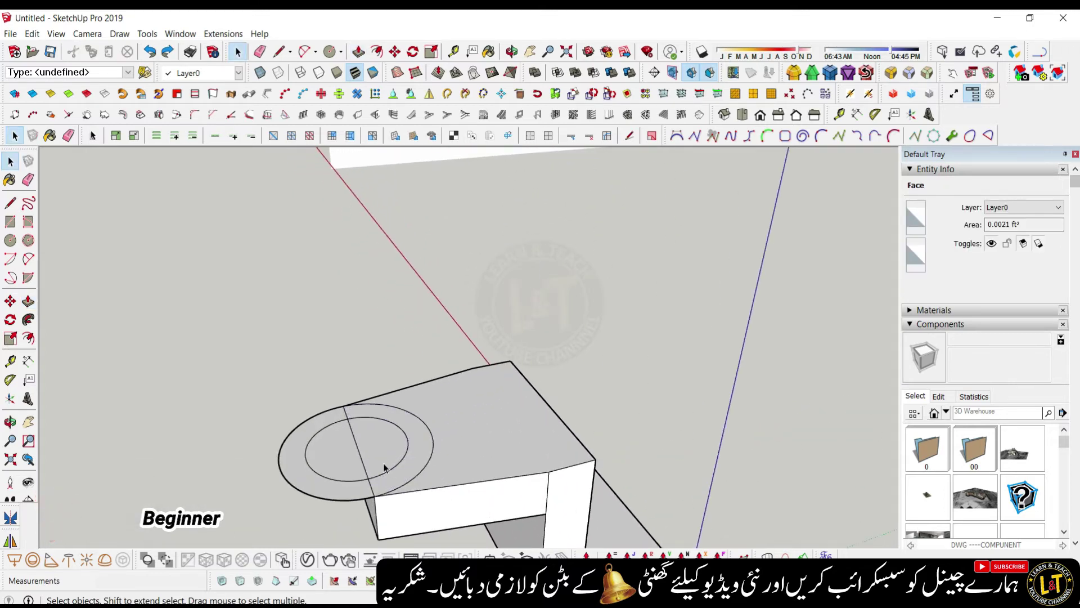
key(p)
drag(388, 501, 375, 548)
mouse_move(388, 513)
middle_down()
mouse_move(429, 422)
mouse_move(490, 400)
mouse_move(507, 306)
mouse_move(443, 258)
middle_up()
key(e)
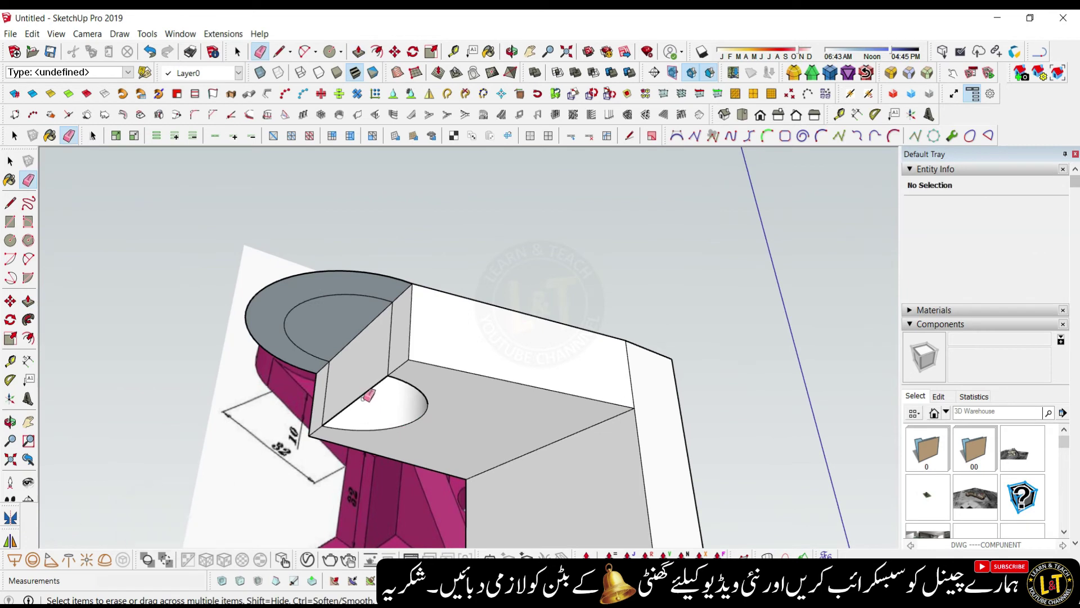
click(361, 397)
- Erase the leftover dividing segments across the ring and push the ring face down 10 mm to the arm's underside
mouse_move(350, 336)
middle_down()
mouse_move(354, 525)
mouse_move(429, 415)
mouse_move(418, 440)
mouse_move(415, 403)
mouse_move(393, 419)
middle_up()
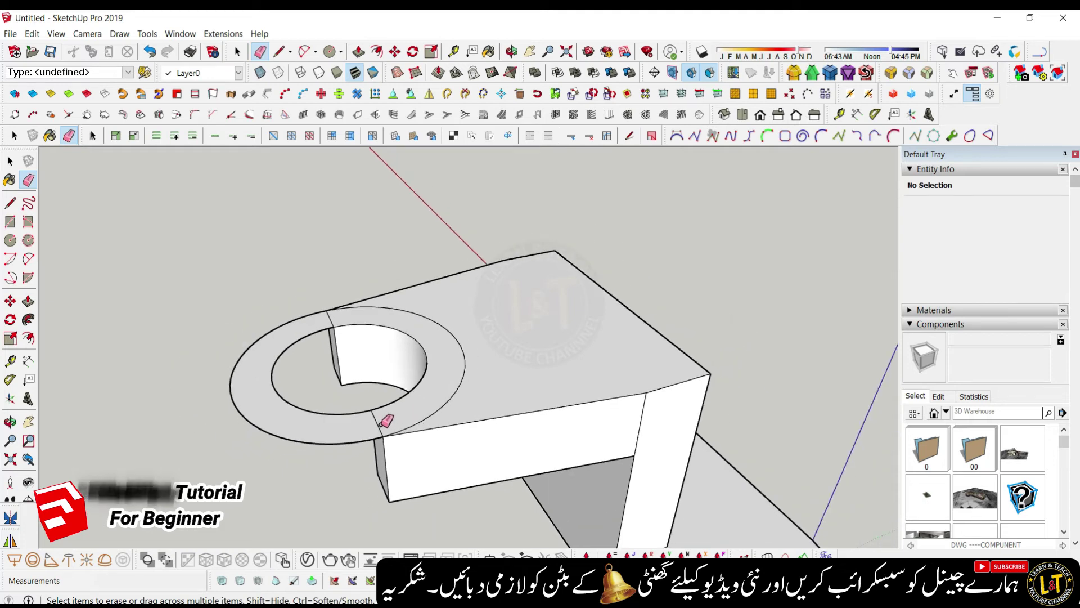
click(328, 313)
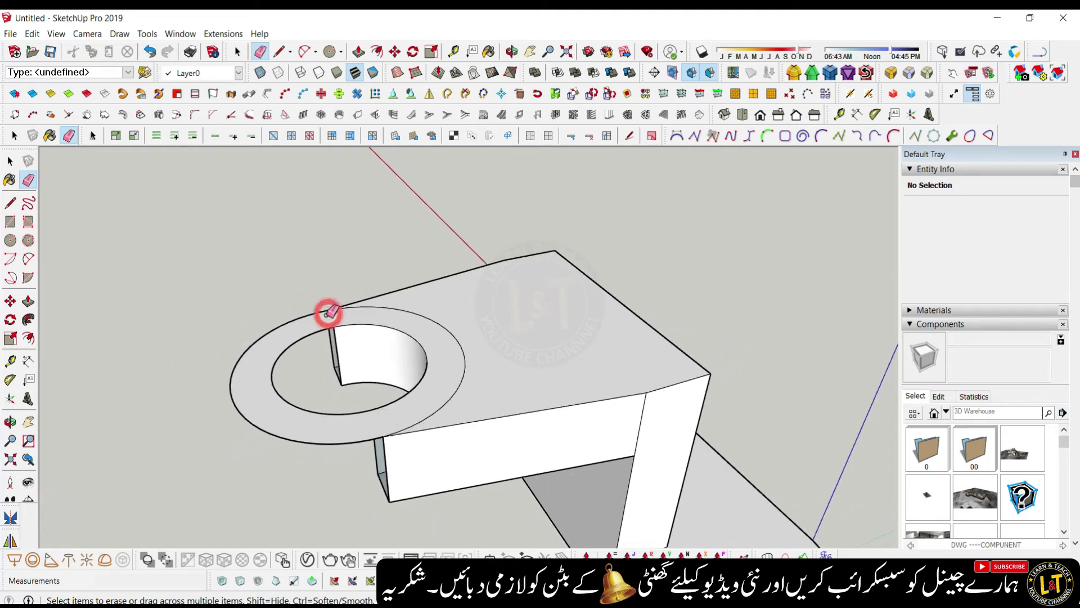
key(p)
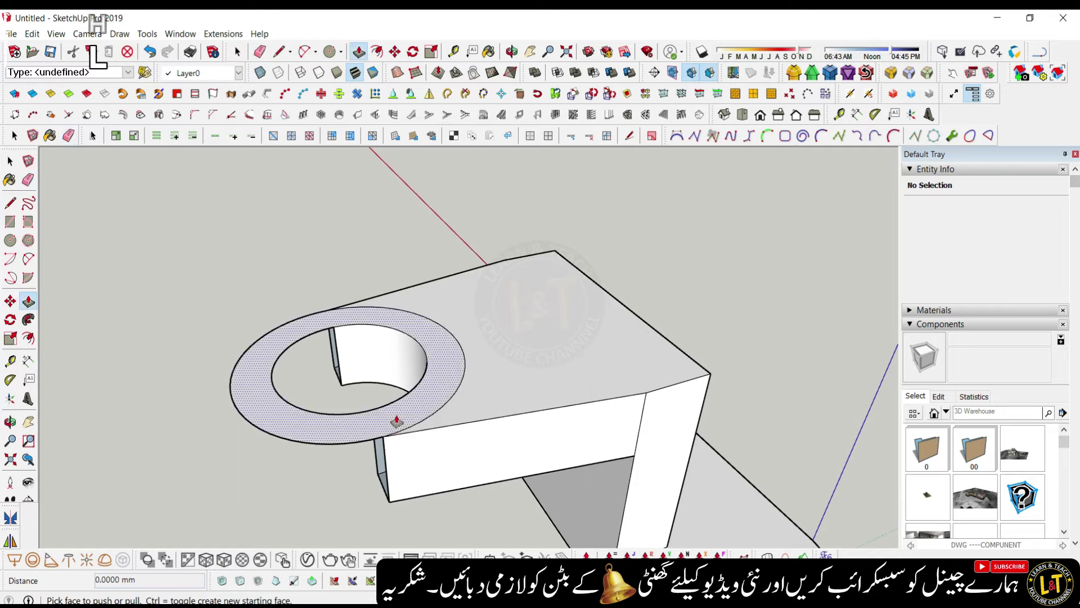
click(395, 418)
click(390, 510)
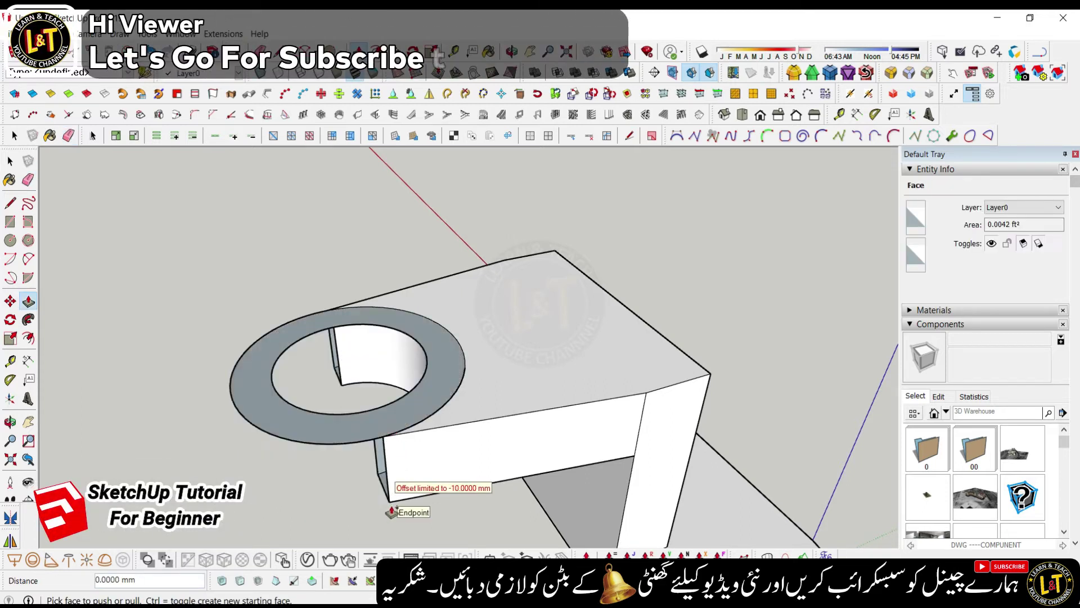
- Push the ring face down 10 mm to the arm's lower corner and reverse the ring's top face
click(392, 513)
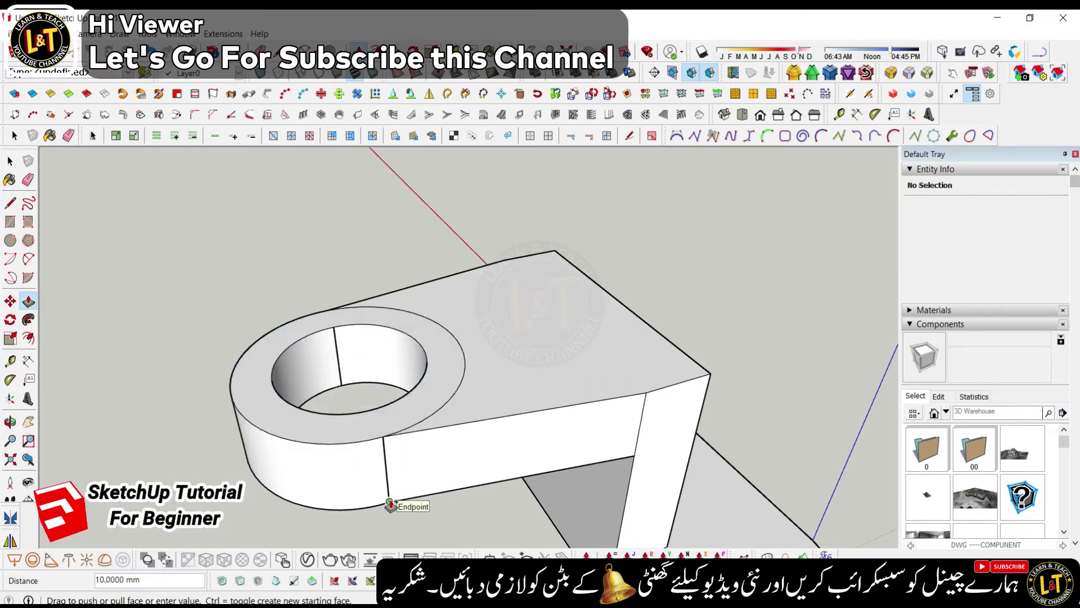
click(390, 505)
click(378, 432)
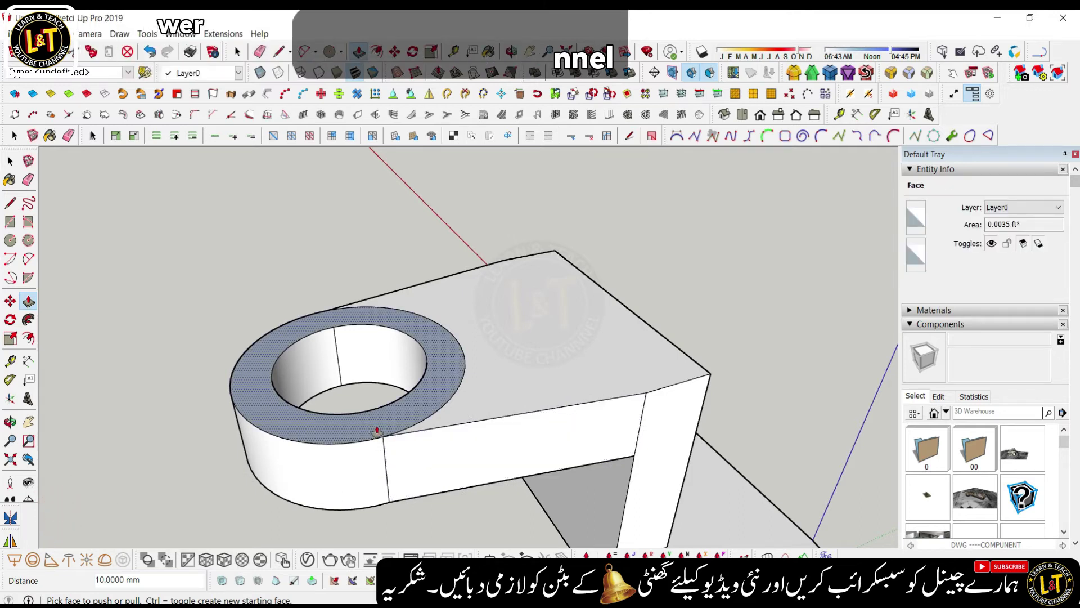
key(ctrl+z)
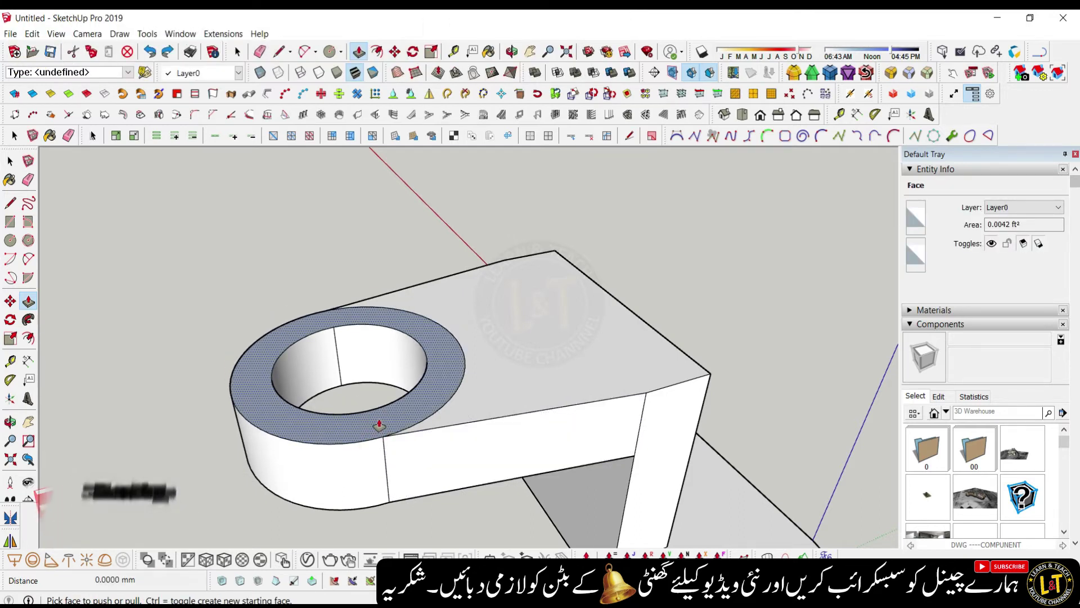
right_click(379, 426)
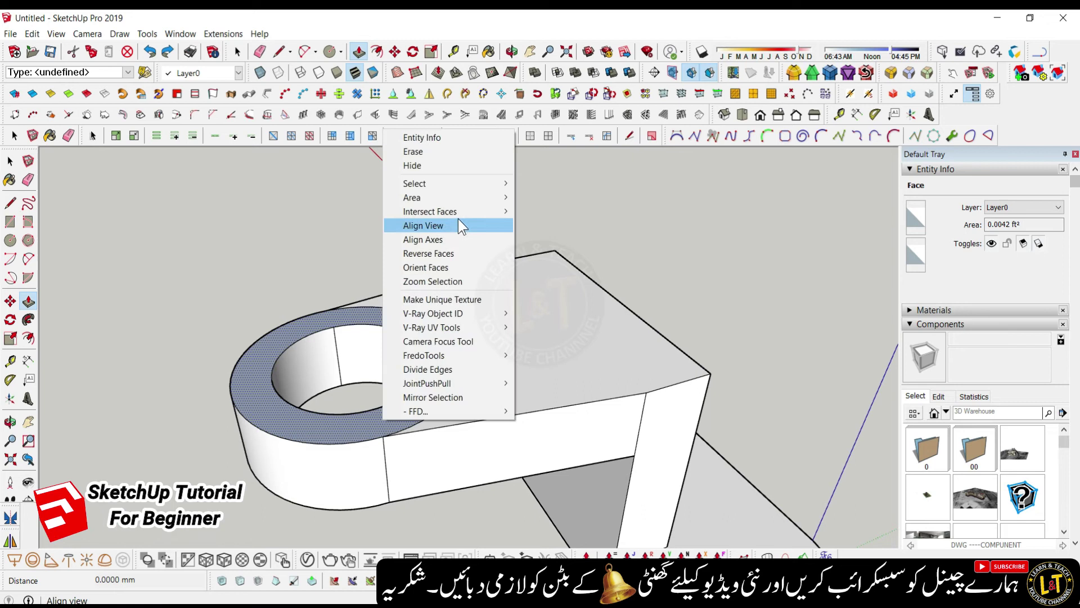
click(456, 252)
- Erase the leftover dividing segments on the underside of the ring
mouse_move(386, 414)
middle_down()
mouse_move(443, 186)
mouse_move(462, 225)
middle_up()
scroll(424, 379, up, 5)
key(e)
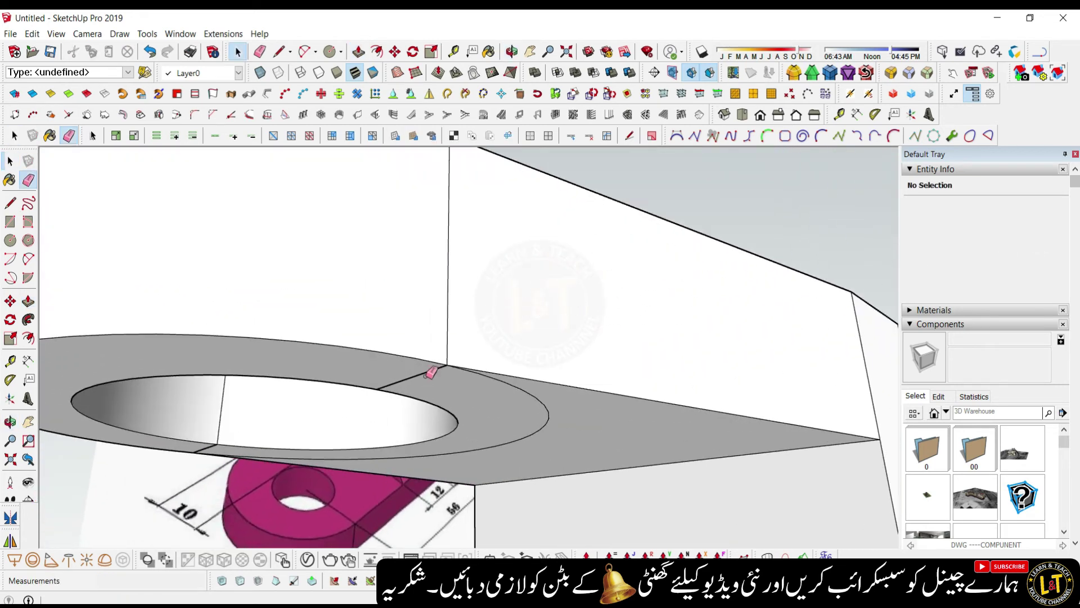
mouse_move(431, 373)
middle_down()
mouse_move(306, 372)
mouse_move(369, 382)
middle_up()
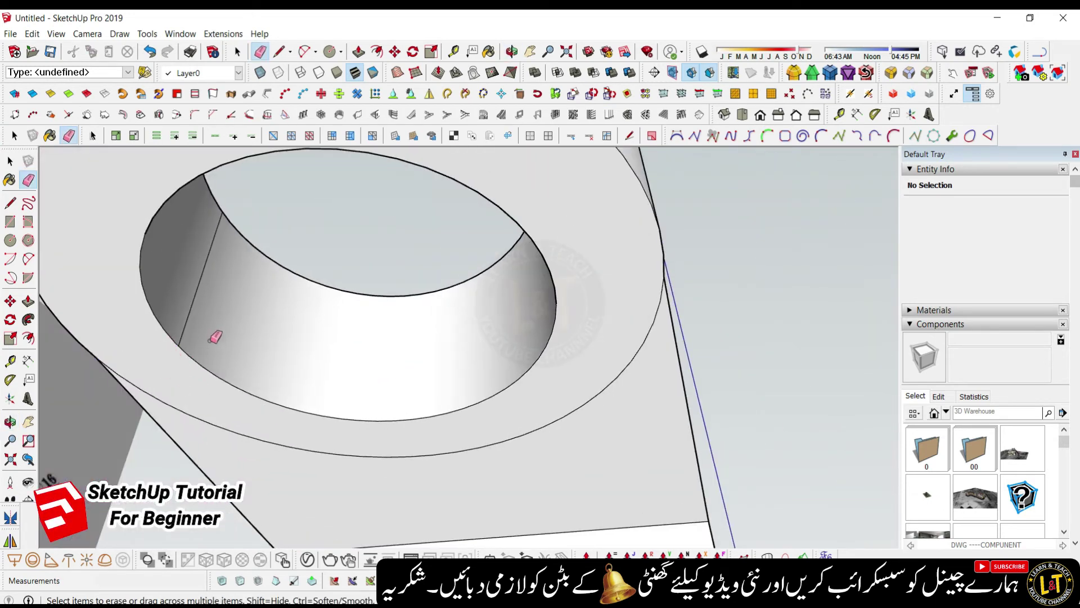
- Remove the seam lines from the inside wall of the through hole
scroll(415, 342, down, 5)
mouse_move(415, 343)
middle_down()
mouse_move(483, 389)
mouse_move(450, 433)
mouse_move(796, 513)
middle_up()
scroll(483, 388, down, 3)
scroll(523, 352, up, 5)
scroll(520, 353, up, 4)
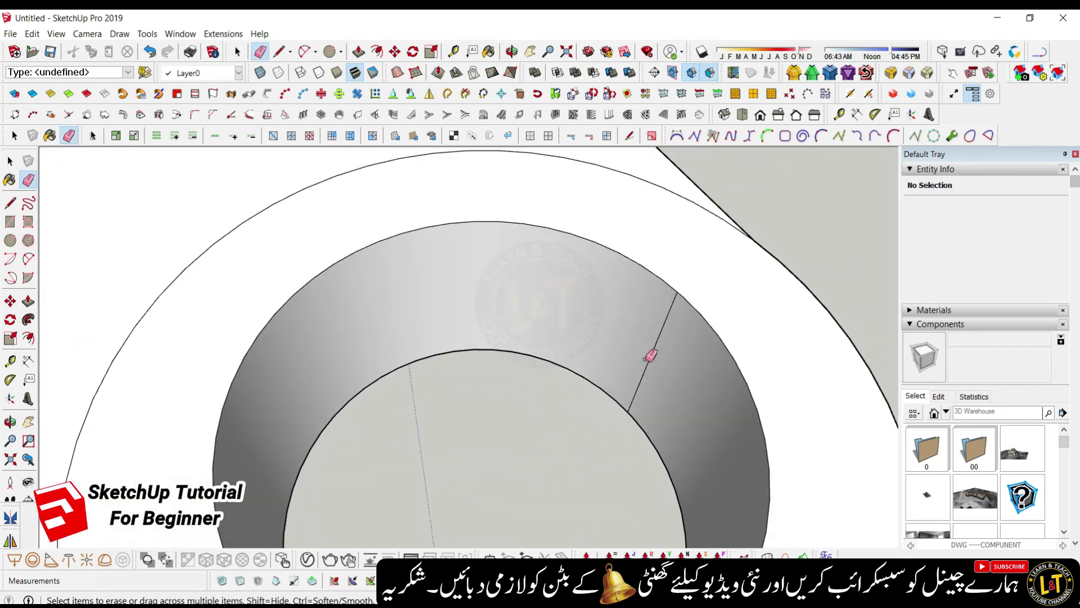
scroll(645, 360, down, 5)
mouse_move(576, 318)
middle_down()
mouse_move(544, 409)
mouse_move(183, 292)
mouse_move(524, 350)
middle_up()
scroll(526, 374, down, 6)
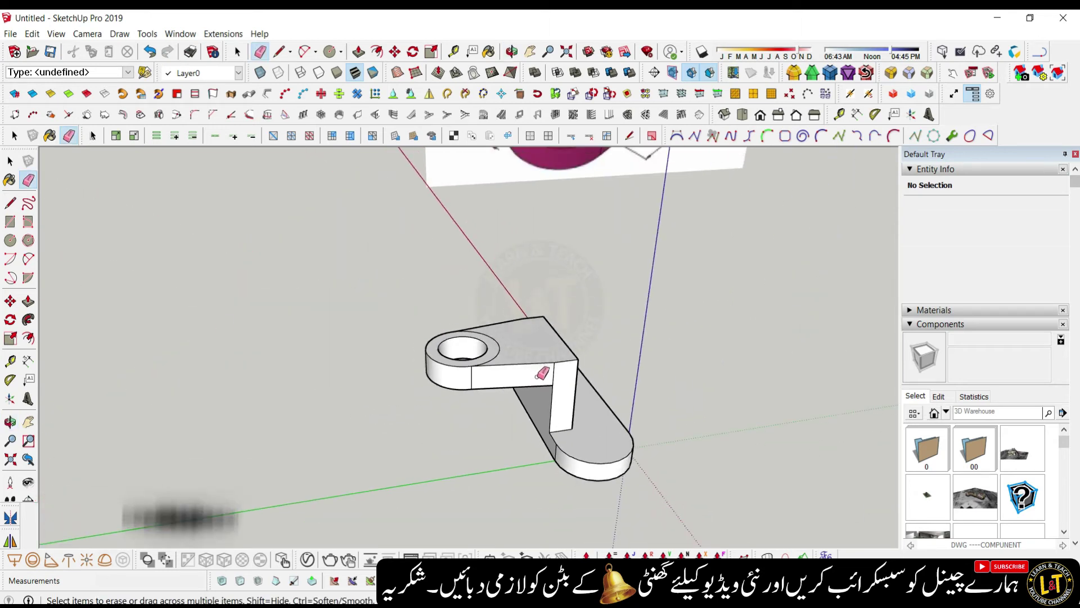
- Pull the ring's top face up 10 mm above the arm to form the raised boss, following the reference image
scroll(531, 406, down, 2)
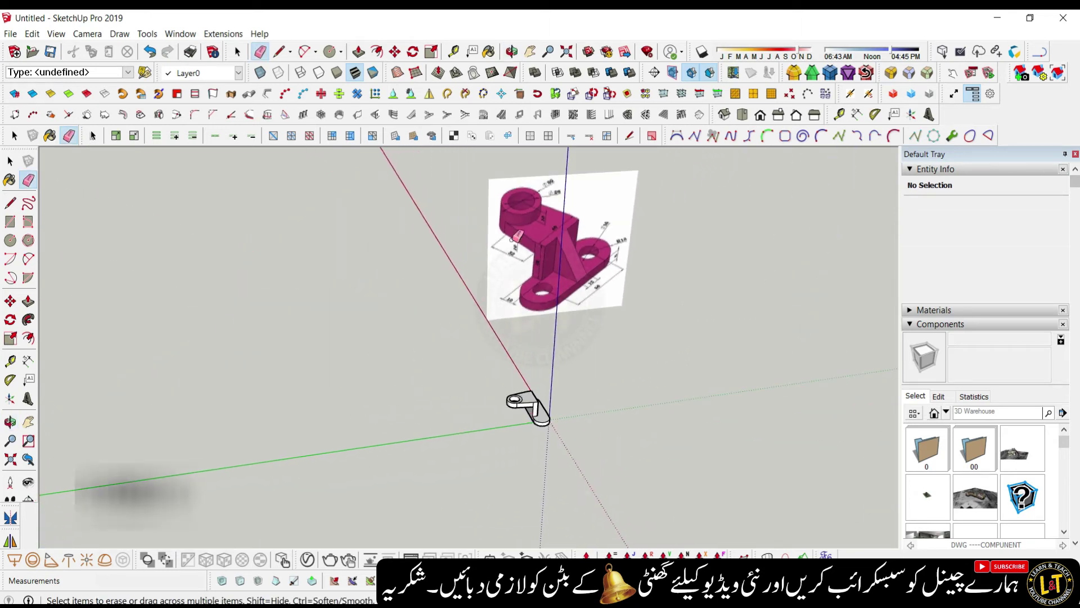
scroll(515, 225, up, 5)
scroll(516, 225, up, 3)
scroll(545, 198, down, 1)
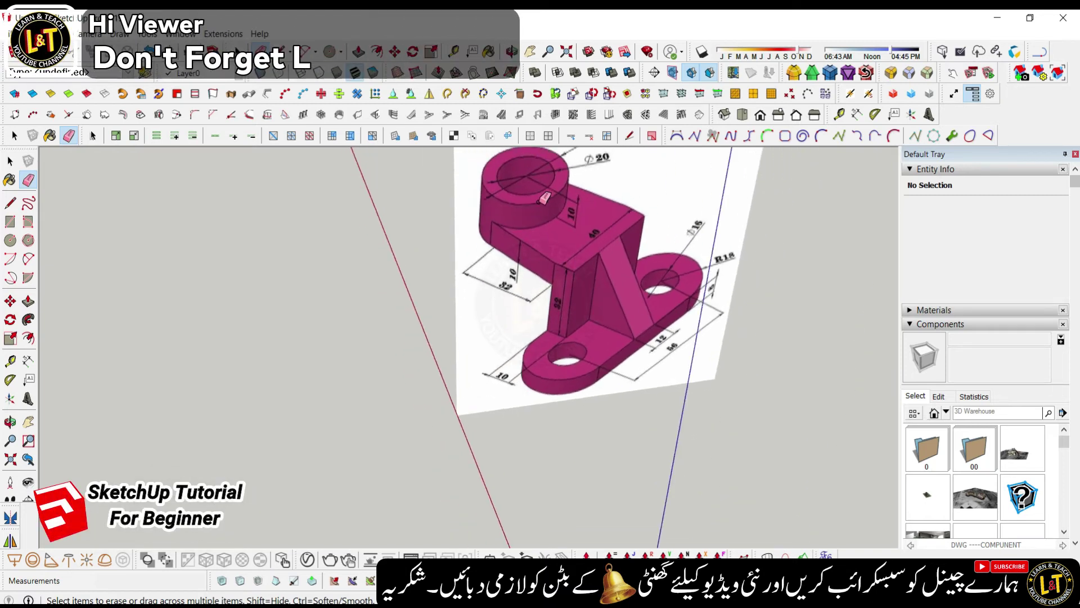
scroll(543, 209, down, 4)
scroll(542, 453, up, 4)
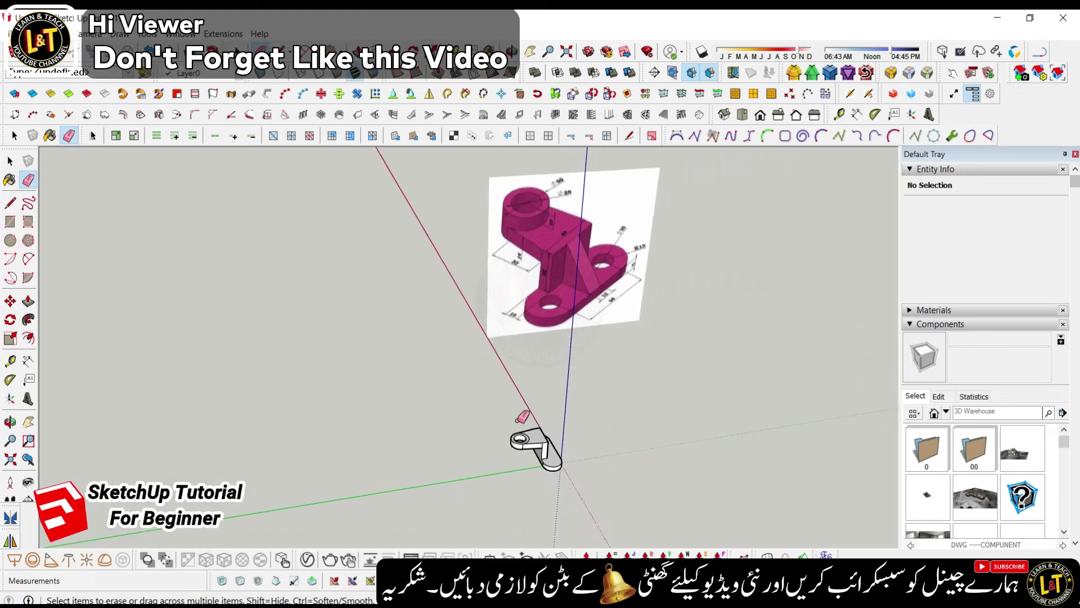
scroll(545, 454, up, 5)
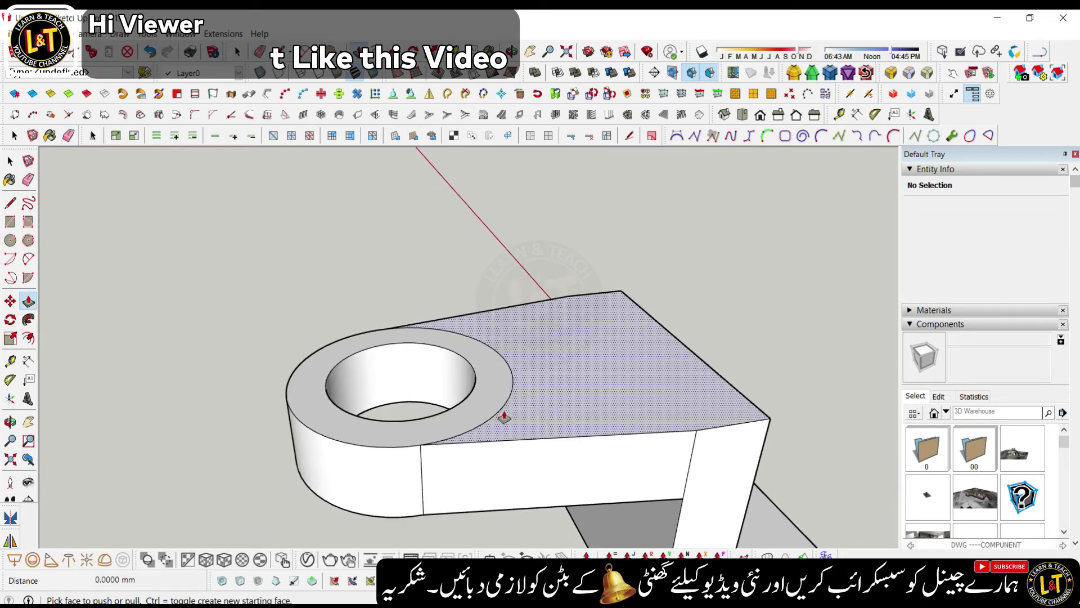
key(p)
click(492, 415)
text(10)
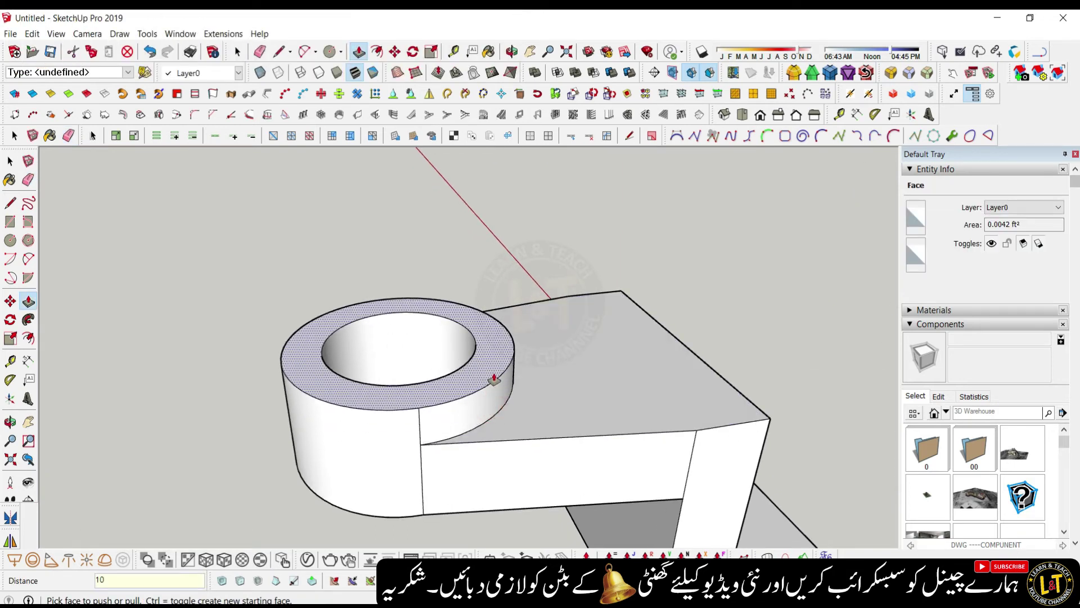
key(Return)
- Smooth away the vertical seam on the boss's outer wall above the arm, undoing the erasure that opens the wall
scroll(484, 416, down, 2)
key(e)
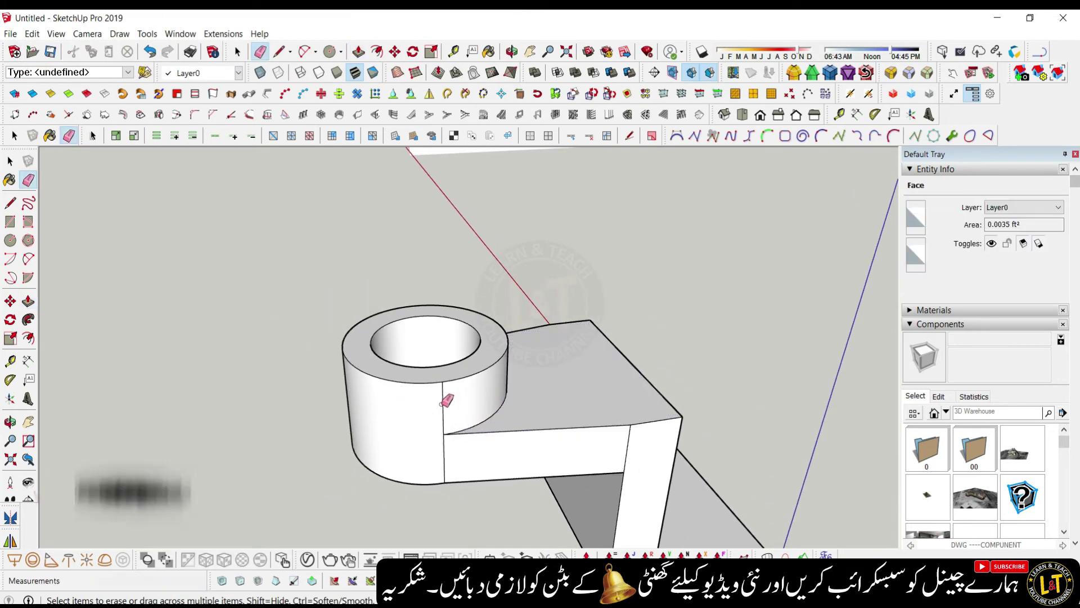
scroll(448, 404, up, 2)
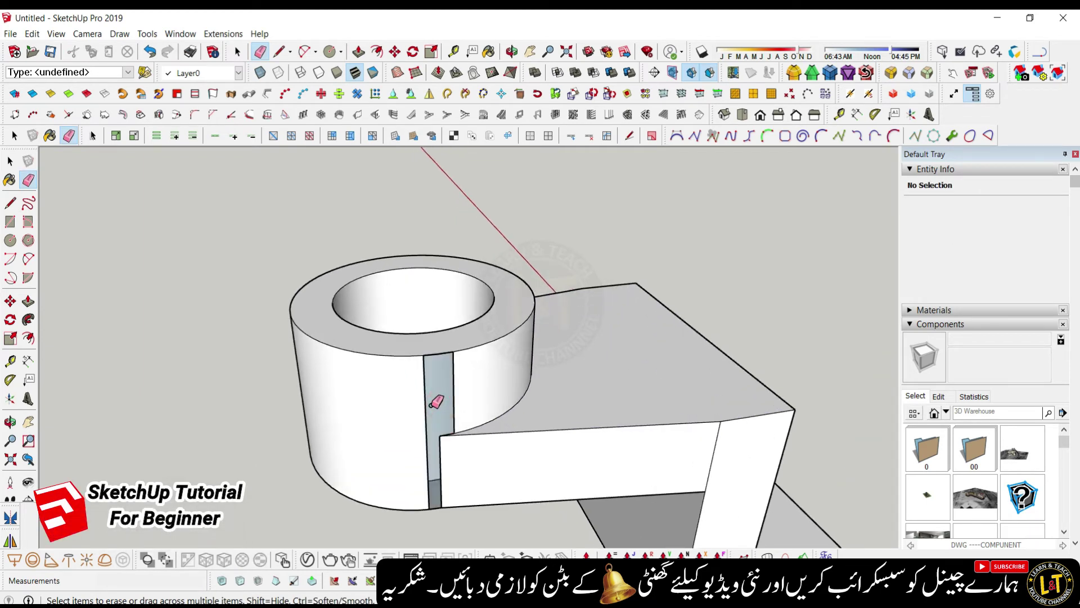
key(ctrl+z)
scroll(439, 395, up, 1)
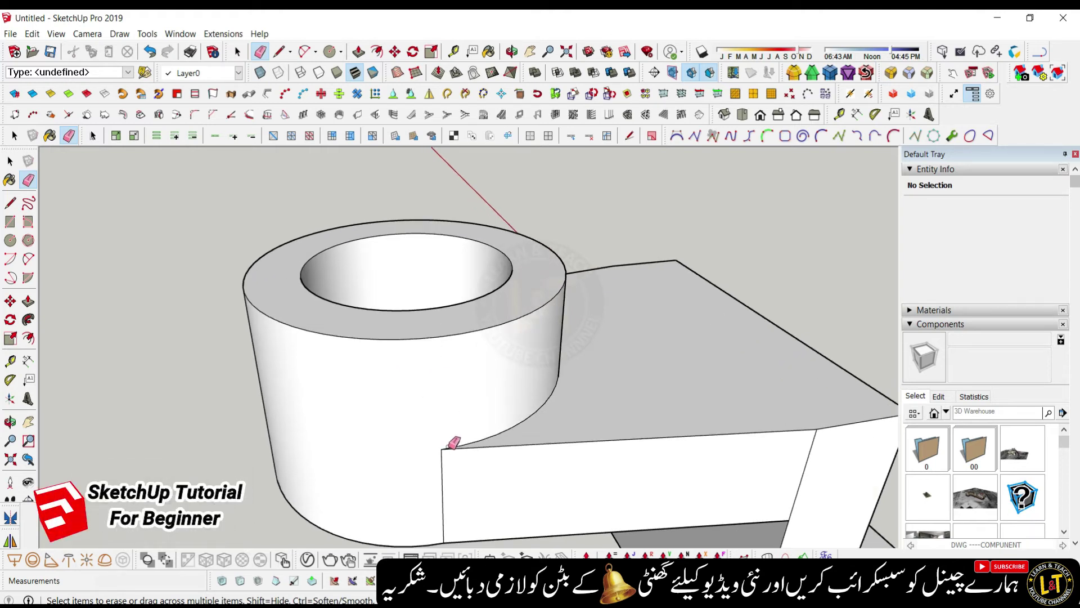
scroll(442, 438, down, 1)
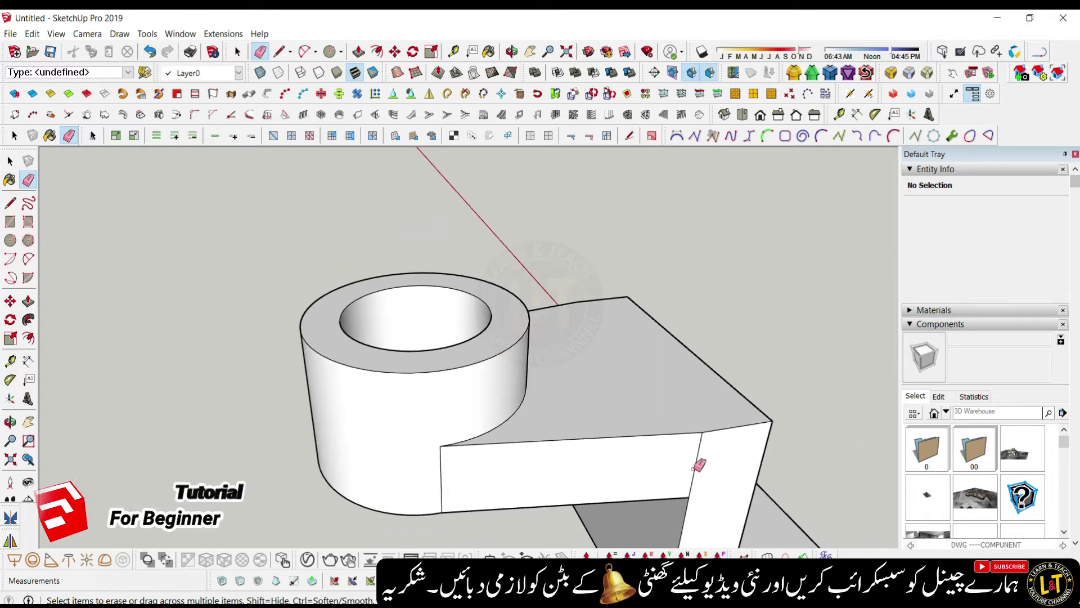
click(696, 467)
- Examine the base and triangular rib in the reference image, and dismiss the file error message
middle_drag(482, 437, 431, 426)
scroll(468, 400, down, 3)
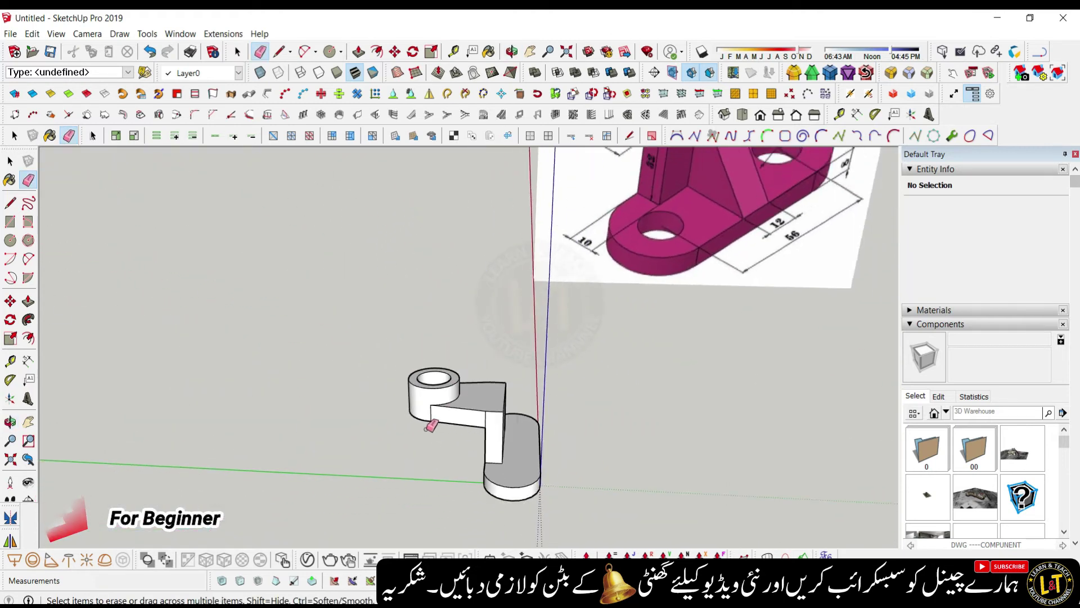
scroll(432, 426, down, 3)
scroll(427, 437, up, 2)
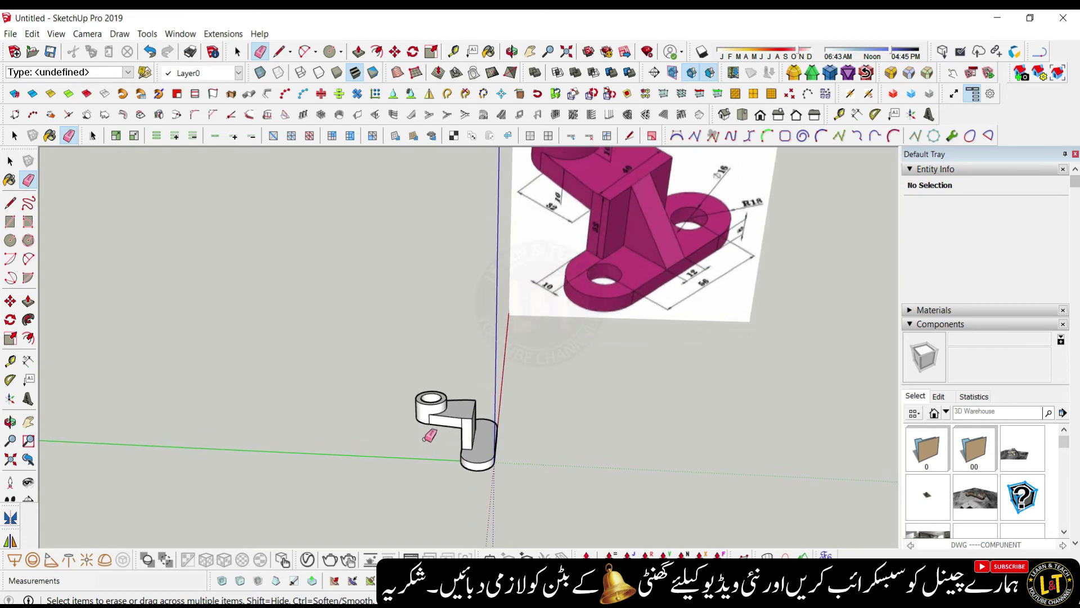
scroll(432, 435, down, 2)
scroll(444, 436, up, 2)
middle_drag(458, 435, 630, 240)
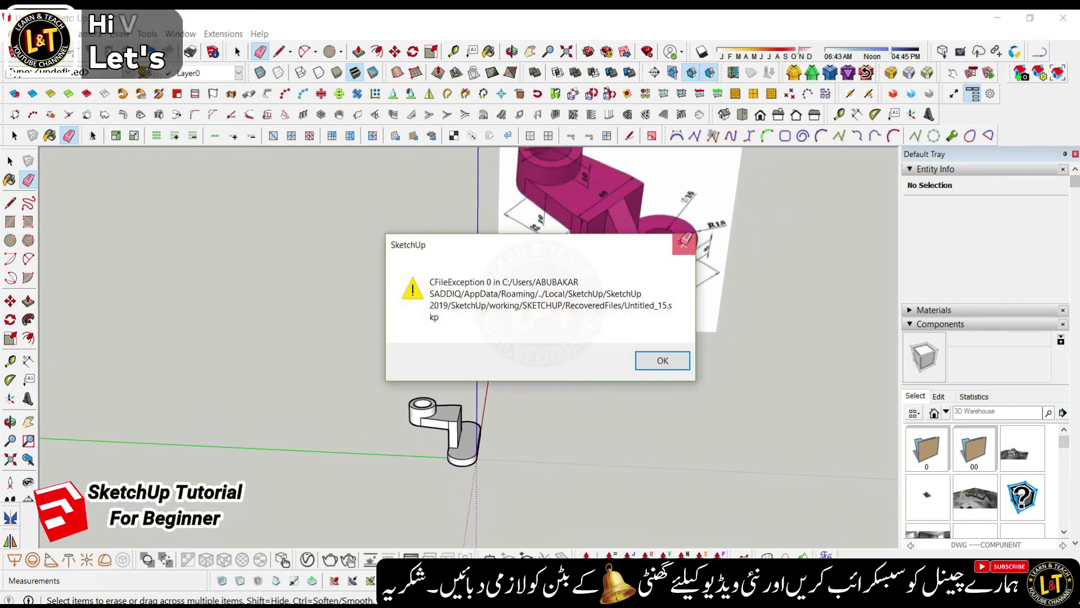
click(662, 360)
scroll(569, 358, up, 2)
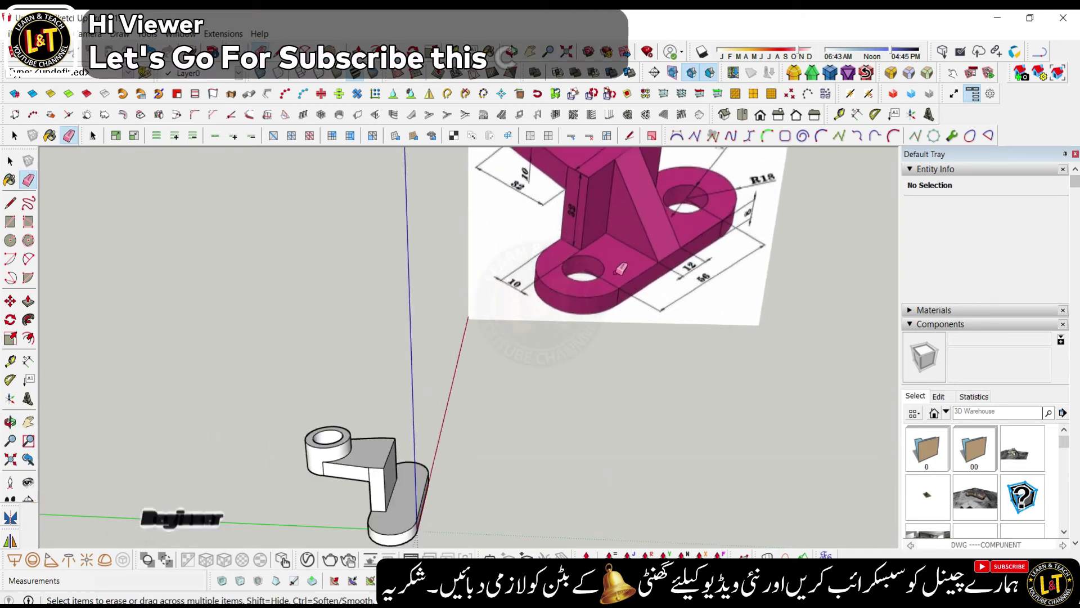
scroll(622, 268, down, 2)
middle_drag(533, 399, 362, 383)
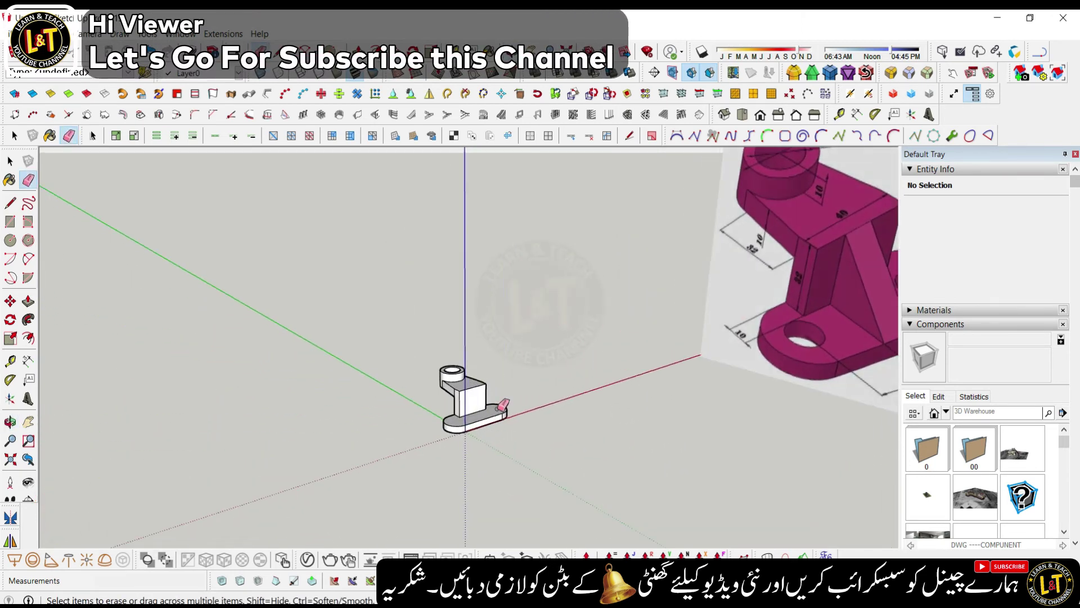
- Draw a triangular rib profile from the upright block's top-edge midpoint to the base's edge, 22 mm back to the block and 32 mm up
scroll(502, 408, up, 3)
key(l)
scroll(439, 379, up, 3)
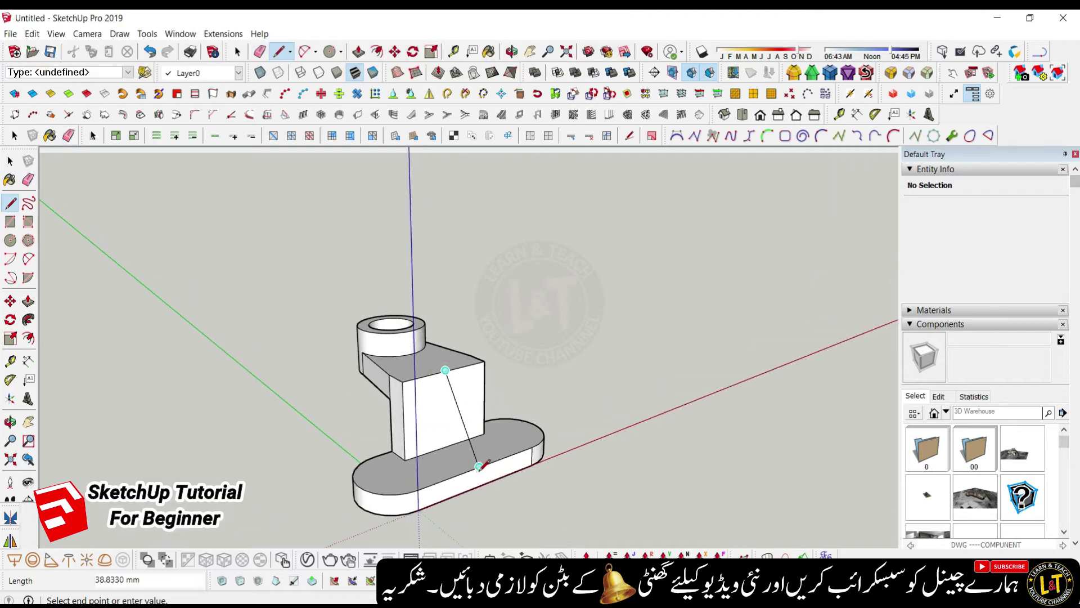
click(478, 466)
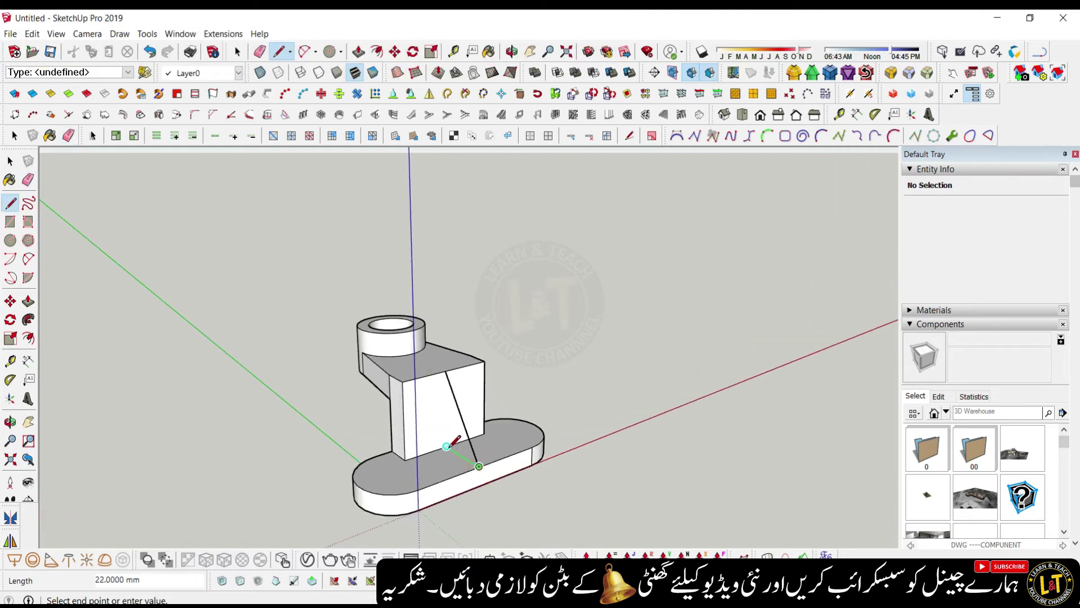
click(447, 445)
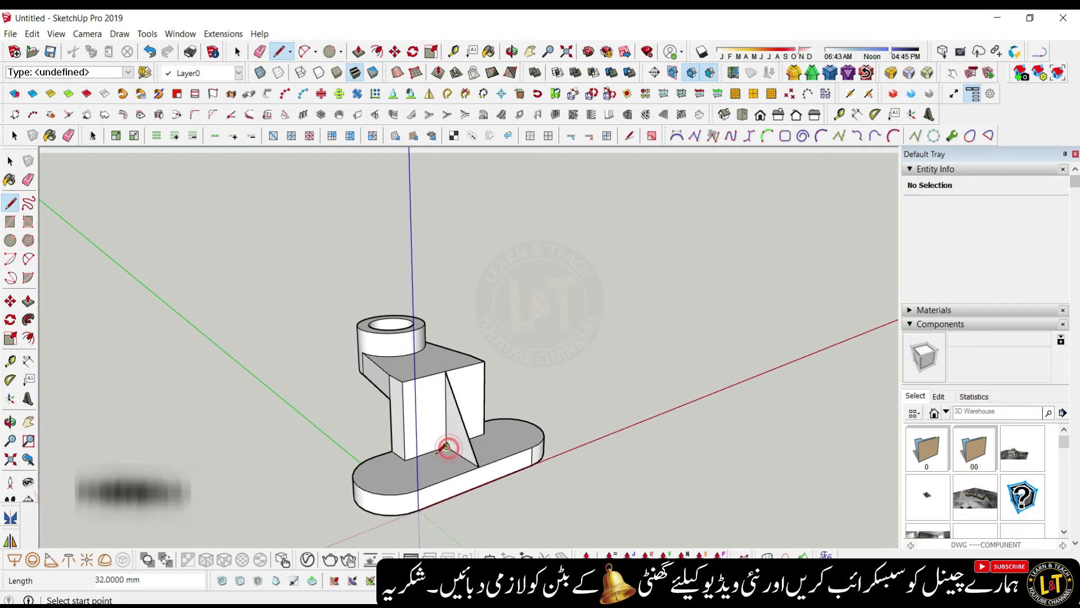
- Extrude the triangular rib profile 6 mm to one side
scroll(441, 428, down, 5)
scroll(453, 421, up, 1)
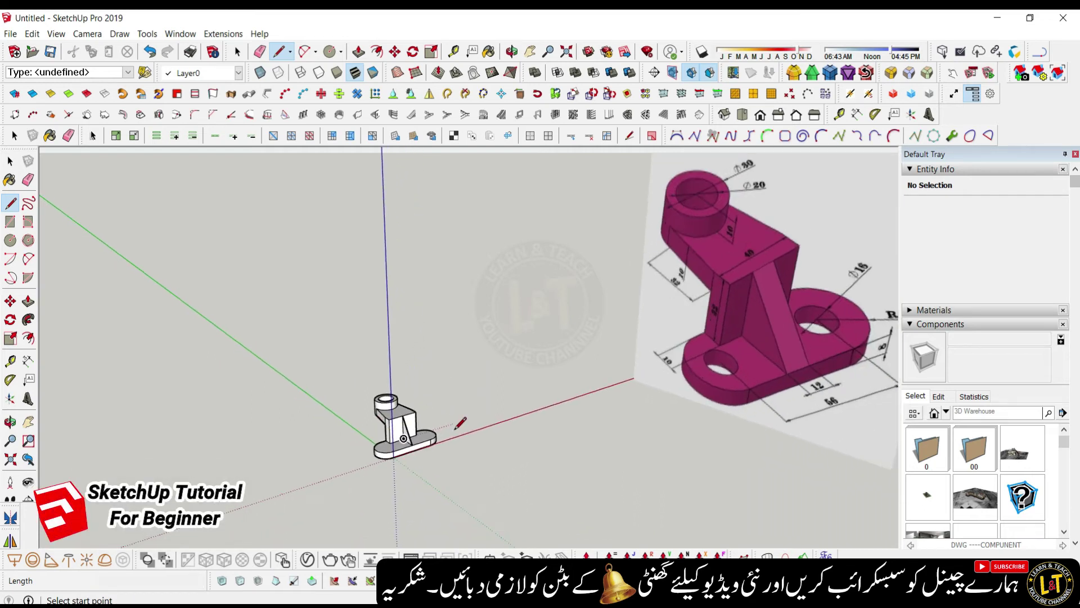
scroll(456, 435, up, 2)
key(p)
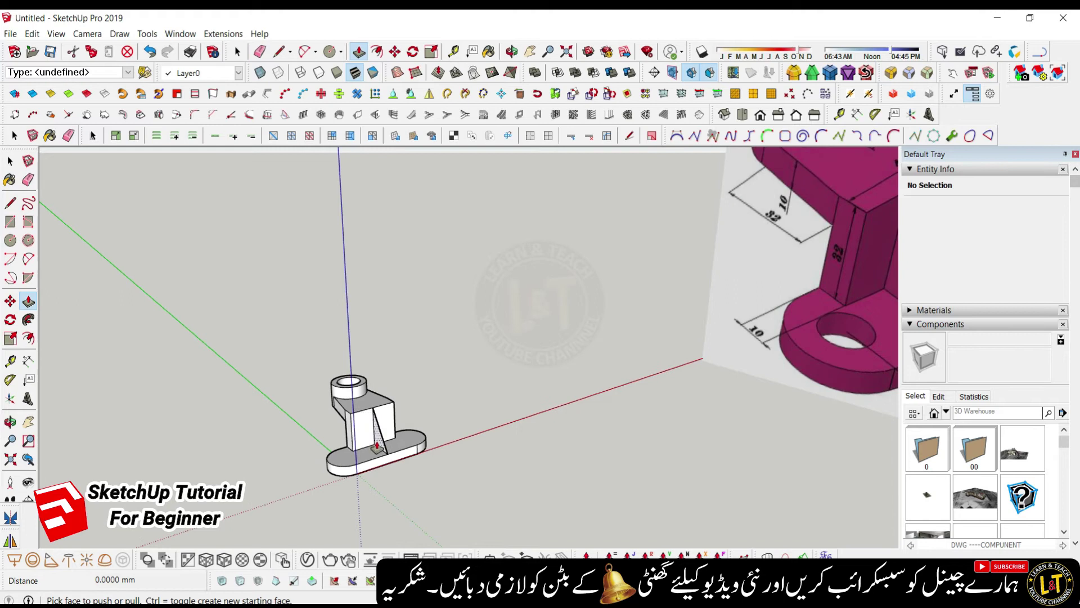
click(376, 447)
click(398, 472)
- Extrude the rib's opposite face outward 6 mm and erase the centre line on its sloping face
middle_drag(397, 471, 400, 381)
scroll(329, 437, up, 2)
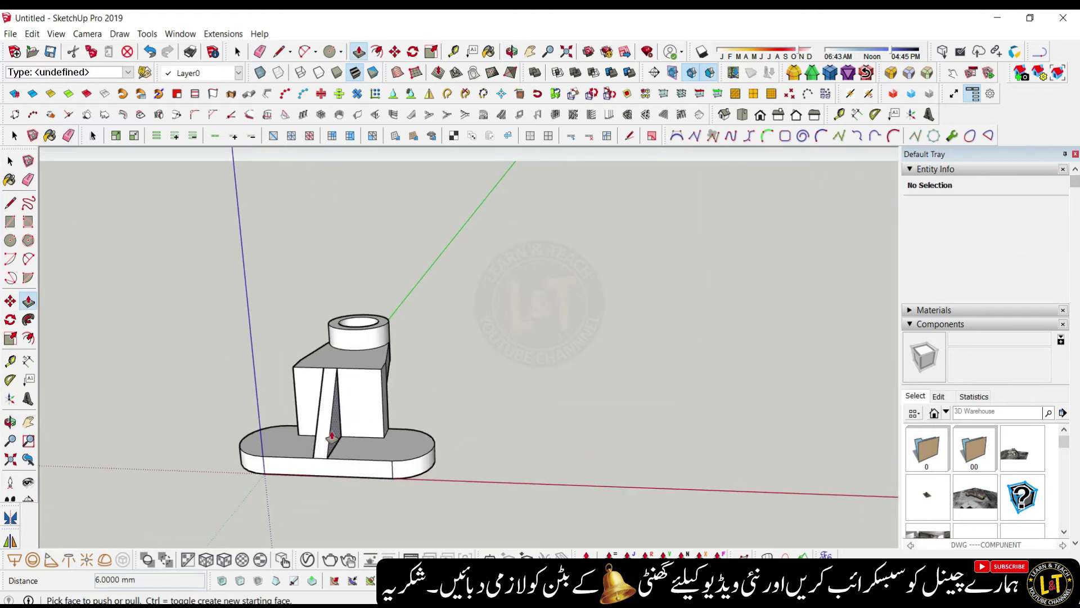
click(335, 435)
scroll(330, 439, up, 2)
key(e)
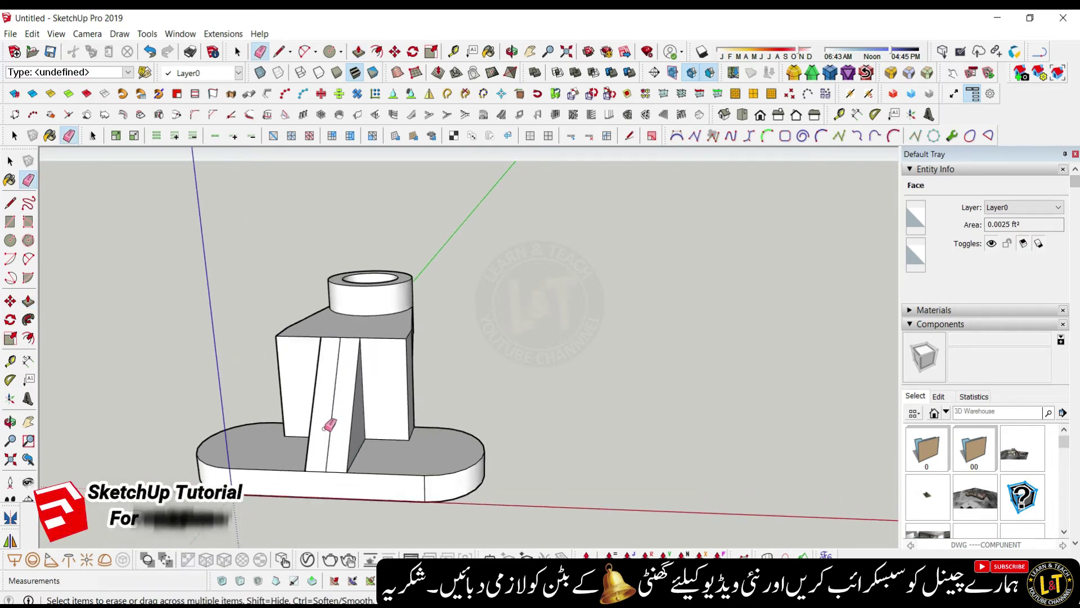
scroll(381, 386, down, 3)
- Compare the model with the reference image and examine the base hole's diameter and the rounded end's radius
middle_drag(381, 386, 412, 352)
scroll(421, 362, down, 2)
scroll(421, 363, down, 2)
middle_drag(578, 409, 509, 463)
scroll(489, 468, down, 1)
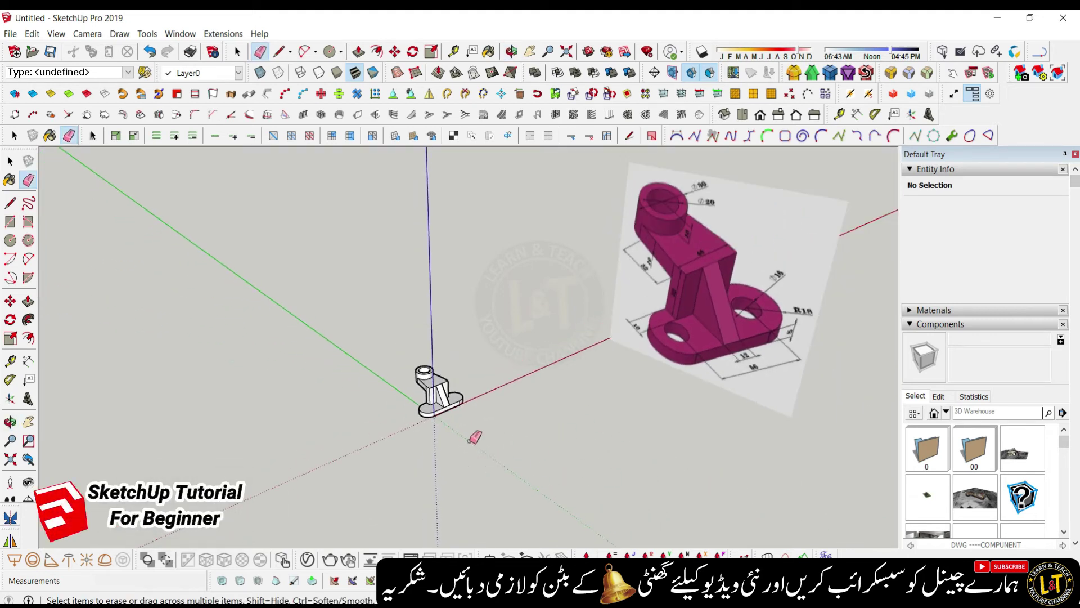
scroll(407, 400, up, 2)
scroll(433, 394, down, 2)
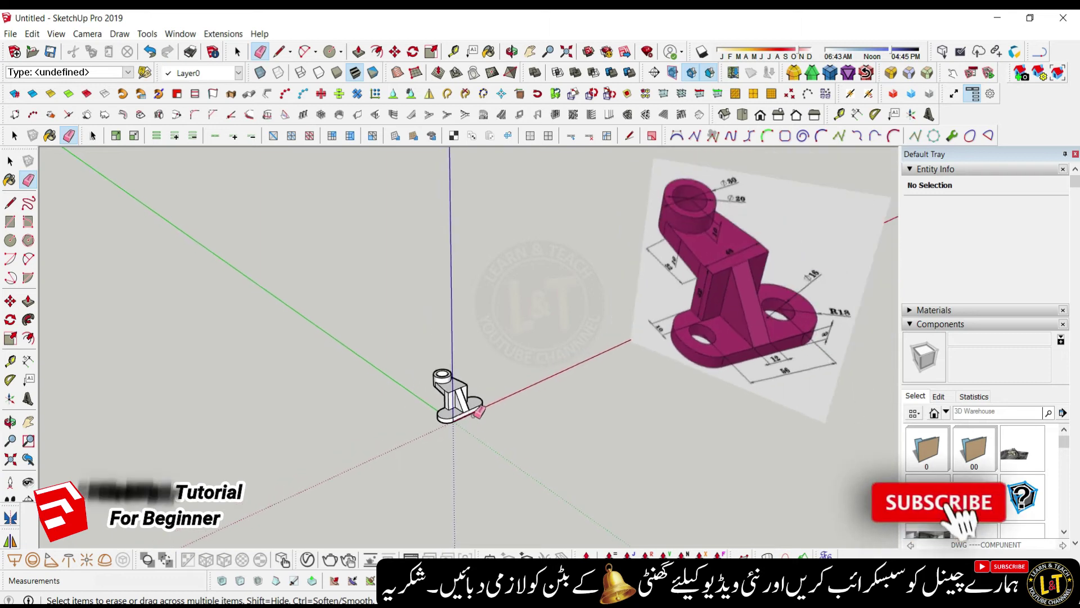
scroll(680, 352, up, 4)
scroll(680, 352, down, 5)
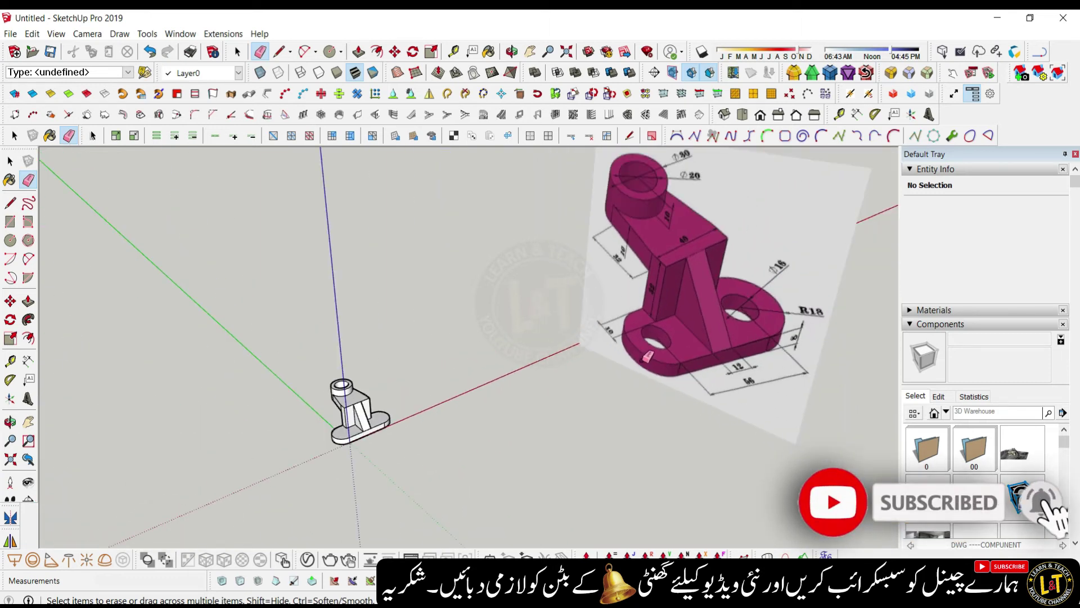
scroll(790, 282, up, 3)
scroll(790, 282, up, 2)
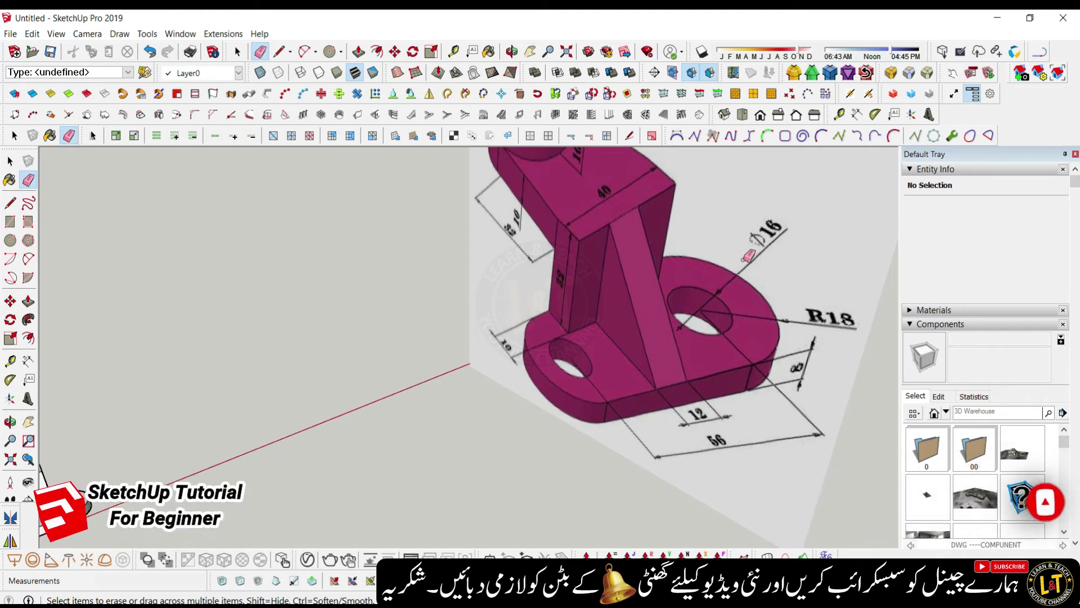
scroll(771, 241, down, 6)
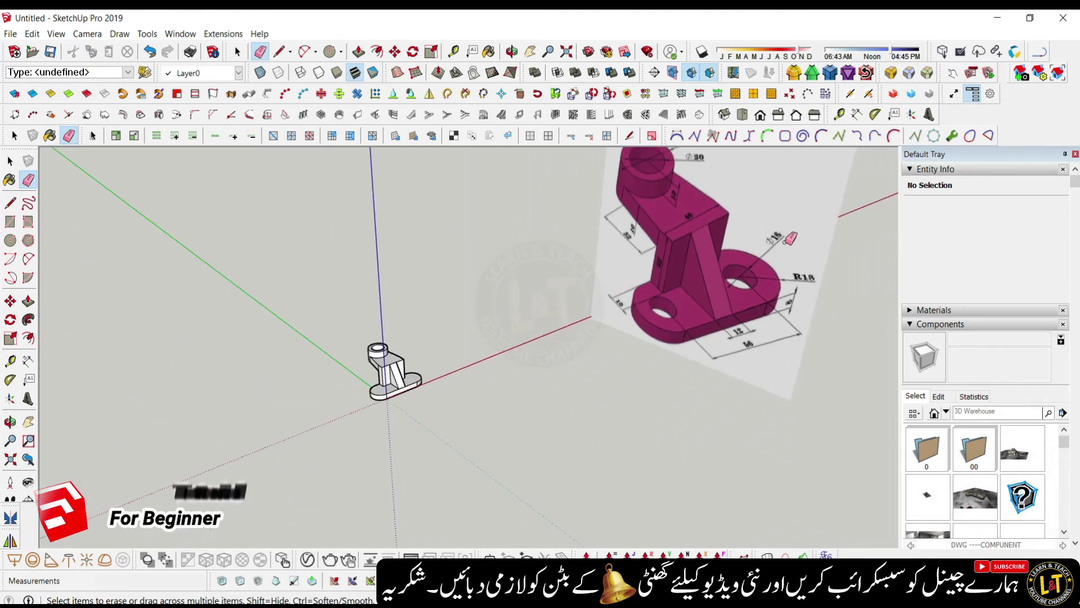
scroll(577, 321, up, 3)
scroll(577, 321, up, 6)
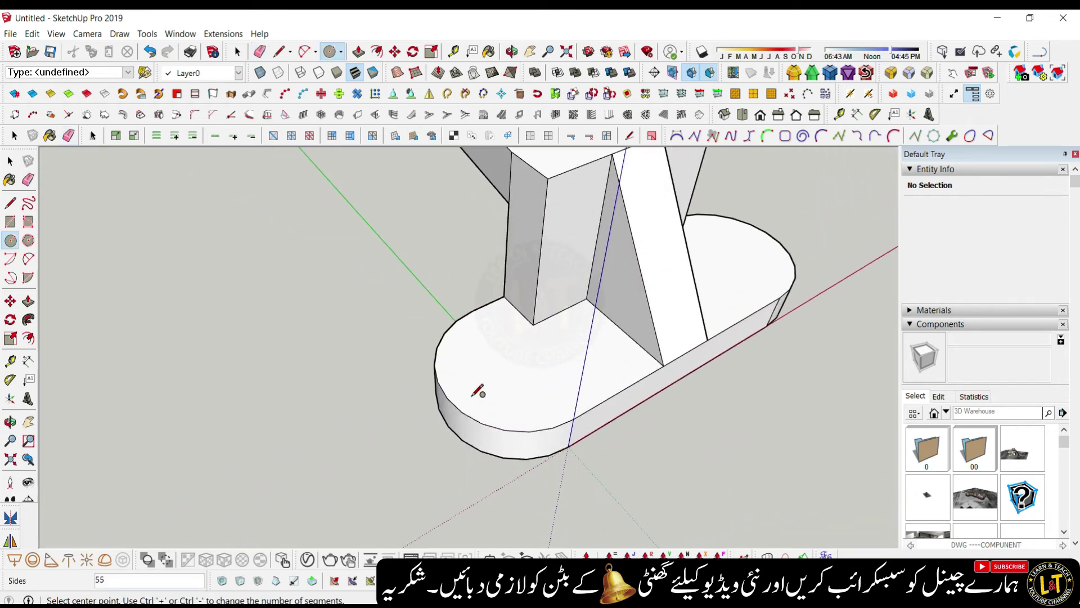
- Draw an 8 mm radius circle on the base plate's top face at each rounded end
click(449, 398)
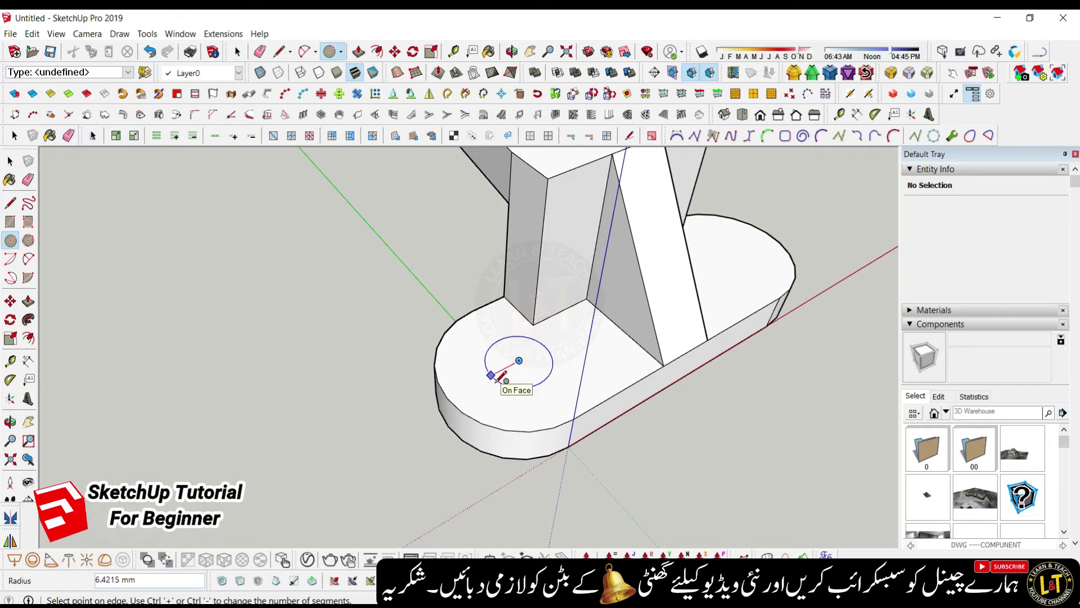
click(502, 378)
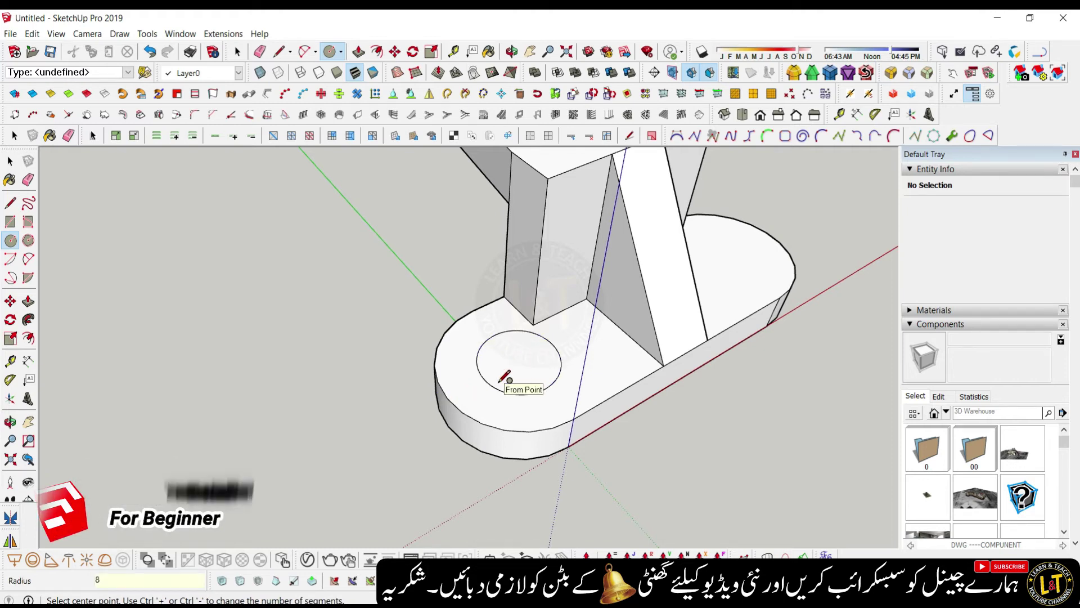
scroll(491, 384, down, 10)
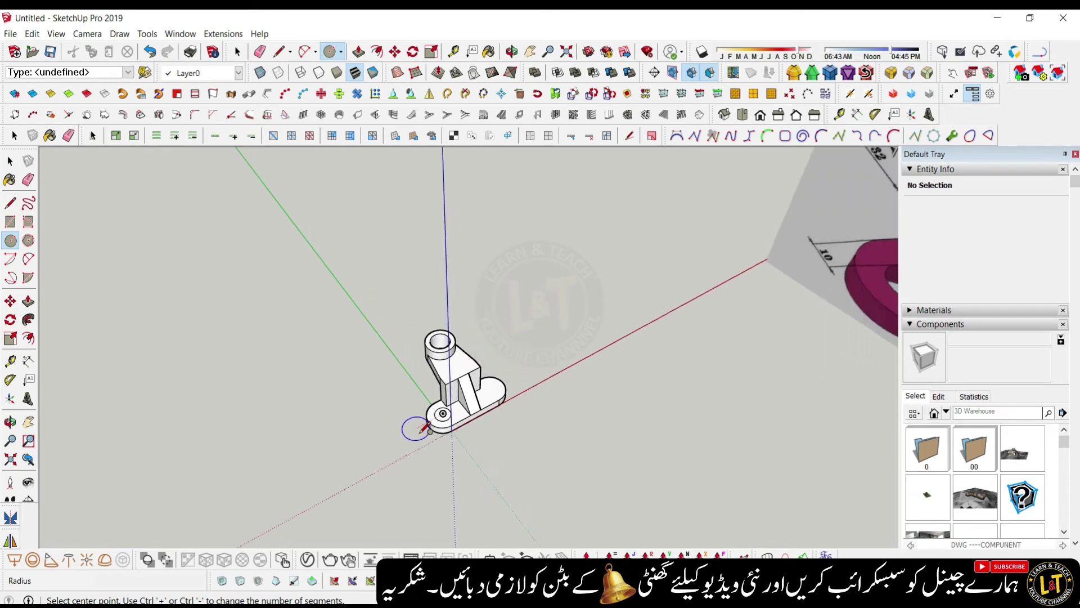
scroll(437, 419, up, 10)
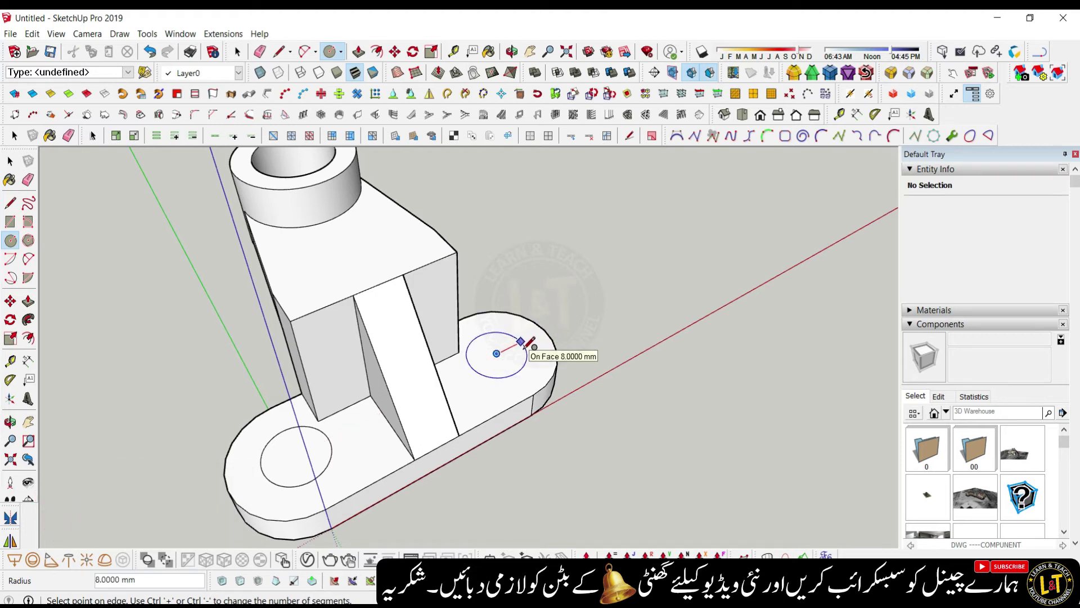
click(529, 344)
key(space)
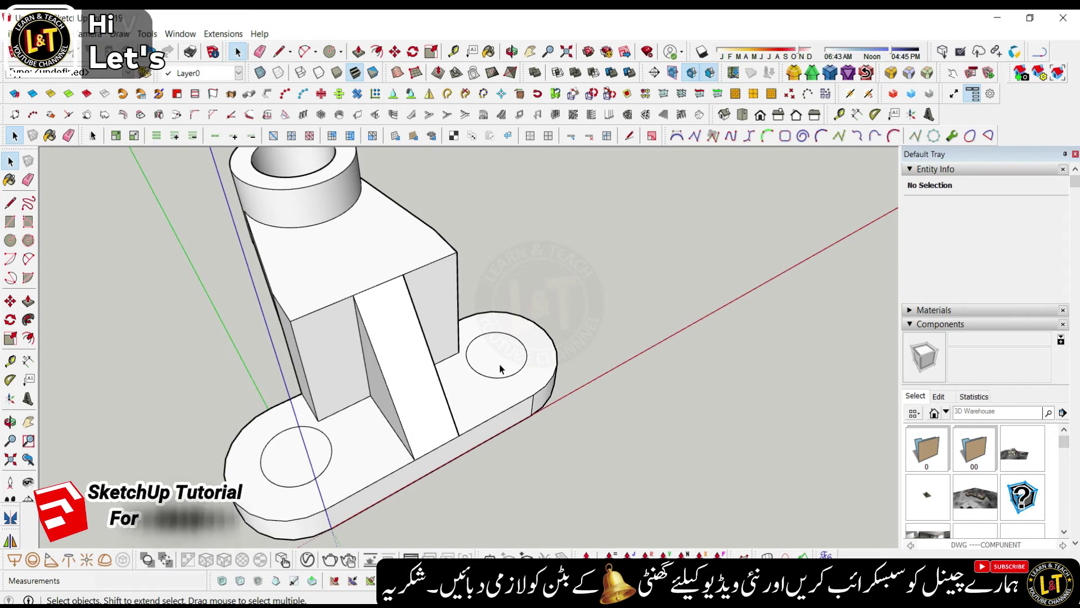
- Push both circular faces 8 mm down through the base plate to cut the two holes
key(p)
click(499, 365)
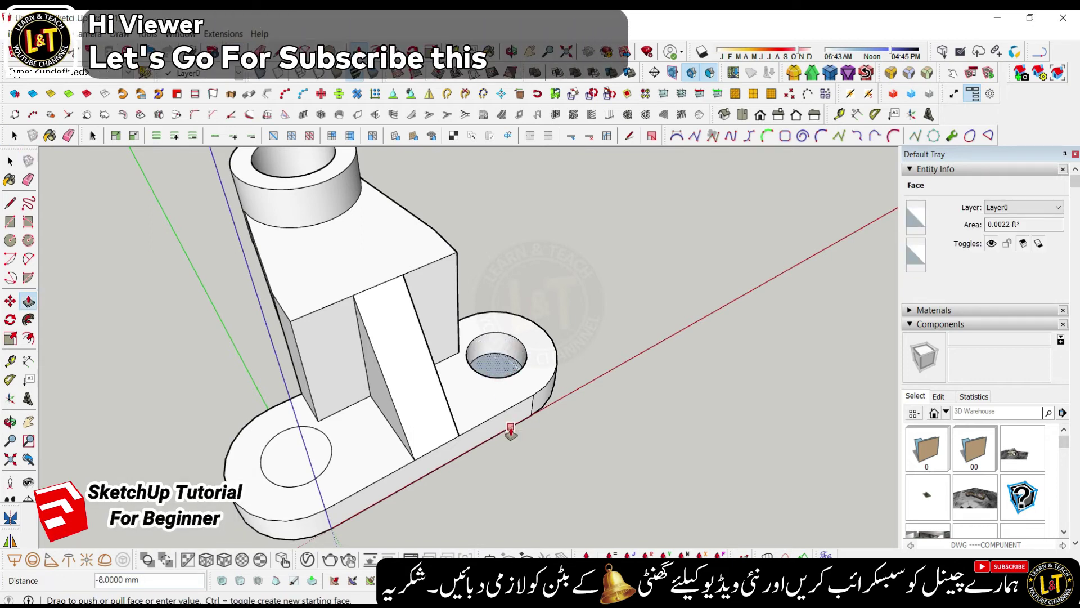
click(510, 430)
double_click(297, 457)
- Bevel the inner top edge of the raised boss's hole with a 1 mm offset
scroll(436, 470, down, 3)
middle_drag(433, 461, 290, 344)
scroll(272, 349, down, 3)
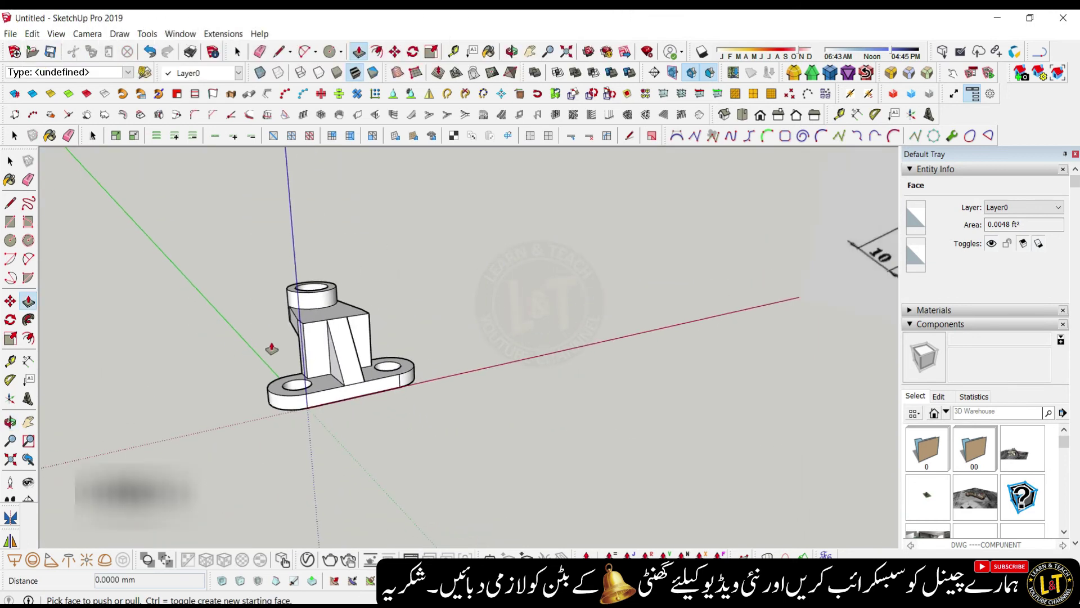
scroll(281, 357, down, 3)
middle_drag(334, 401, 347, 442)
scroll(312, 373, up, 3)
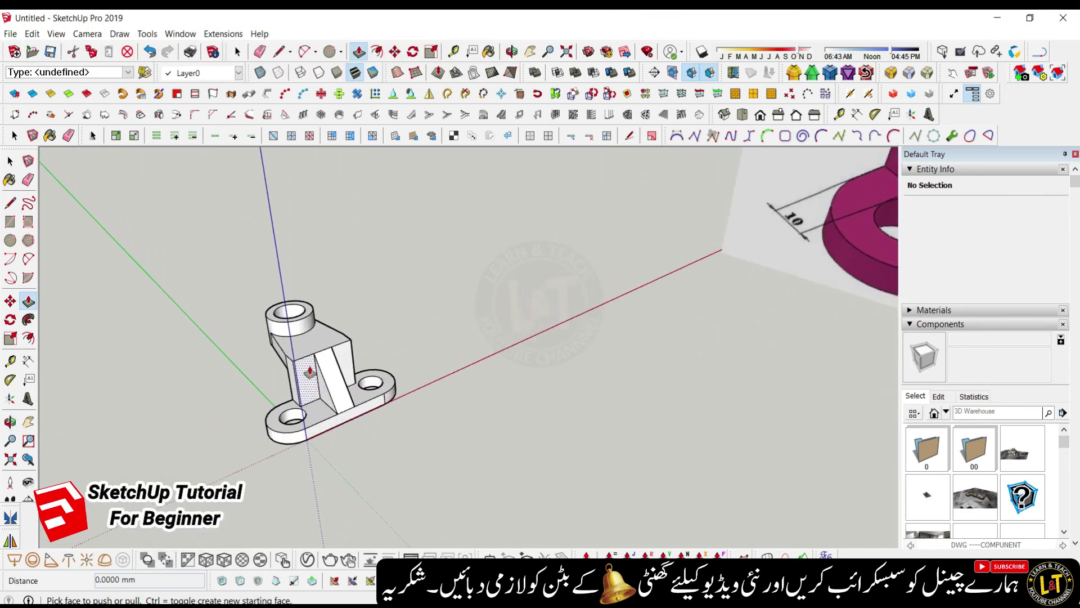
scroll(309, 371, up, 5)
key(space)
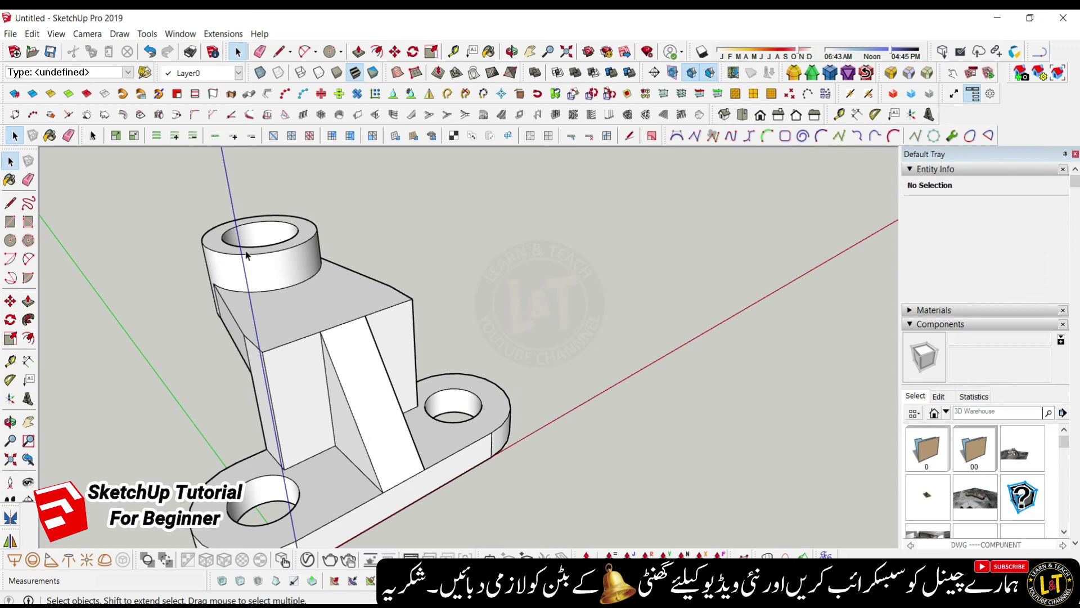
scroll(247, 232, up, 2)
middle_drag(249, 231, 312, 366)
scroll(312, 361, up, 2)
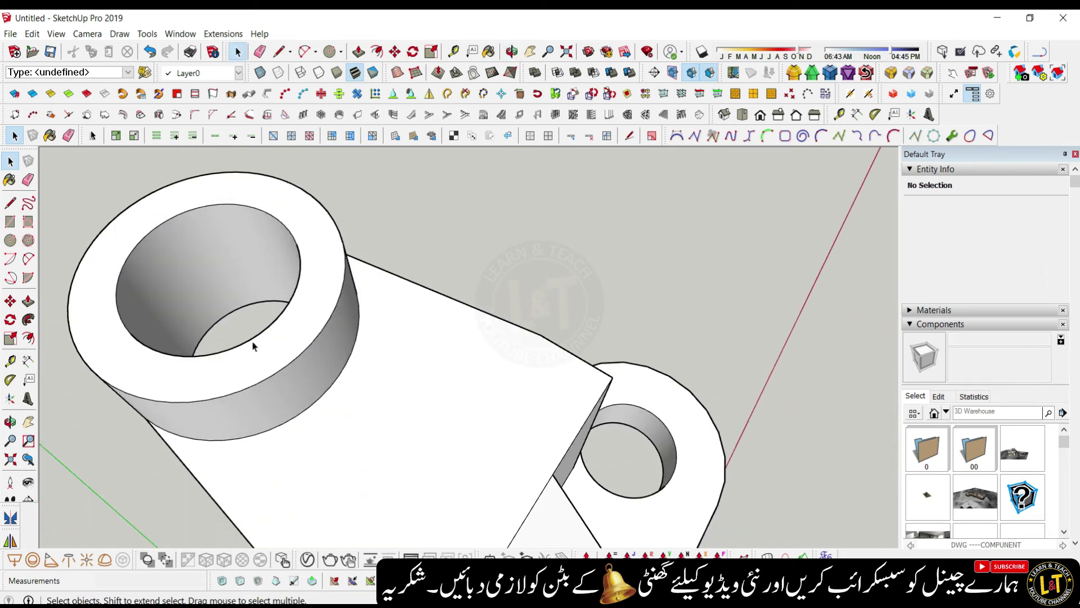
click(250, 341)
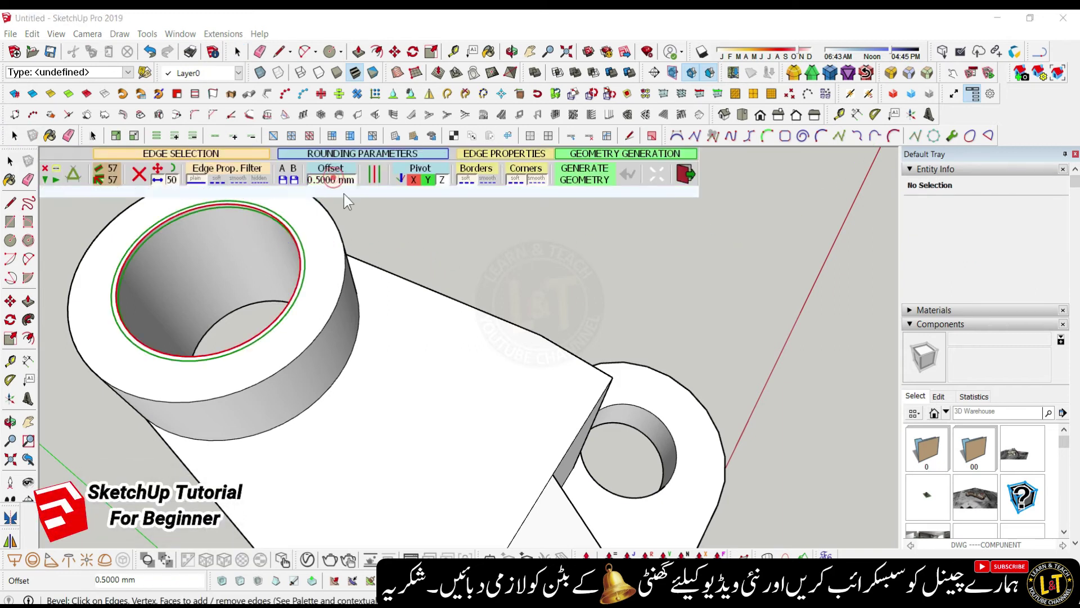
click(333, 180)
text(1)
key(Return)
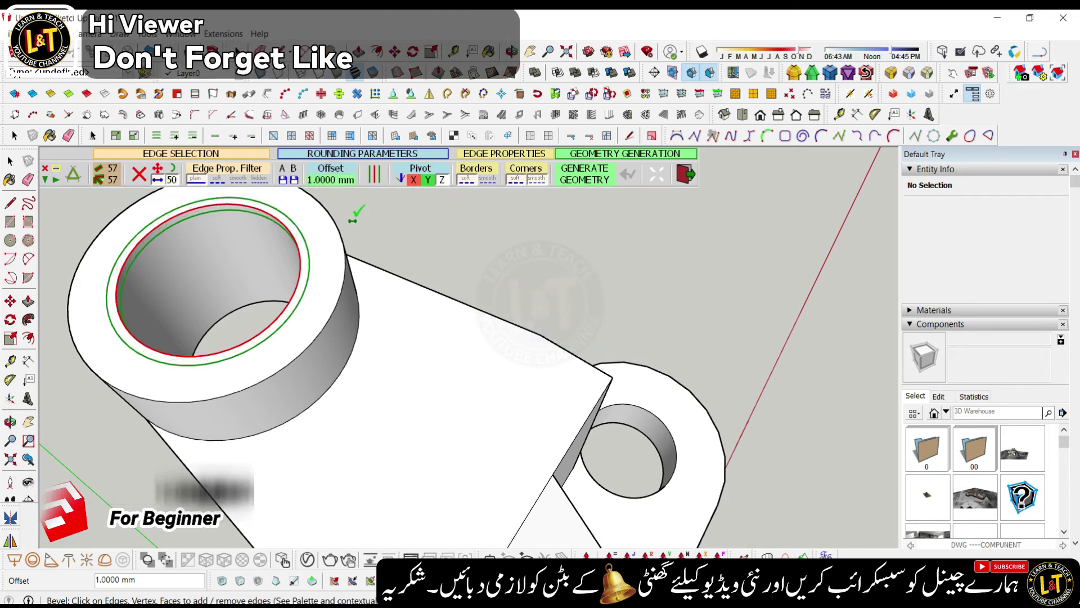
click(353, 215)
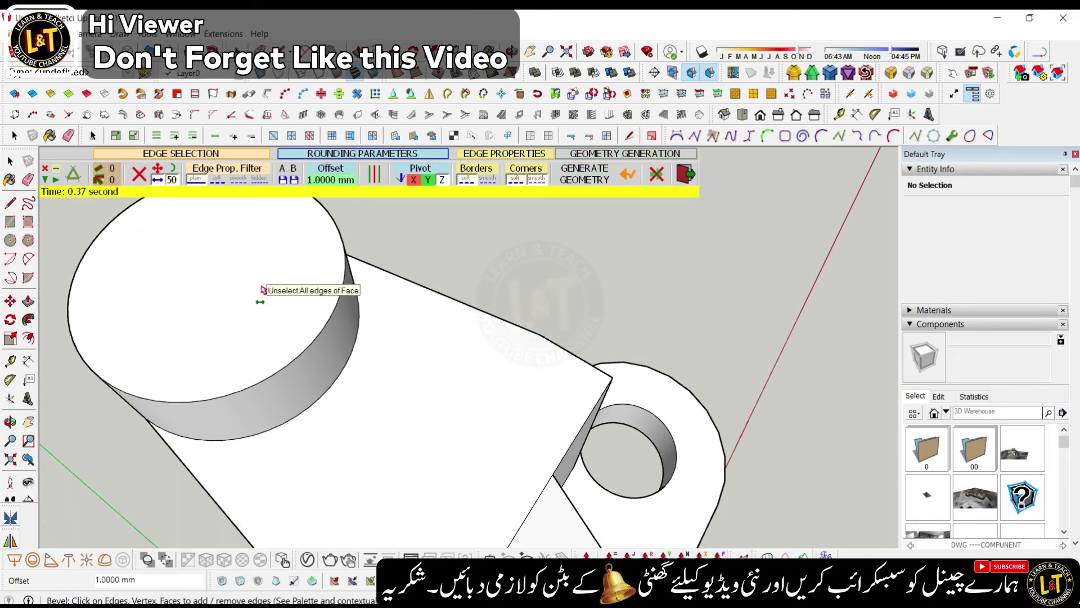
- Erase the face covering the boss's hole and bevel the boss's outer top edge by 1 mm
key(space)
click(193, 285)
right_click(193, 289)
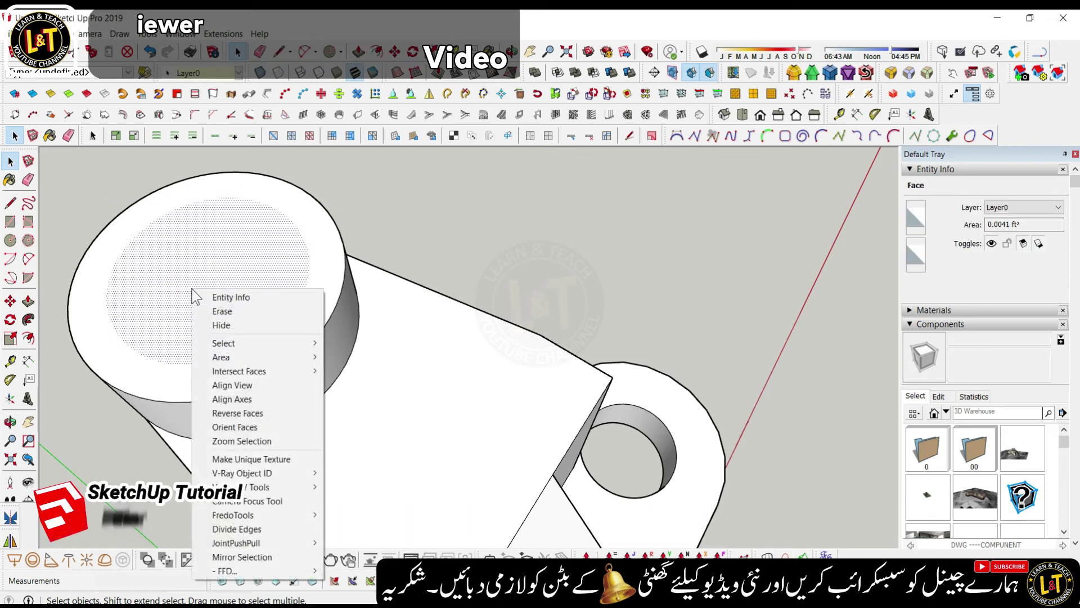
click(227, 313)
mouse_move(212, 321)
middle_down()
mouse_move(251, 273)
mouse_move(357, 225)
mouse_move(405, 171)
mouse_move(405, 154)
mouse_move(308, 224)
mouse_move(241, 297)
mouse_move(275, 366)
middle_up()
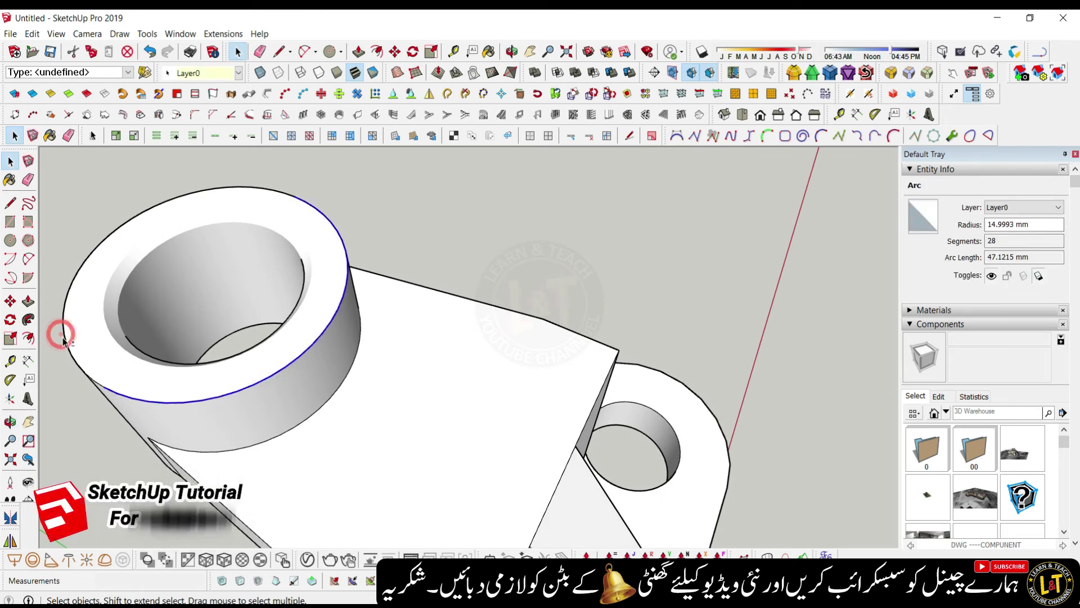
click(927, 74)
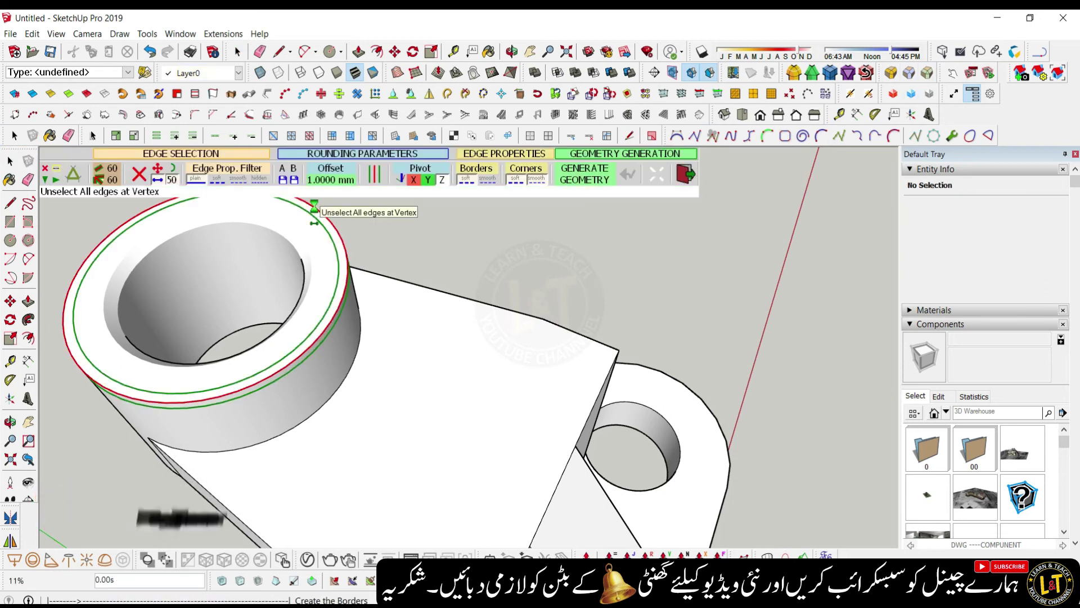
- Bevel the top edges of both base plate holes together with a 1 mm offset
middle_drag(265, 459, 498, 409)
scroll(411, 539, up, 5)
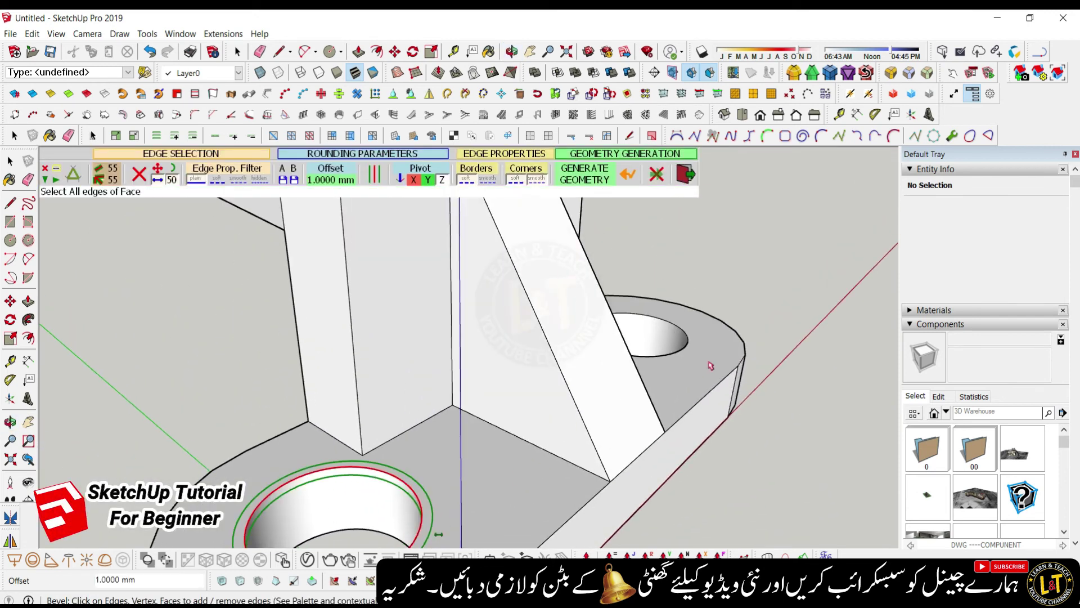
click(669, 355)
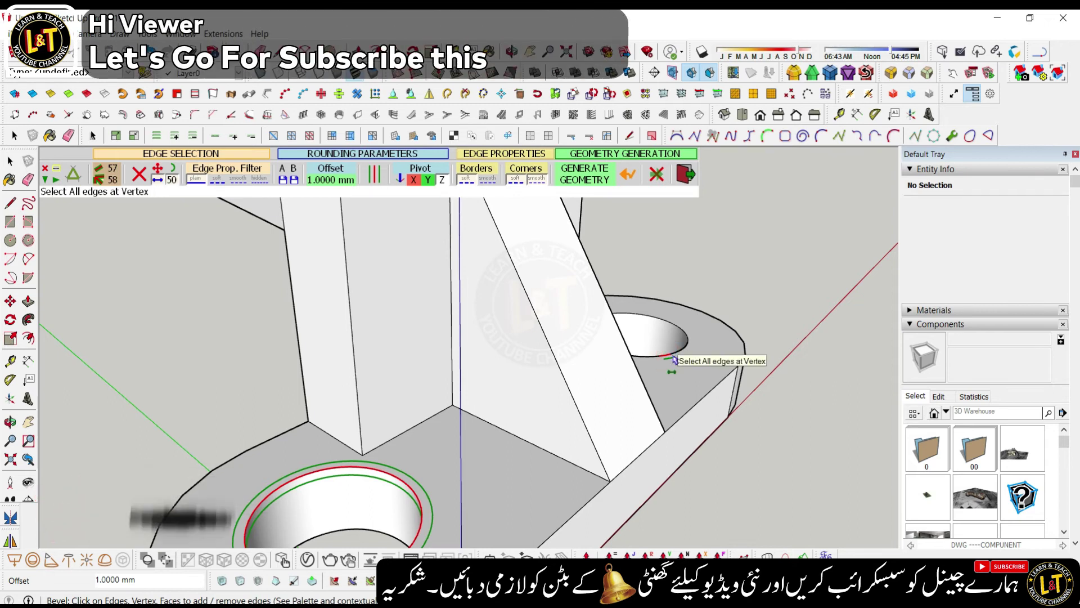
scroll(677, 353, down, 3)
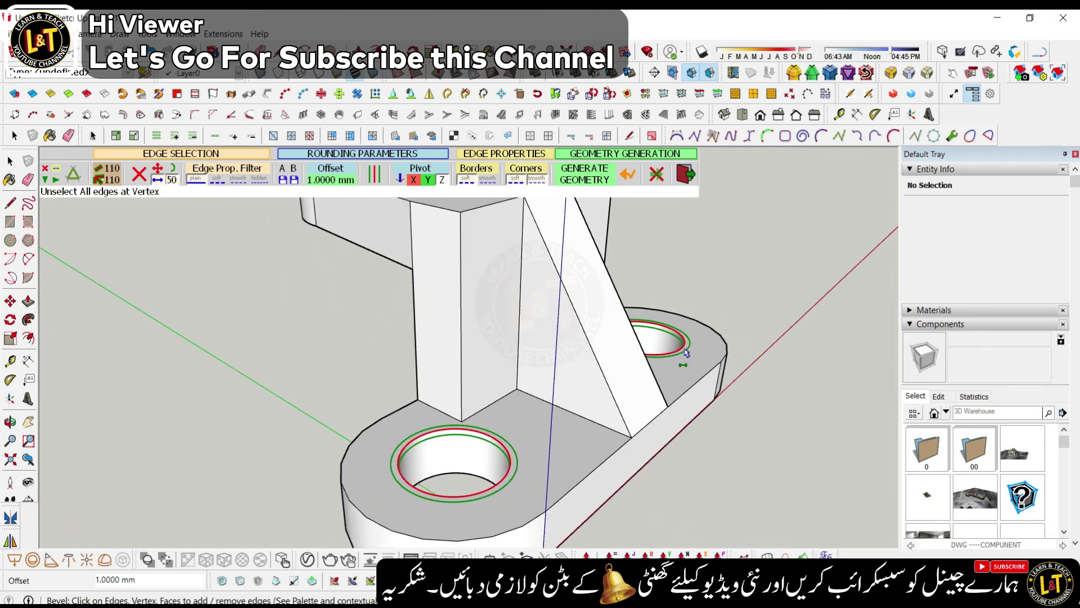
key(Return)
- Erase the faces covering the two bevelled holes in the base plate
click(450, 474)
key(space)
click(447, 460)
right_click(453, 464)
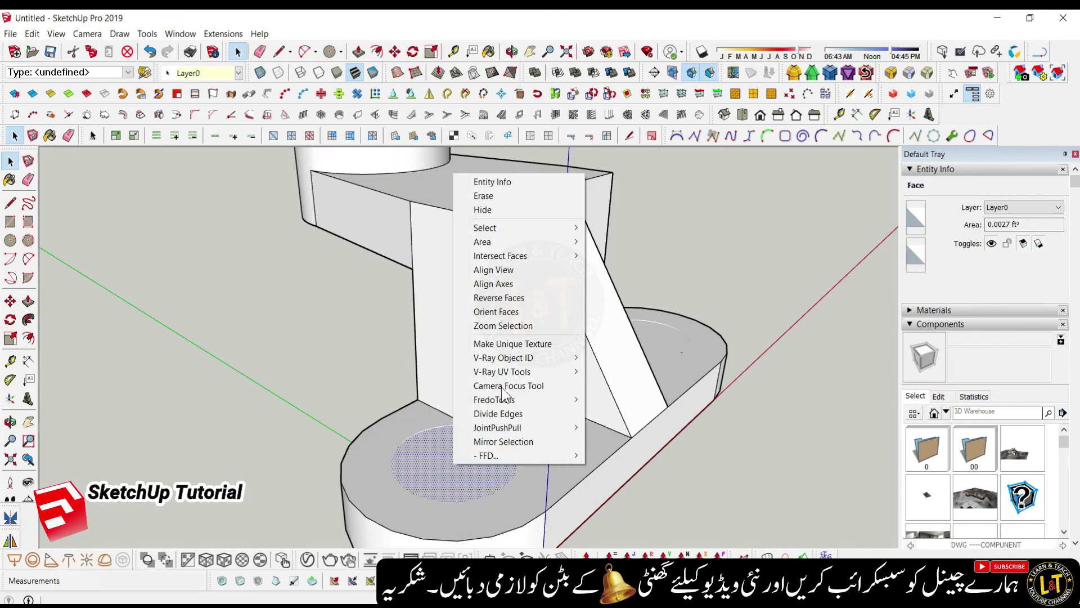
click(503, 196)
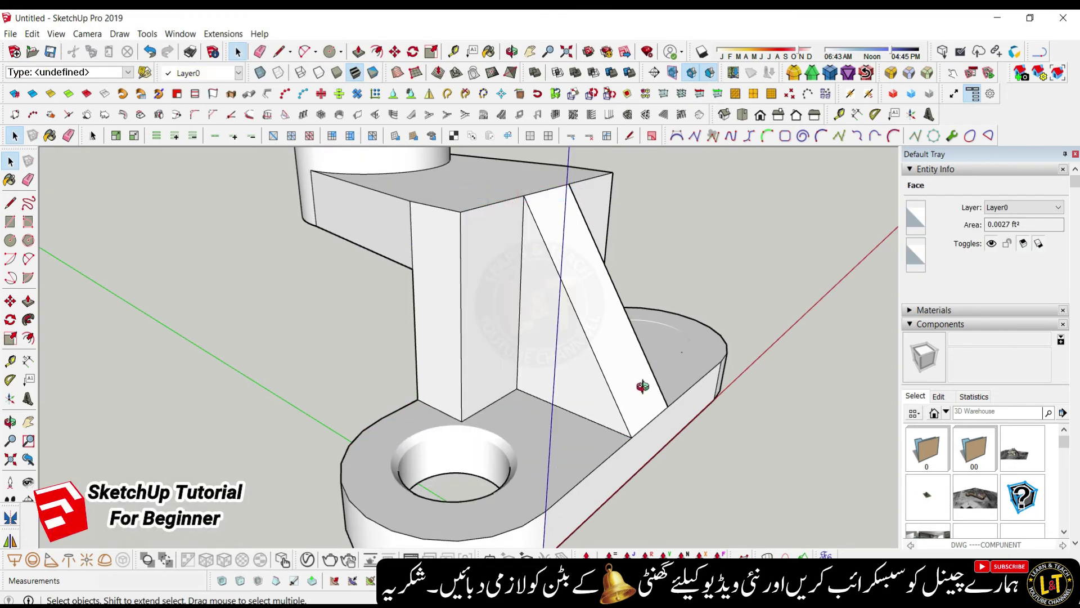
scroll(640, 427, up, 3)
right_click(681, 382)
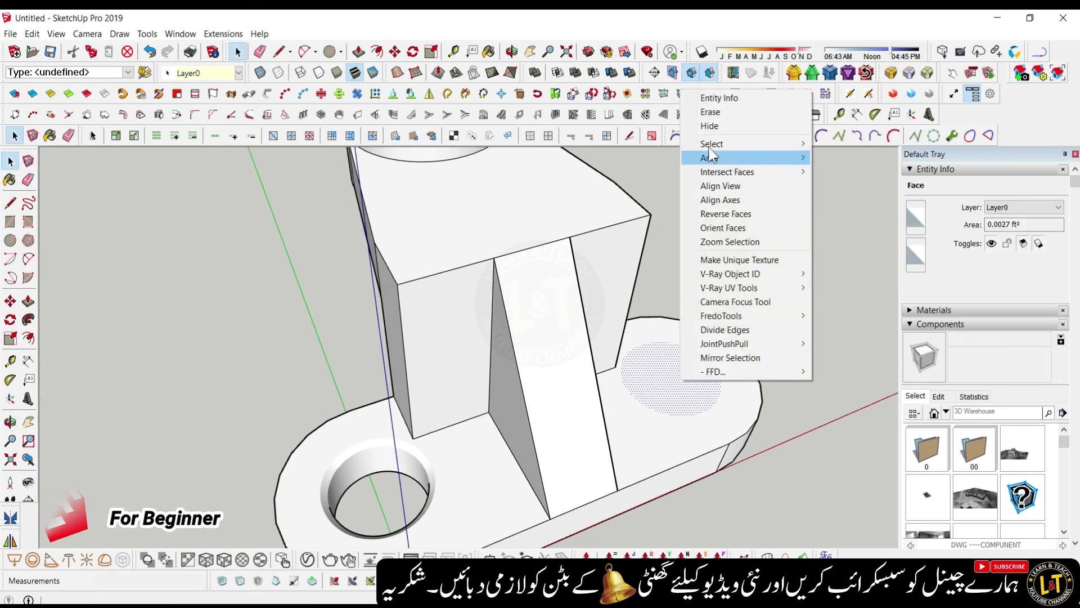
click(713, 115)
- Try to bevel the triangular rib's sloping edge with a 1 mm offset
scroll(554, 319, down, 2)
scroll(428, 470, down, 3)
mouse_move(429, 470)
middle_down()
mouse_move(622, 350)
mouse_move(634, 393)
mouse_move(622, 416)
mouse_move(518, 302)
middle_up()
scroll(518, 303, up, 4)
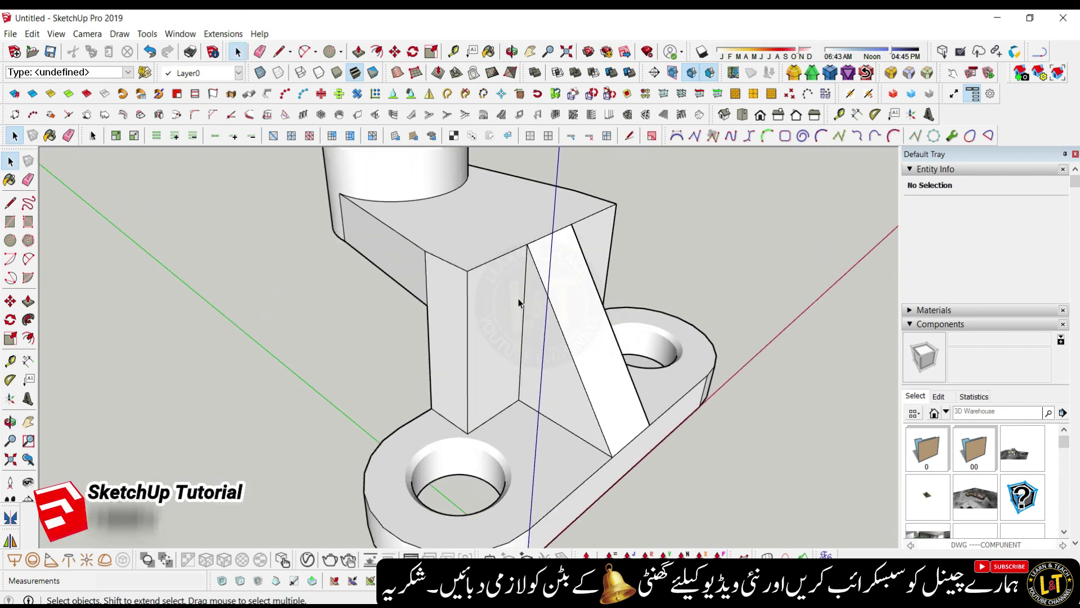
click(550, 317)
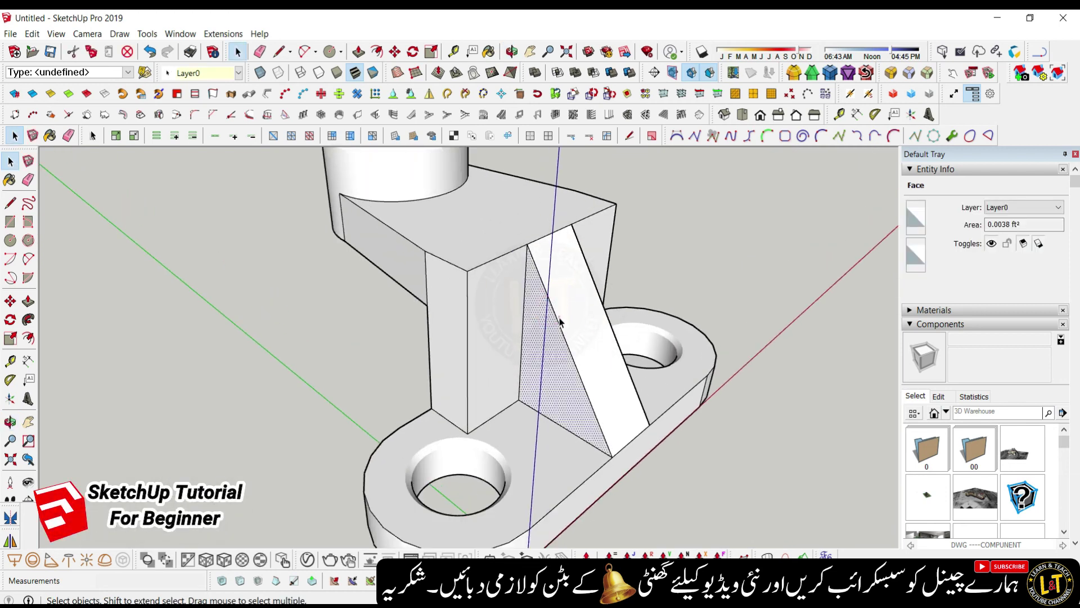
click(561, 323)
click(952, 73)
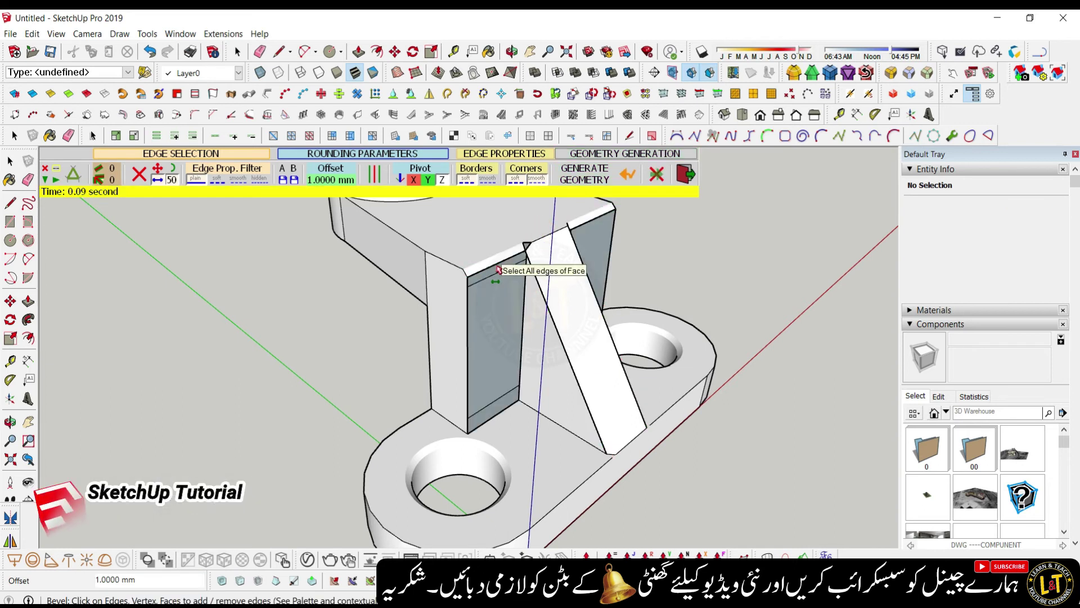
middle_drag(591, 488, 262, 332)
middle_drag(653, 453, 513, 378)
key(space)
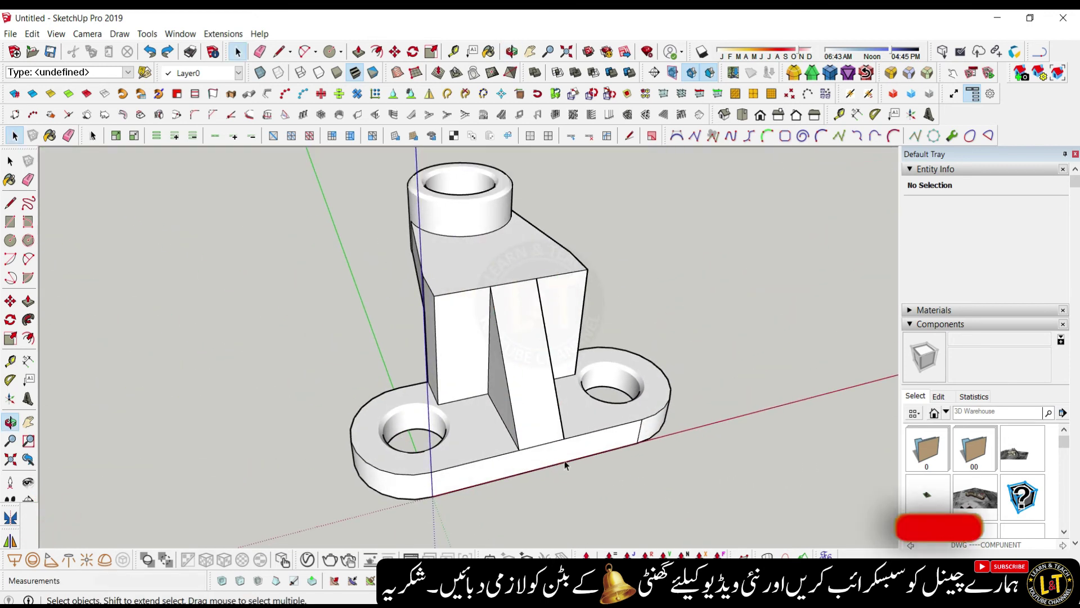
- Turn off the profile edge style so the model shows only thin edges
scroll(426, 339, down, 2)
scroll(426, 342, down, 2)
scroll(493, 395, up, 5)
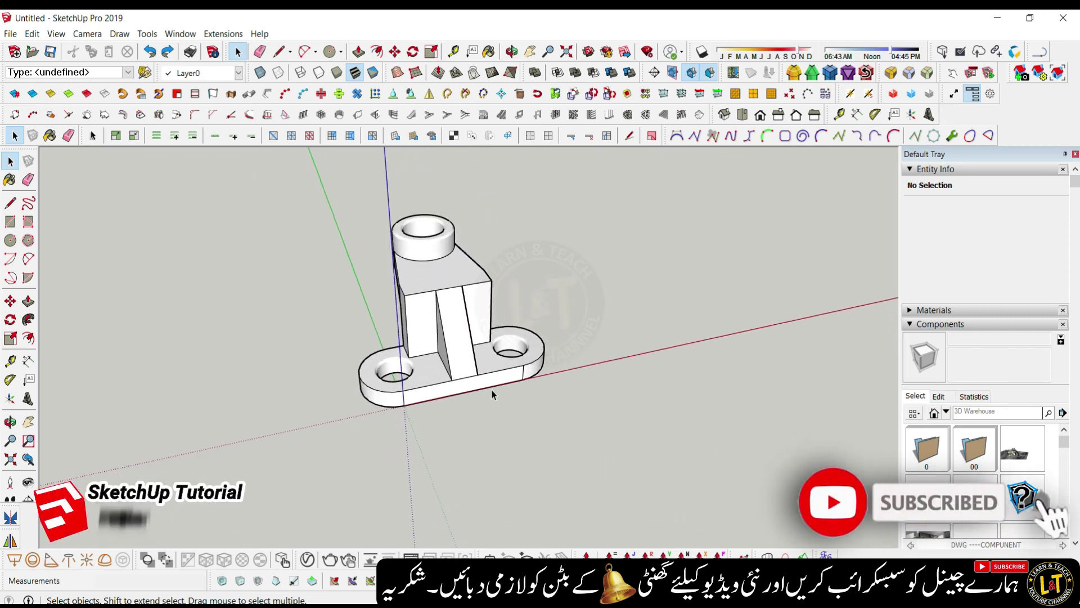
middle_drag(537, 354, 467, 345)
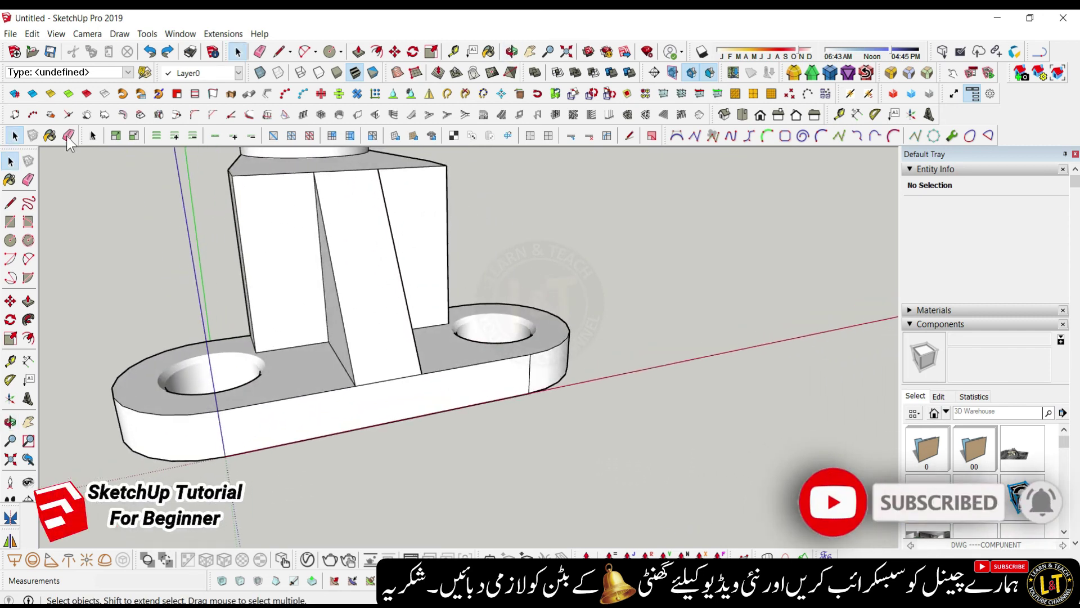
click(57, 34)
click(121, 202)
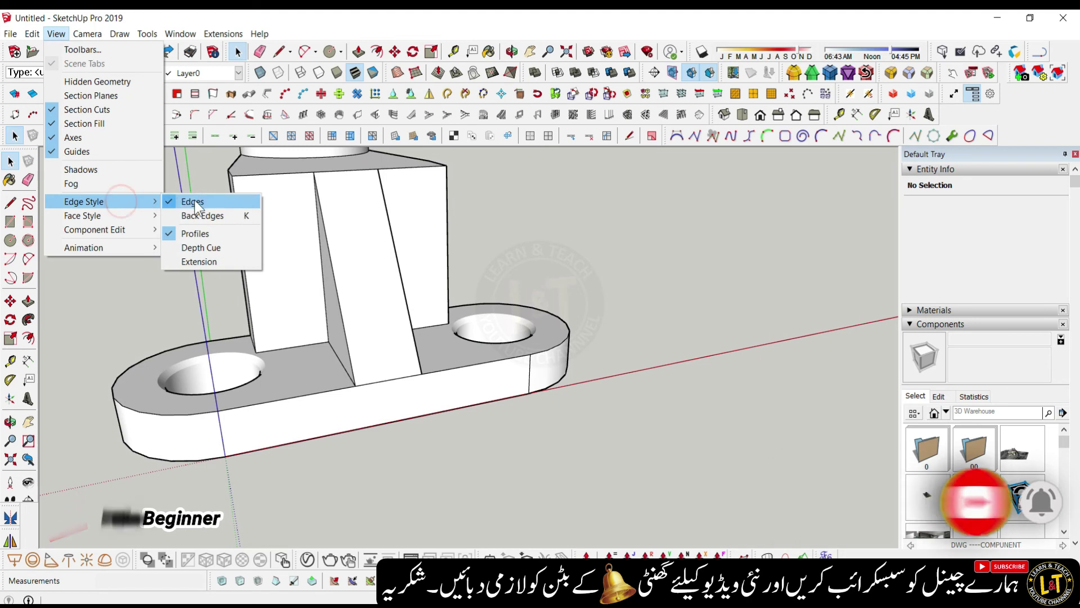
click(201, 233)
scroll(384, 319, down, 2)
middle_drag(337, 339, 337, 340)
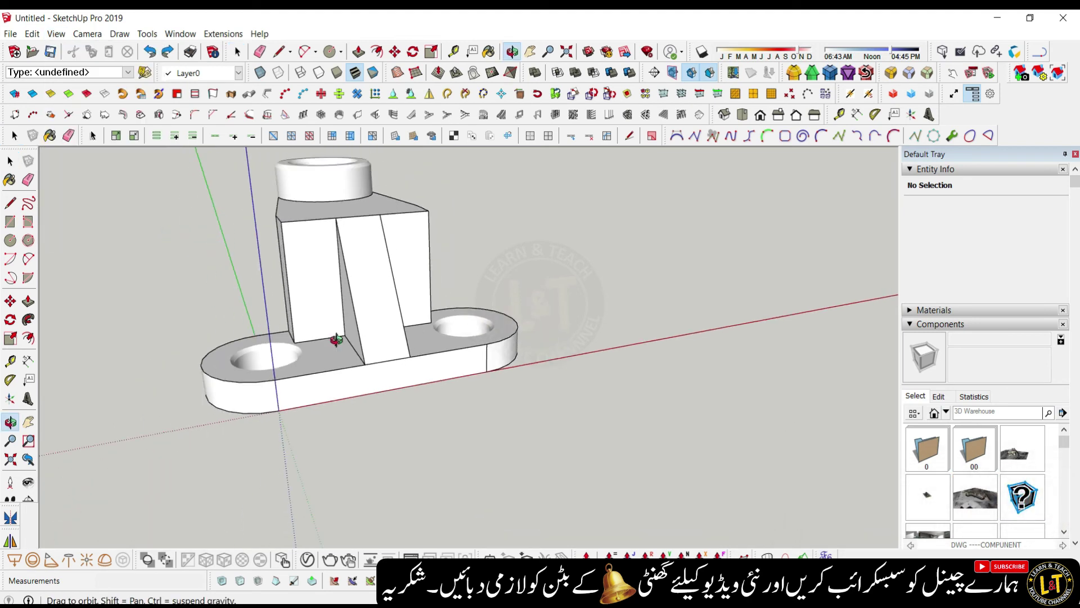
scroll(467, 343, up, 8)
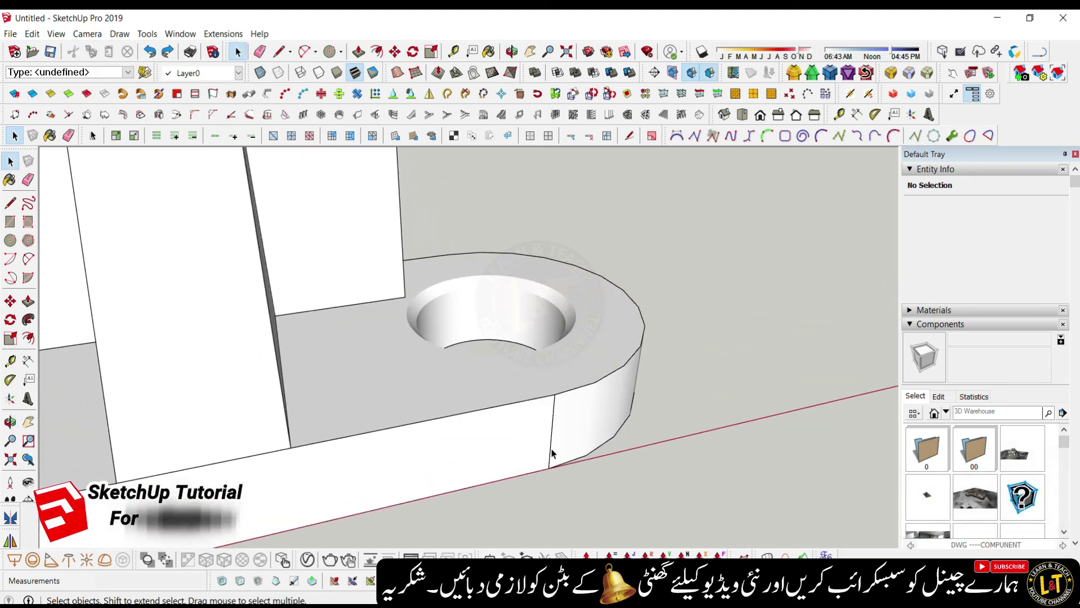
- Undock the Round Corner toolbar and float it over the drawing area
scroll(554, 441, down, 6)
middle_drag(593, 369, 455, 440)
key(e)
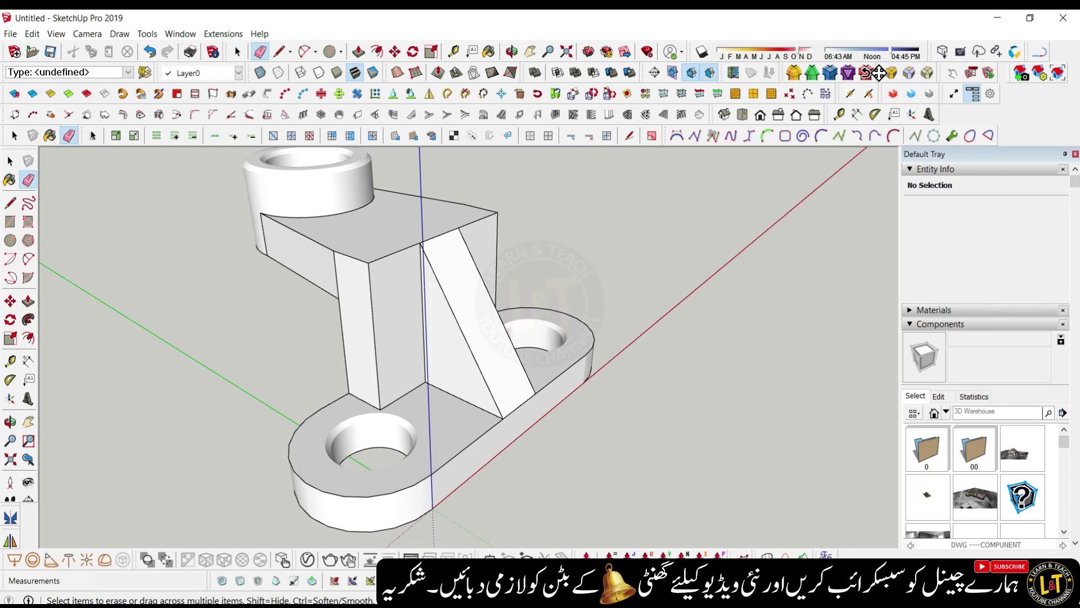
drag(879, 74, 693, 219)
scroll(476, 362, down, 3)
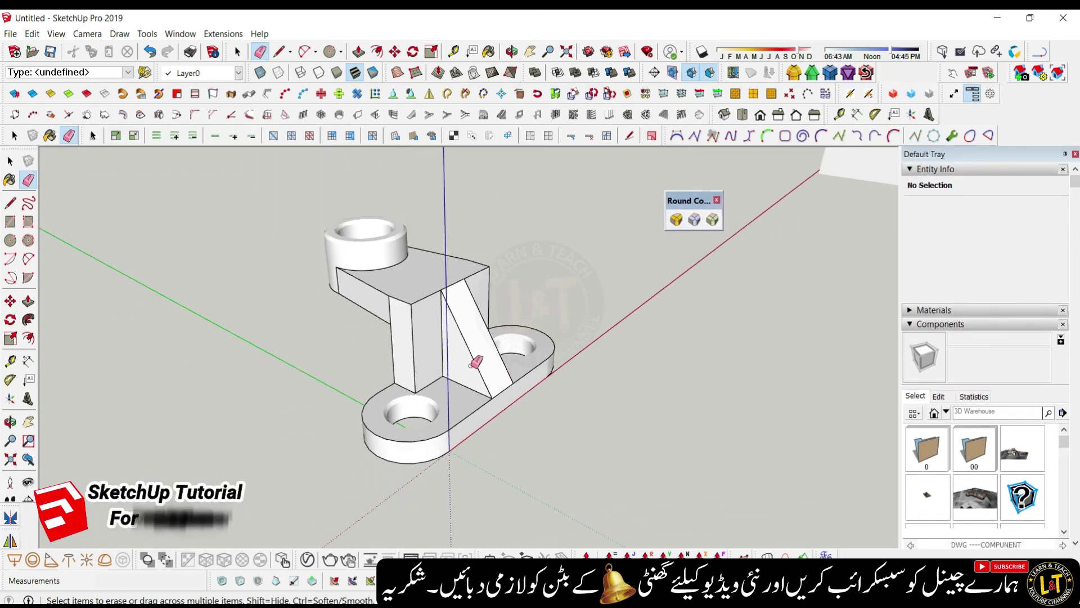
scroll(329, 324, up, 3)
scroll(372, 369, down, 3)
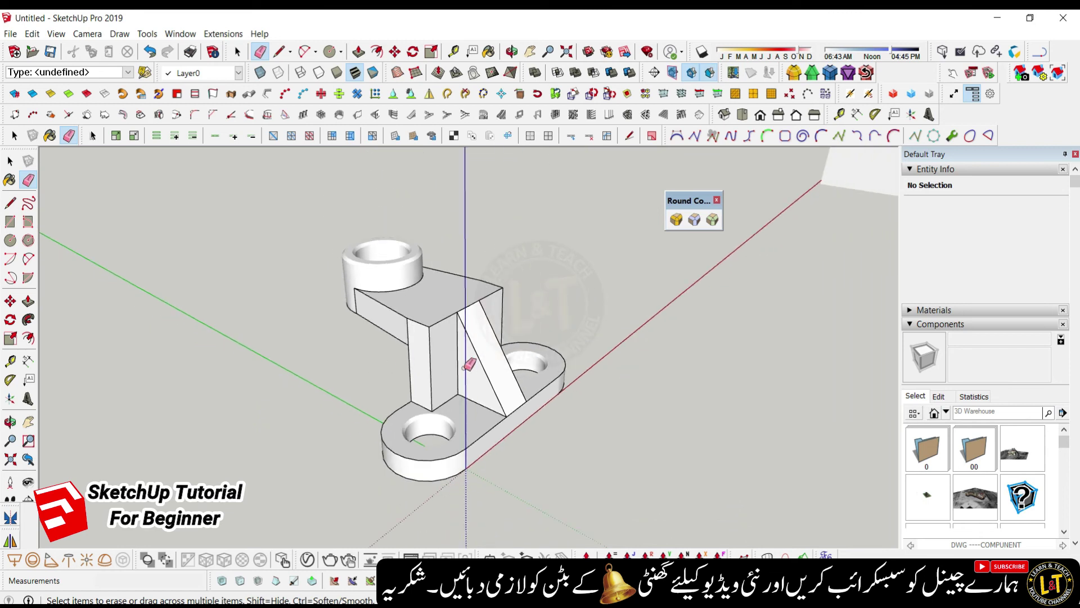
scroll(493, 354, down, 6)
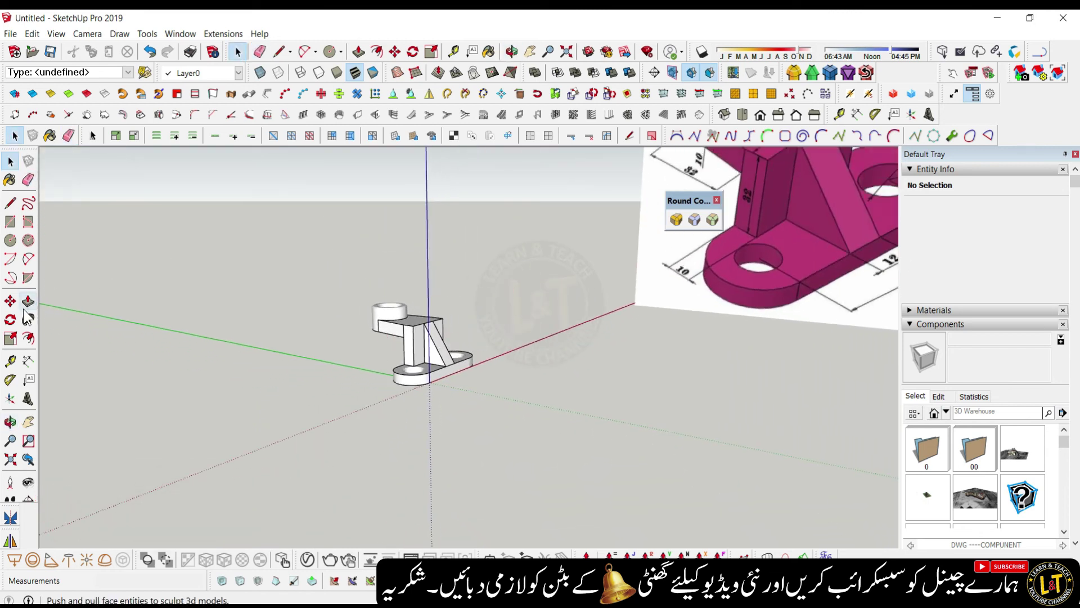
- Try to sample the magenta colour from the reference image as a paint material
key(b)
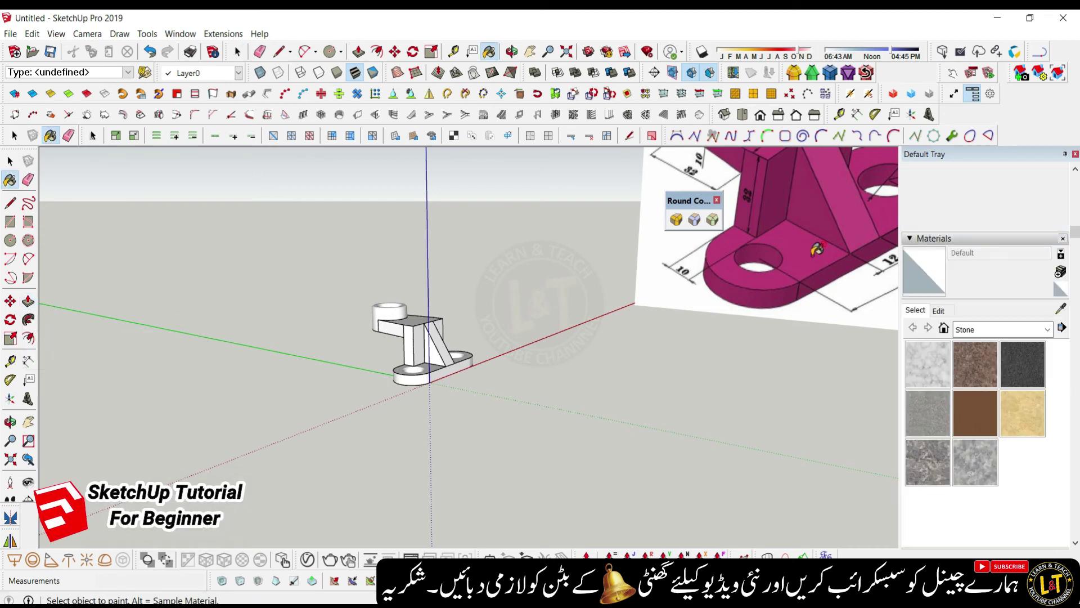
click(1060, 309)
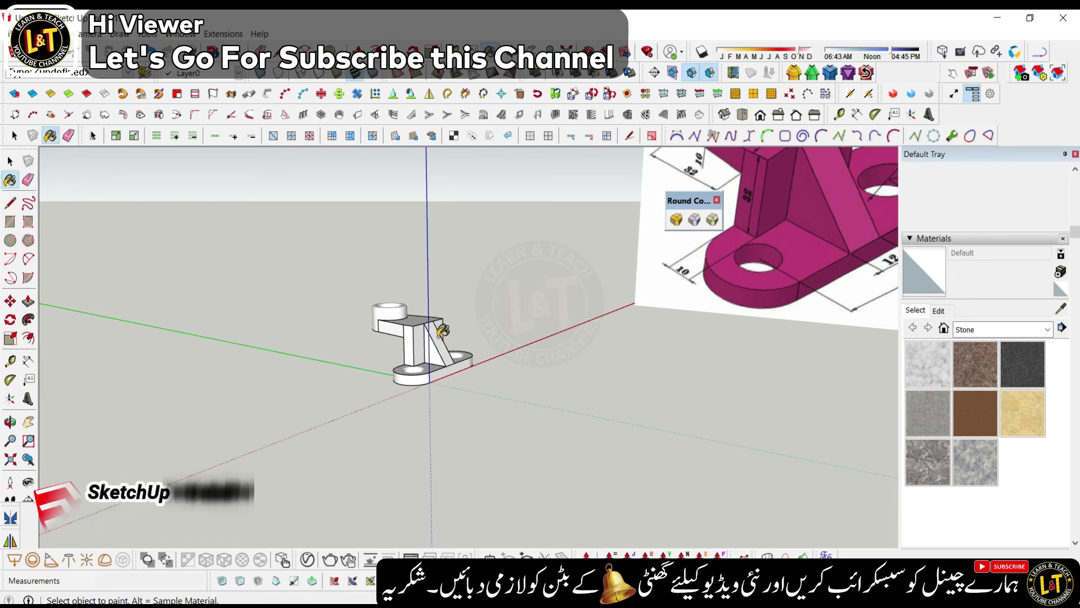
key(space)
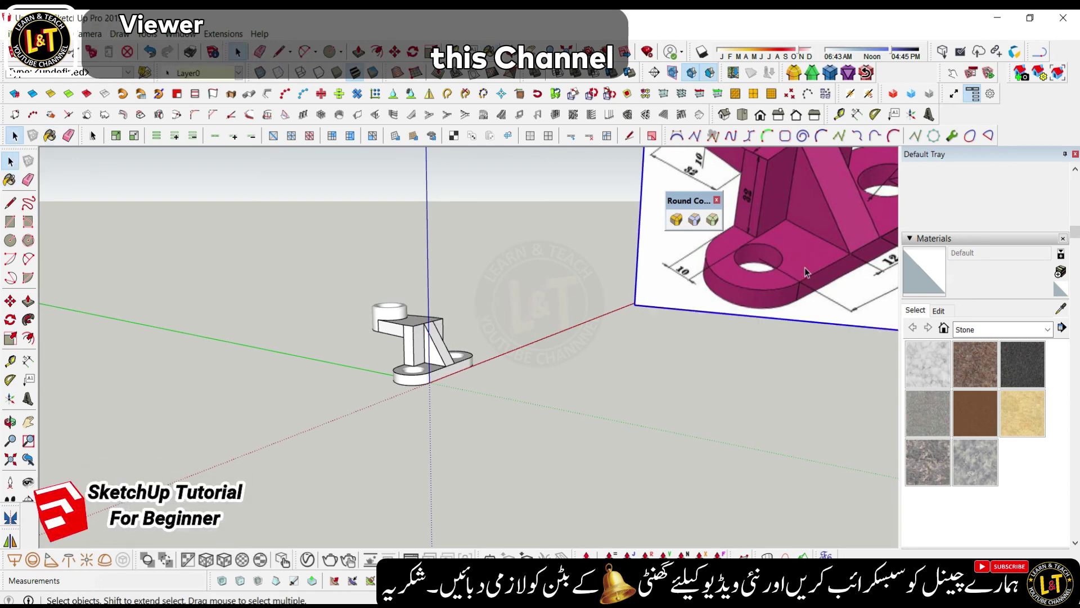
click(805, 267)
key(b)
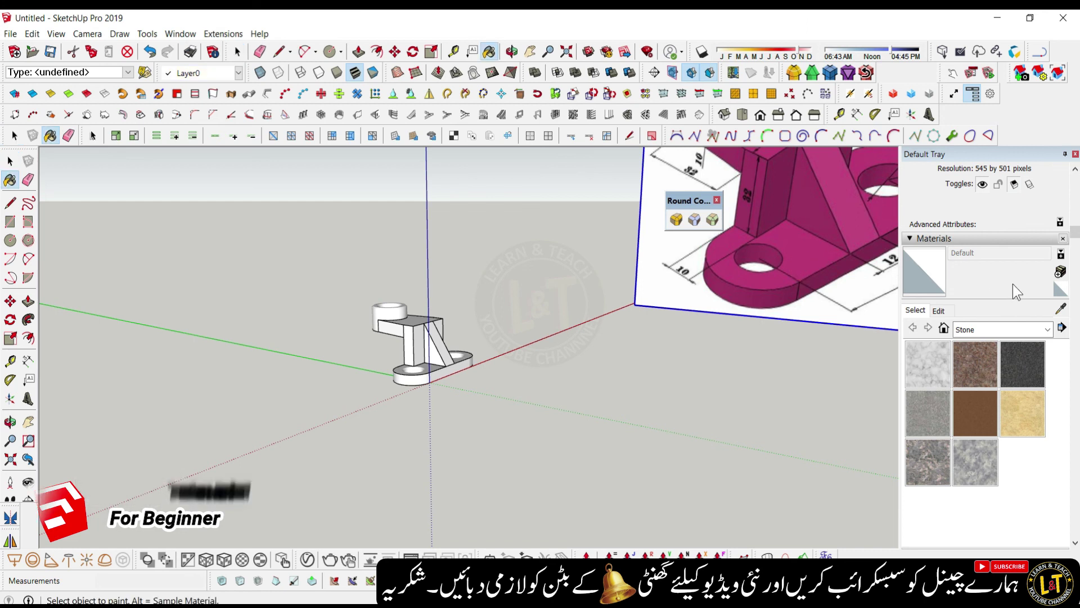
click(1061, 309)
click(835, 248)
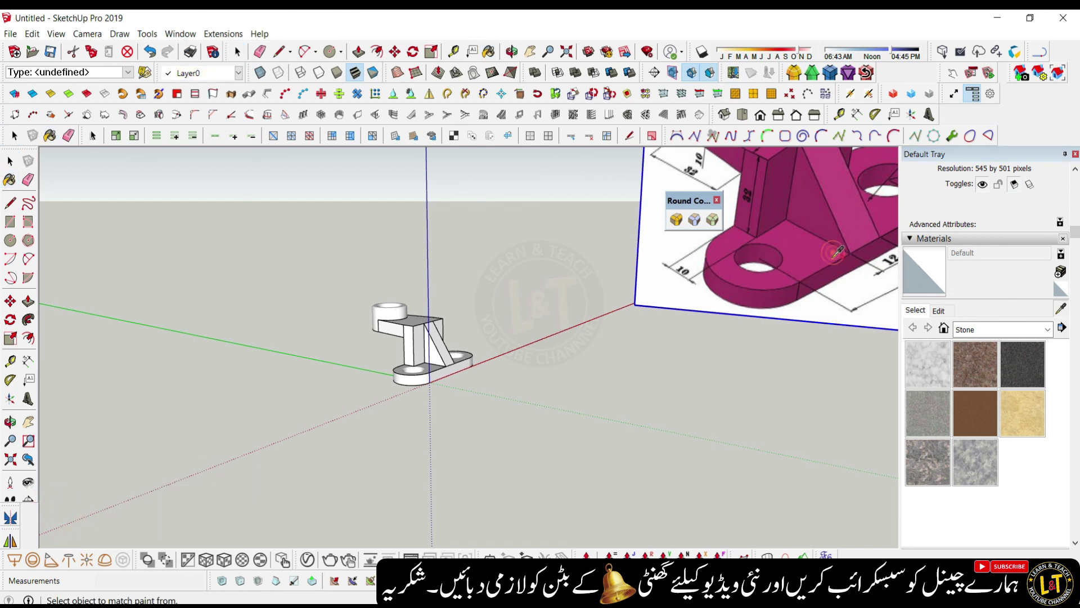
key(space)
- Erase the reference image and undo the erasure
right_click(825, 261)
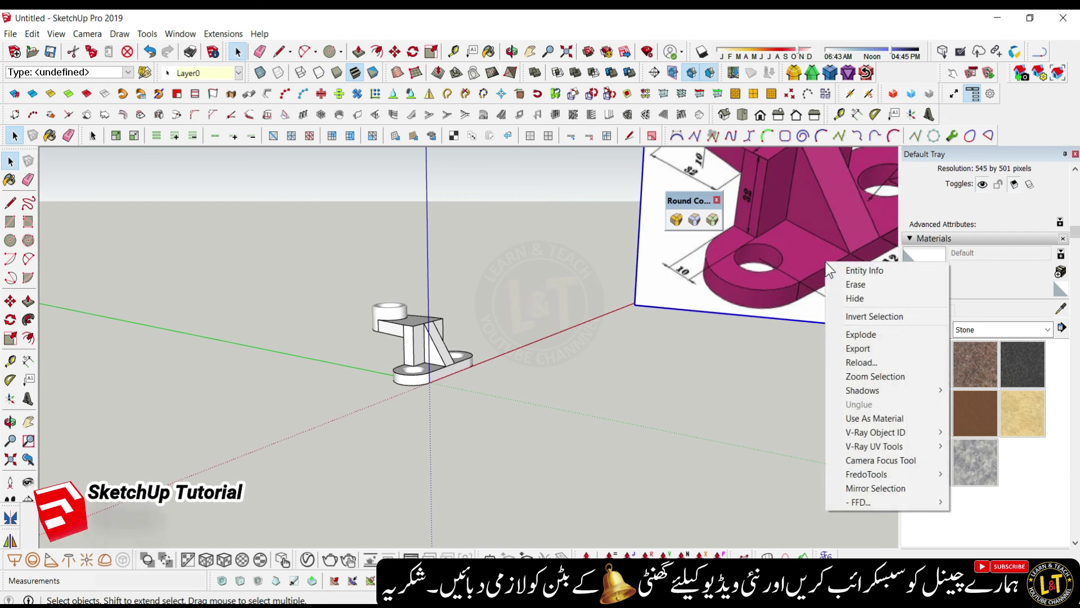
click(855, 285)
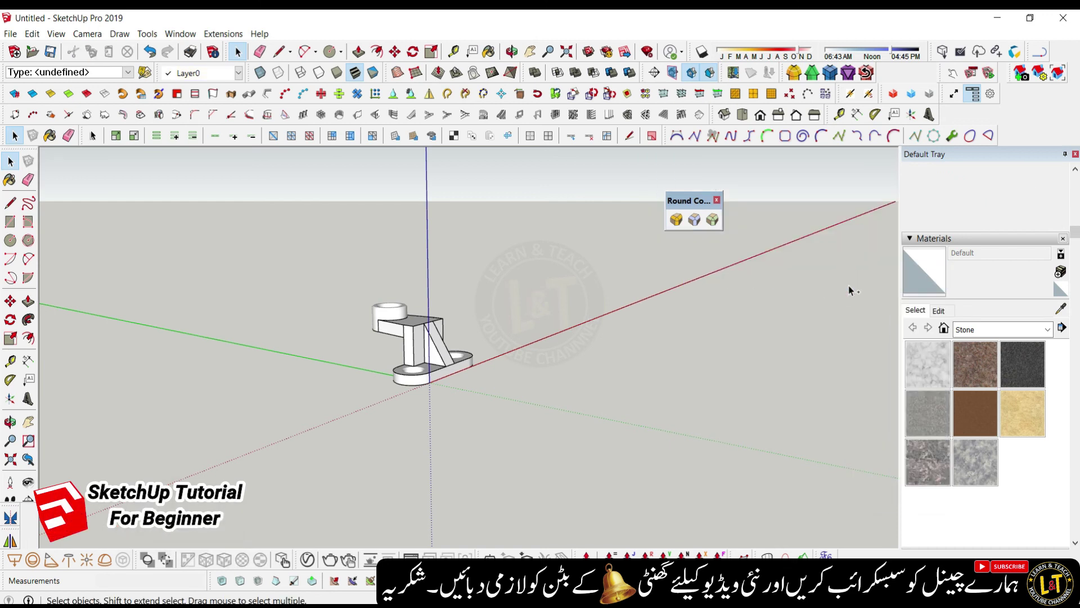
key(ctrl+z)
- Switch the material library from Stone to the Metal collection
middle_drag(655, 306, 1001, 305)
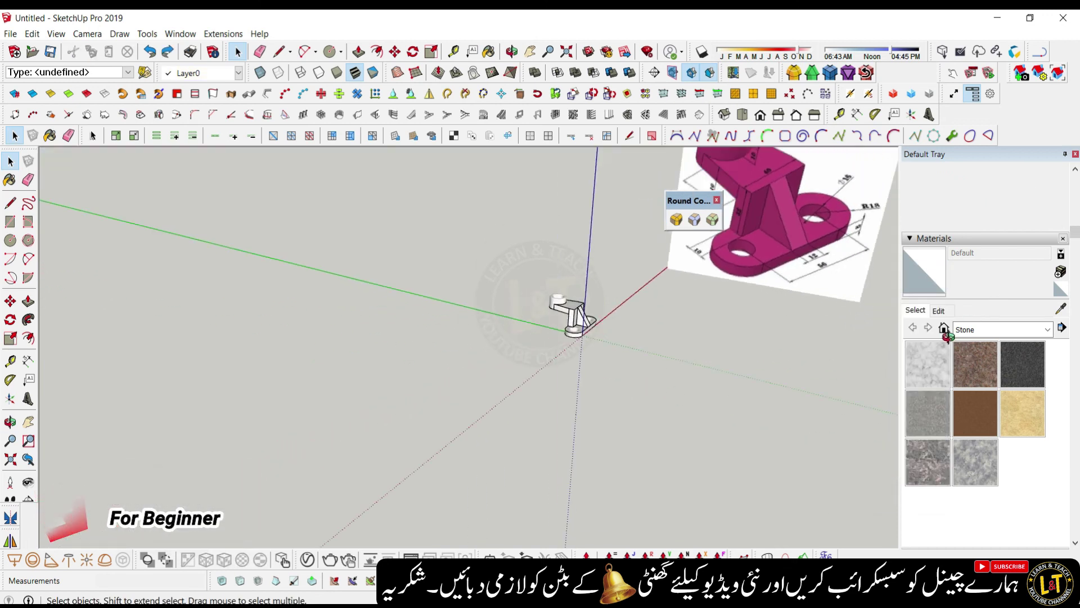
click(970, 330)
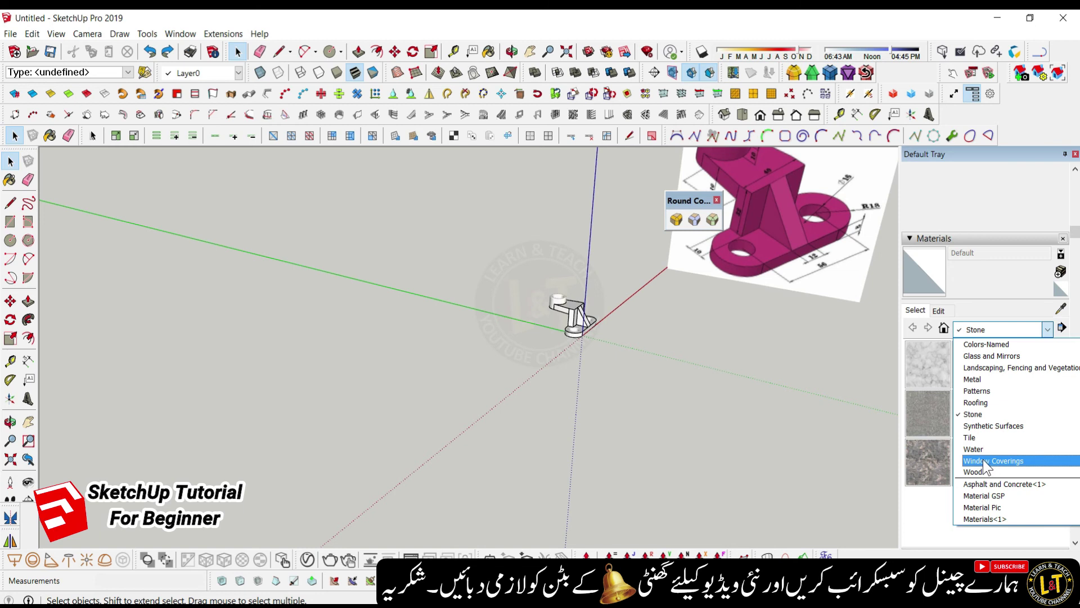
click(988, 381)
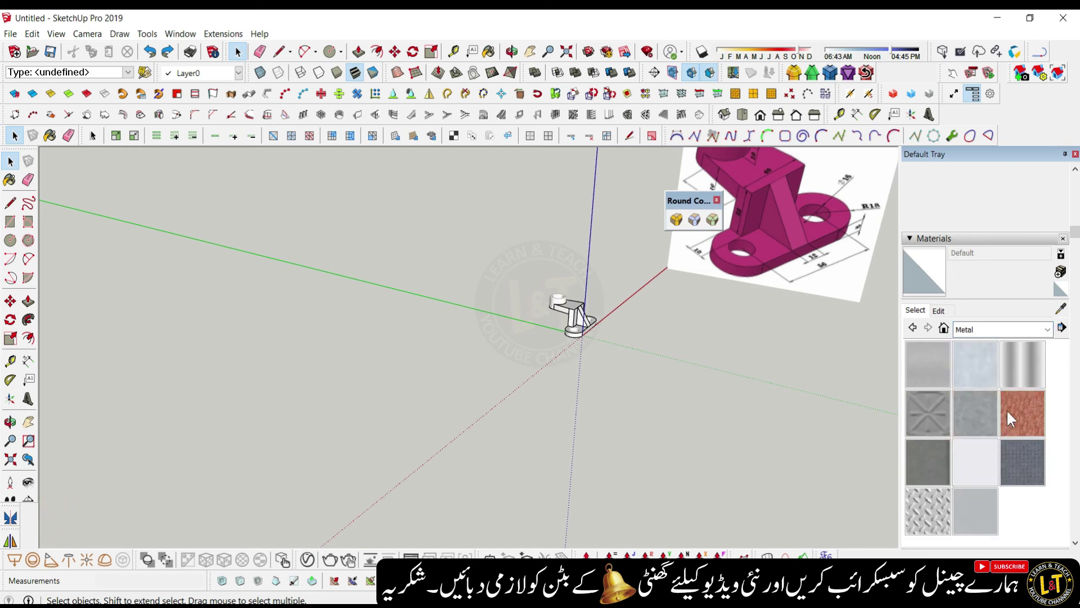
- Paint the whole bracket with the Steel Brushed Stainless material
click(991, 510)
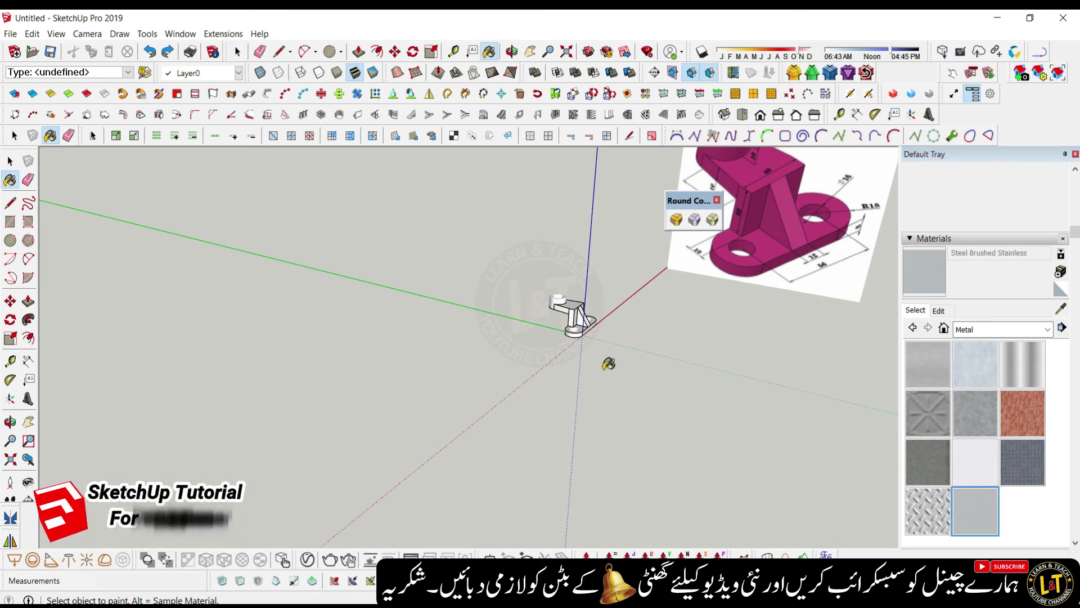
scroll(579, 302, up, 5)
key(space)
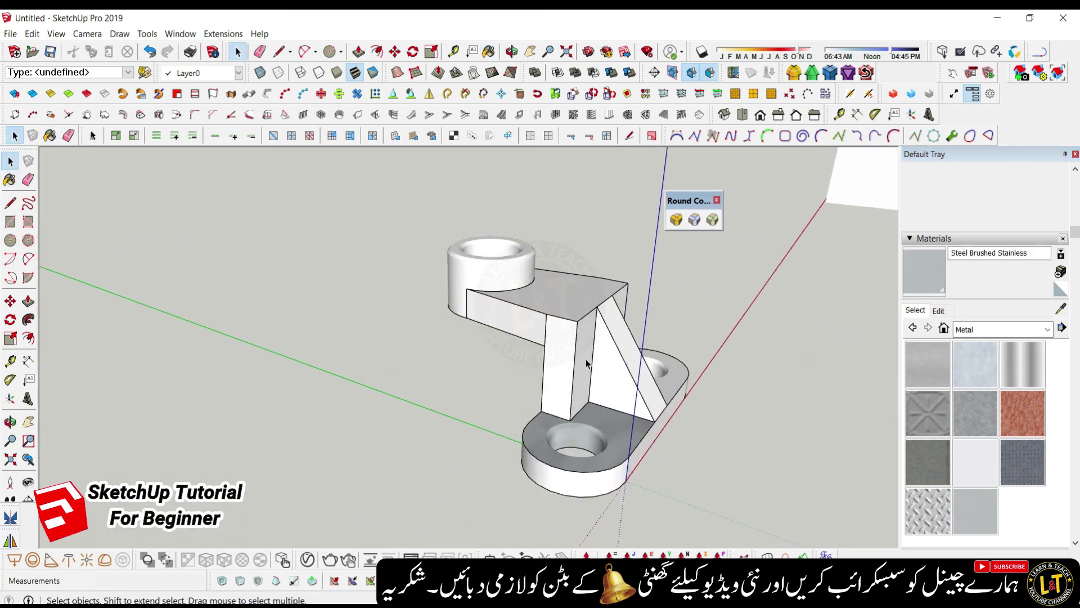
triple_click(589, 362)
key(b)
click(589, 363)
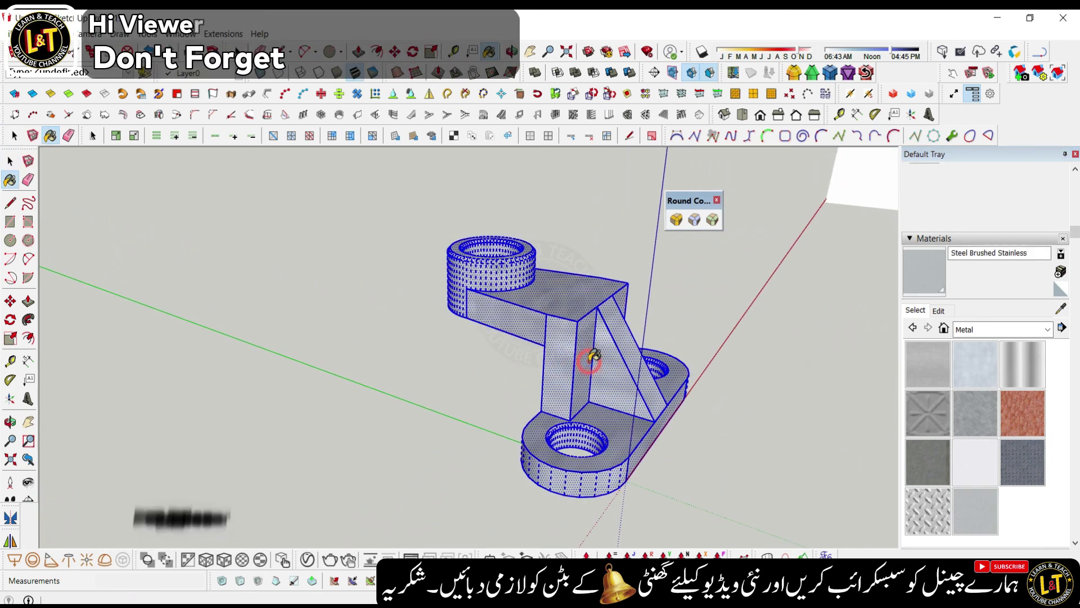
key(space)
click(689, 440)
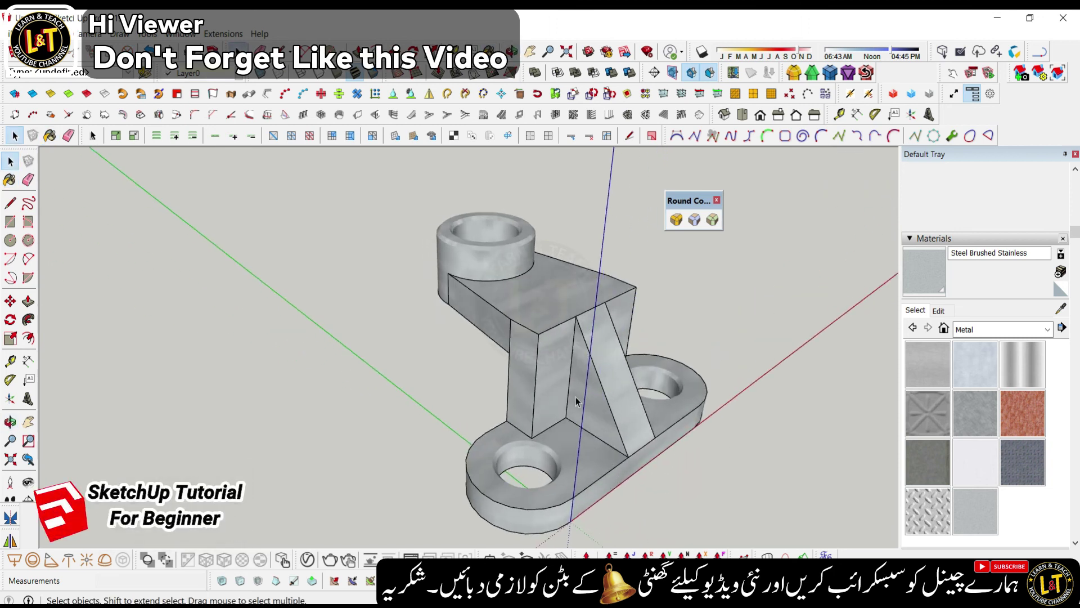
- Repaint all faces of the bracket with the Metal Seamed material
scroll(487, 214, up, 3)
middle_drag(440, 227, 534, 231)
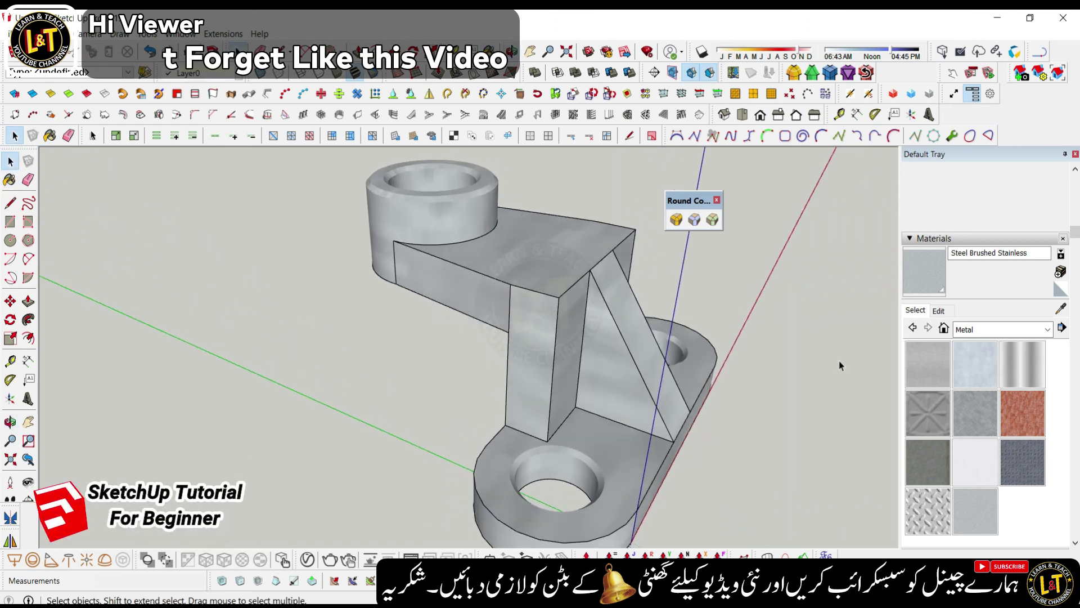
click(937, 452)
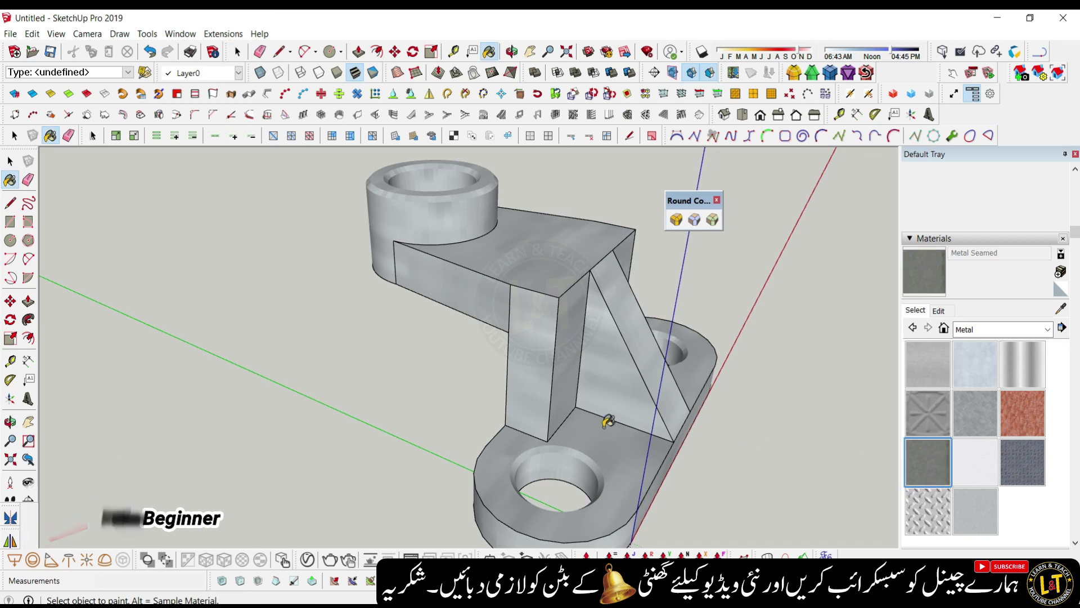
triple_click(575, 421)
click(575, 417)
key(space)
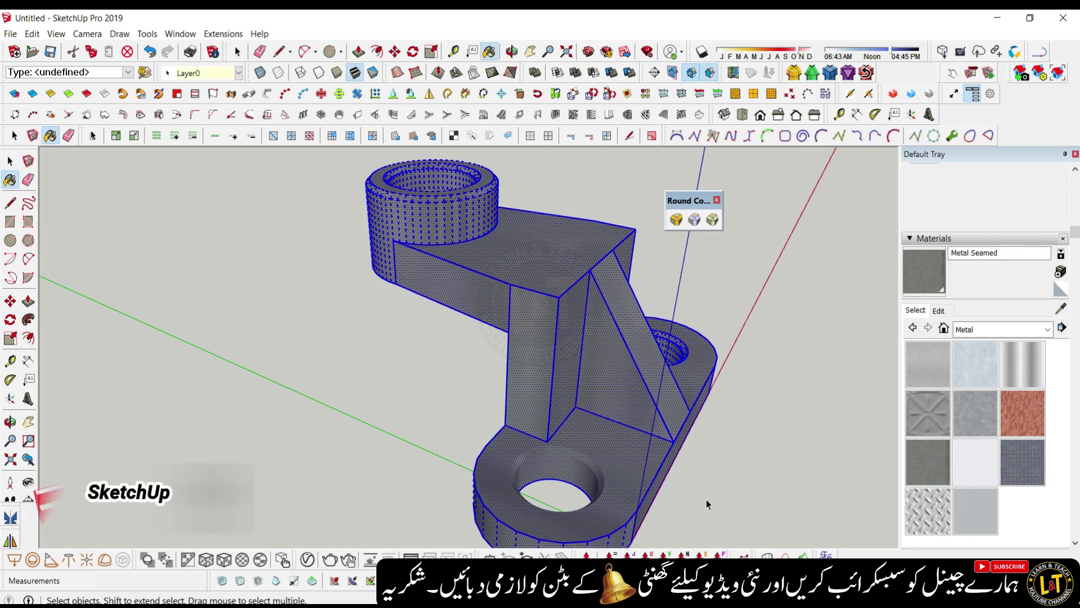
click(706, 498)
- Apply the Metal Aluminum Anodized material to the entire bracket
key(o)
drag(568, 326, 664, 343)
key(space)
click(983, 371)
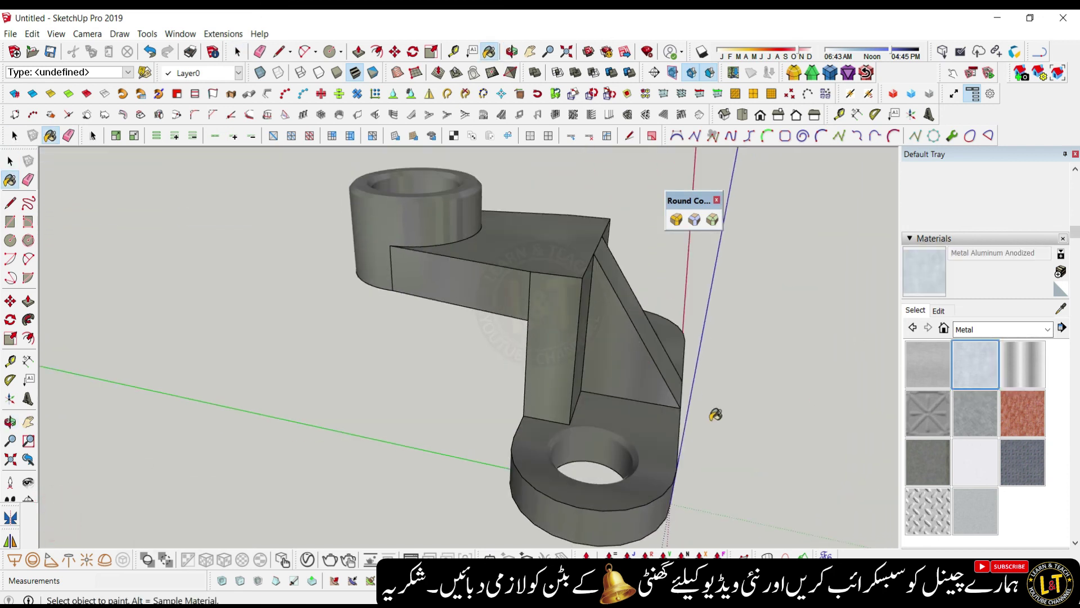
triple_click(648, 430)
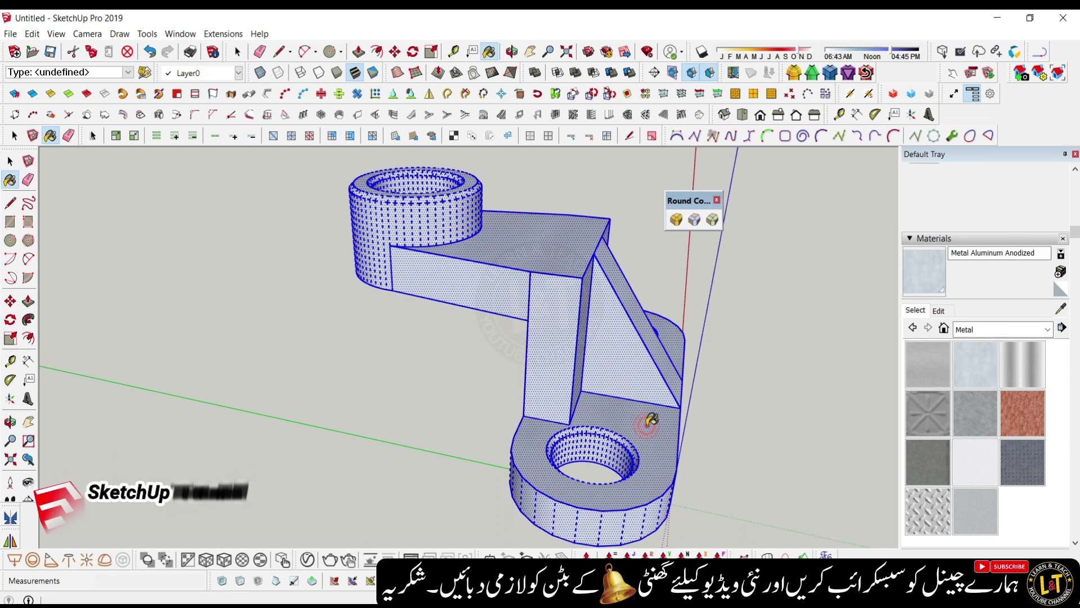
click(789, 448)
- Turn off the display of edges so the bracket shows only its shaded metal faces
middle_drag(536, 338, 471, 302)
scroll(378, 216, down, 2)
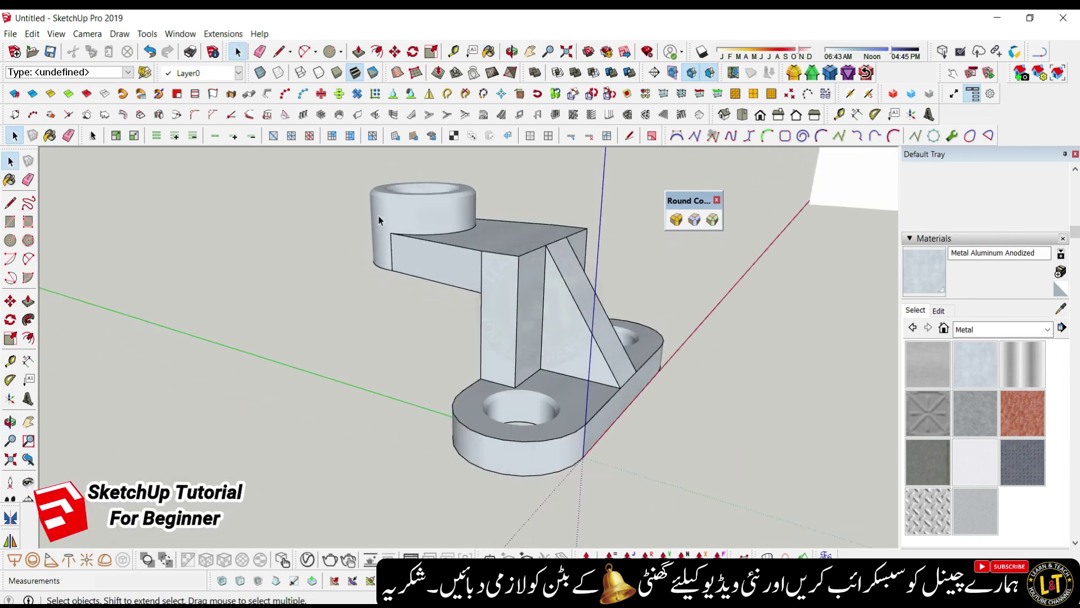
click(57, 35)
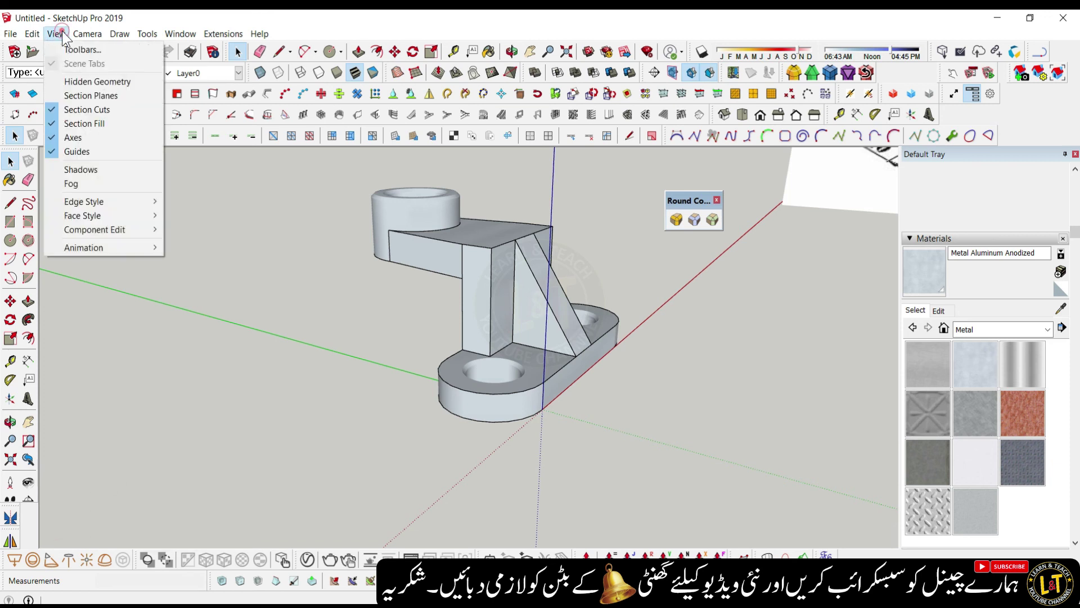
click(118, 201)
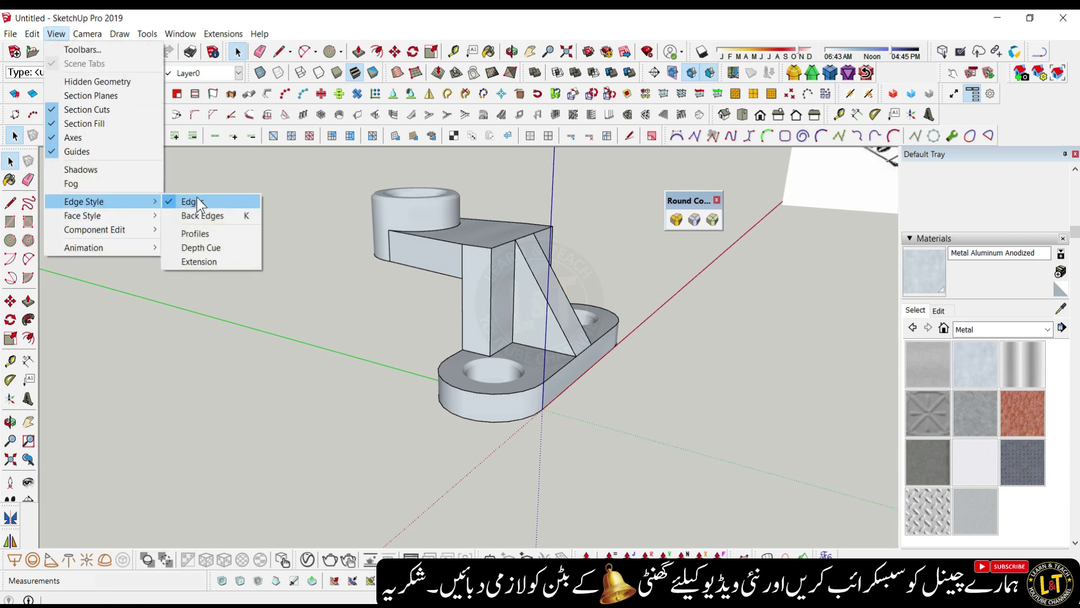
click(197, 203)
scroll(586, 407, up, 6)
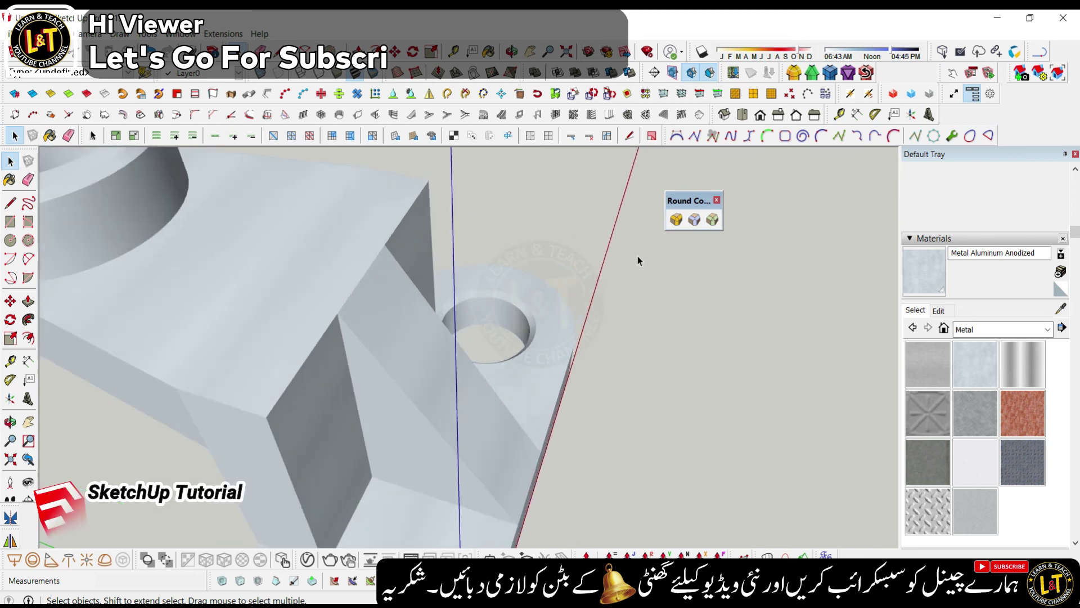
scroll(579, 264, down, 6)
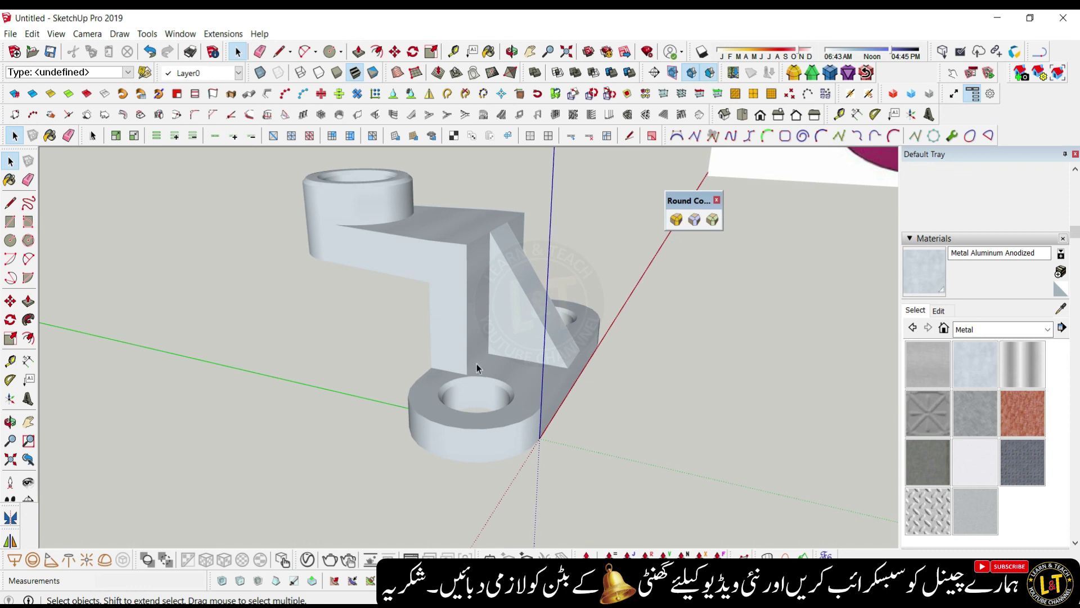
scroll(482, 363, down, 3)
middle_drag(487, 364, 390, 384)
drag(390, 384, 534, 331)
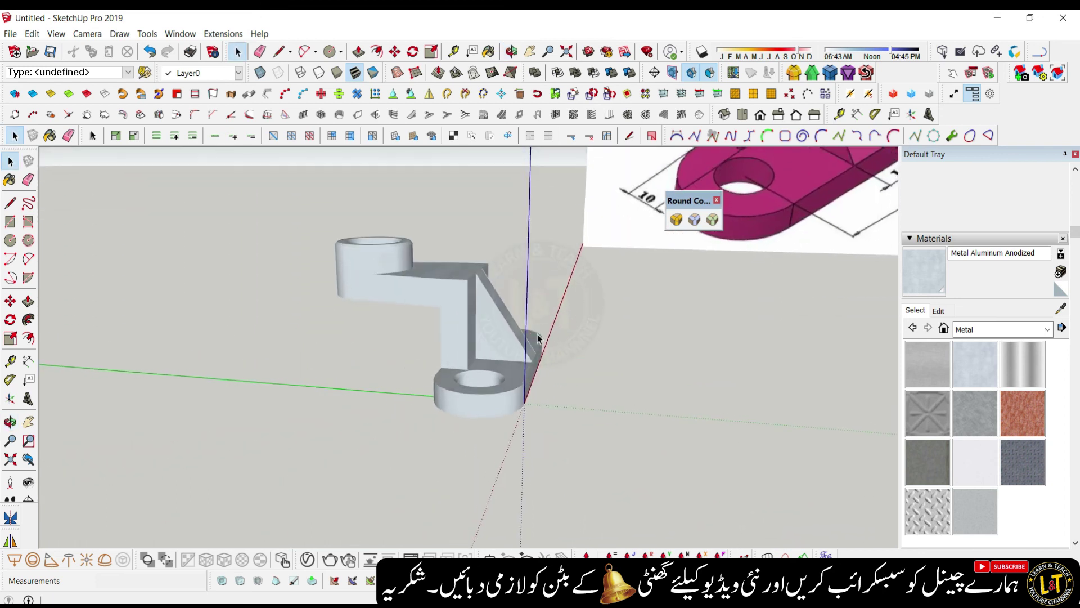